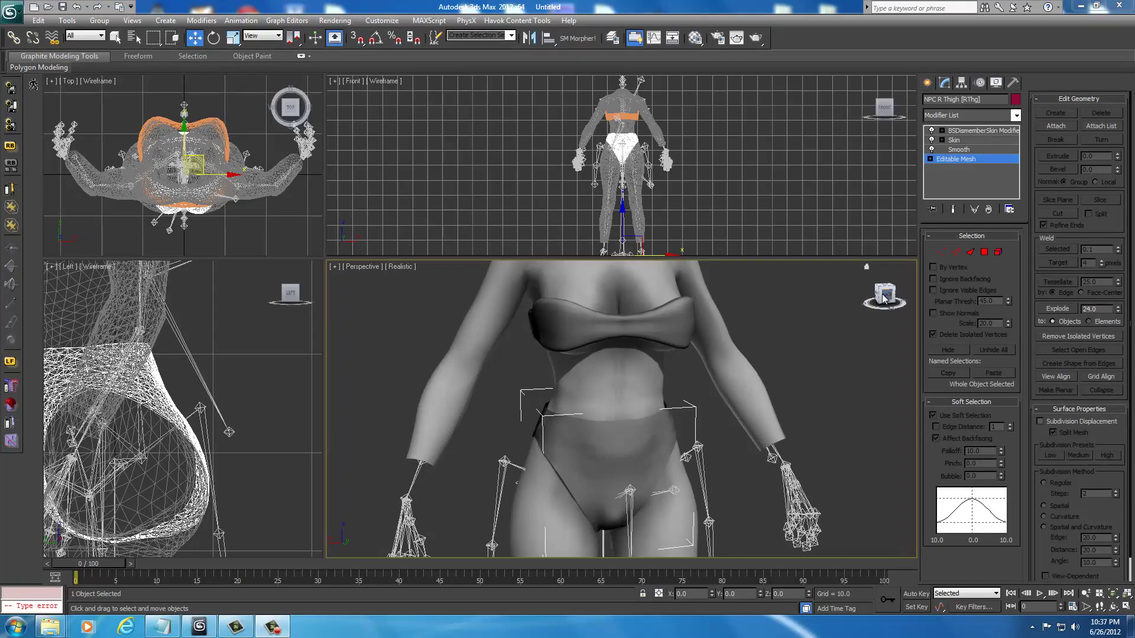
Examine the fit of the bikini bottom around the hips and waist from the front and side in the perspective view.
mouse_move(884, 298)
left_mouse_down()
mouse_move(857, 303)
mouse_move(891, 301)
left_mouse_up()
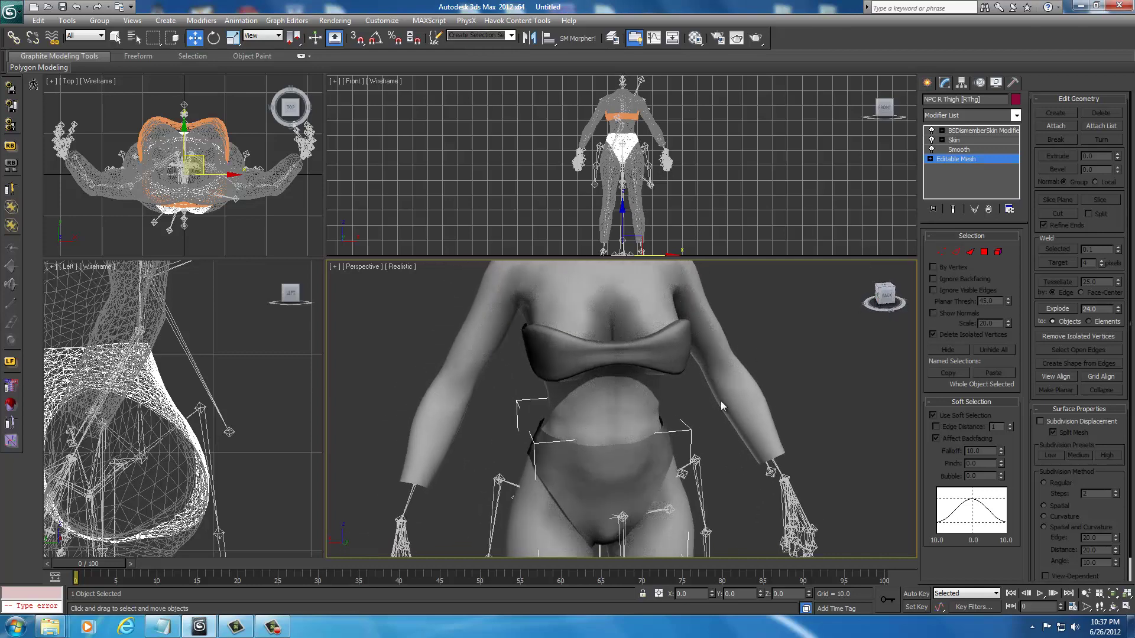
scroll(720, 473, "up", 8)
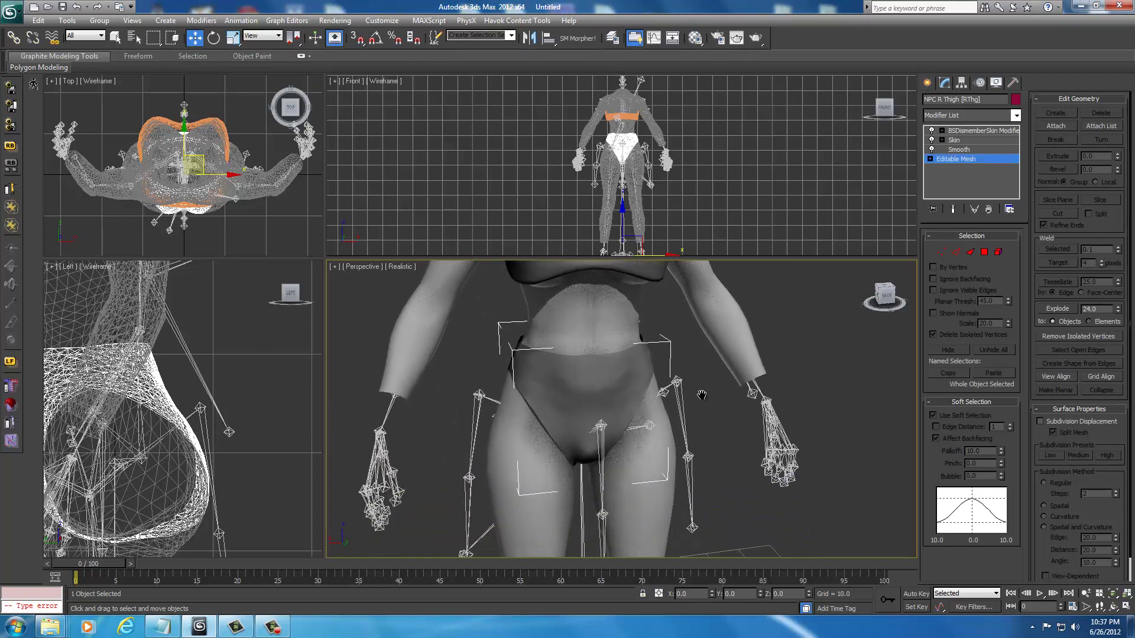
scroll(701, 396, "down", 3)
scroll(701, 395, "up", 3)
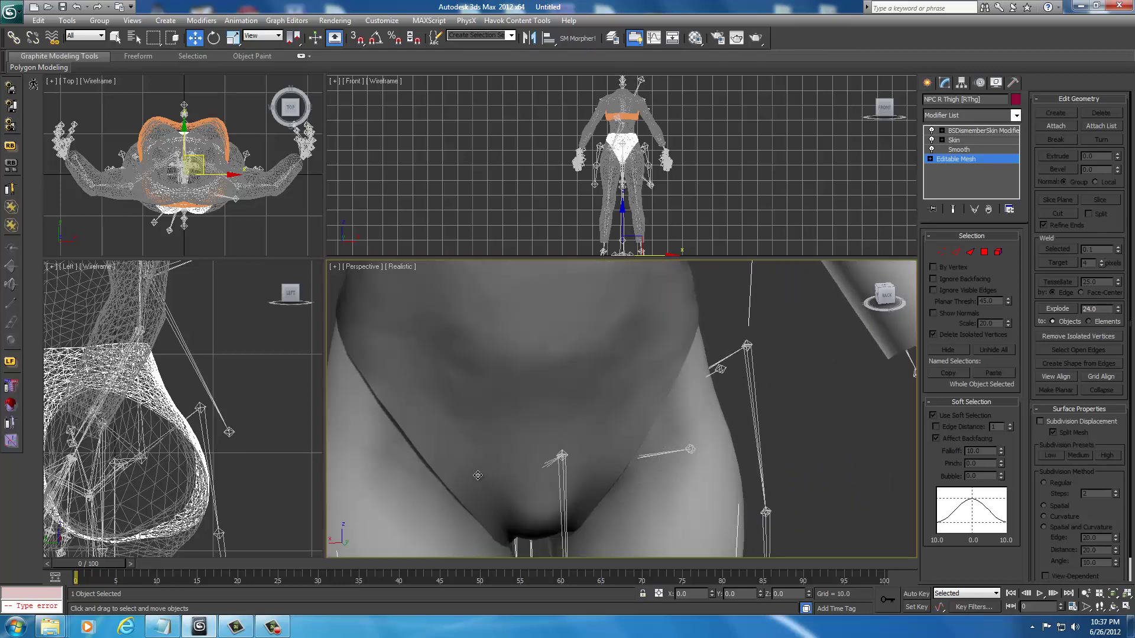
scroll(585, 408, "down", 4)
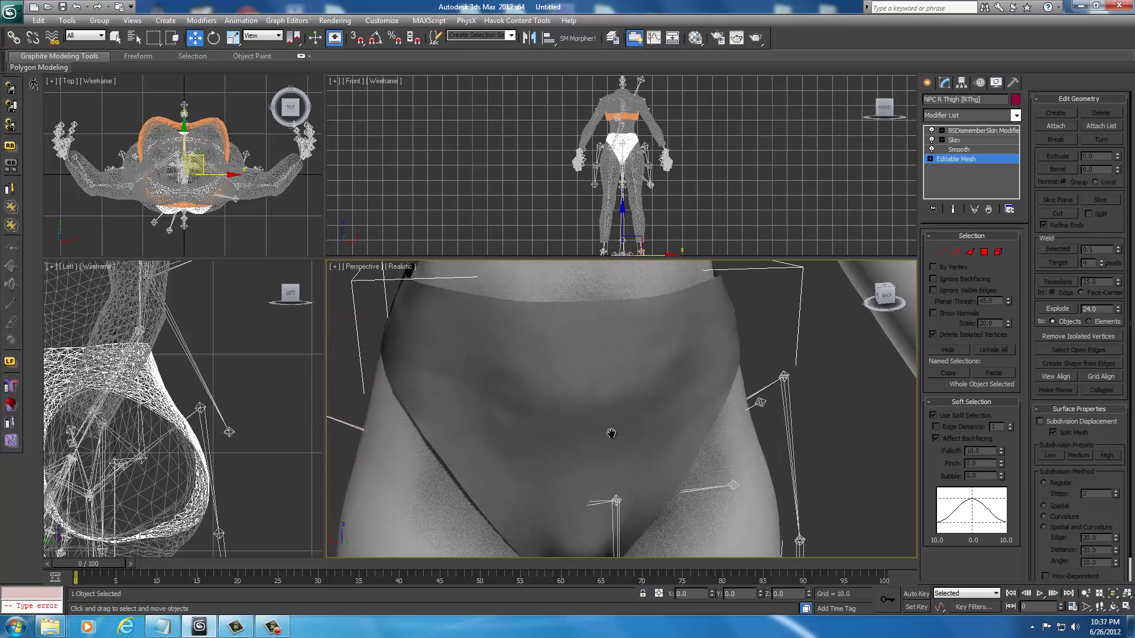
middle_click_drag(611, 431, 611, 433)
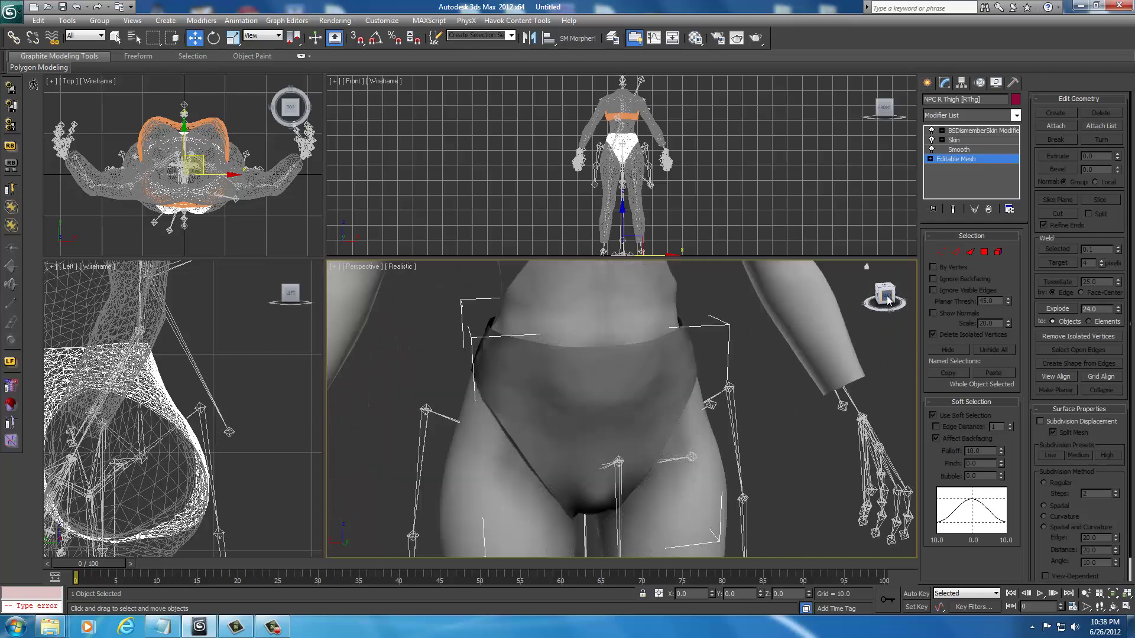
left_click_drag(887, 299, 821, 291)
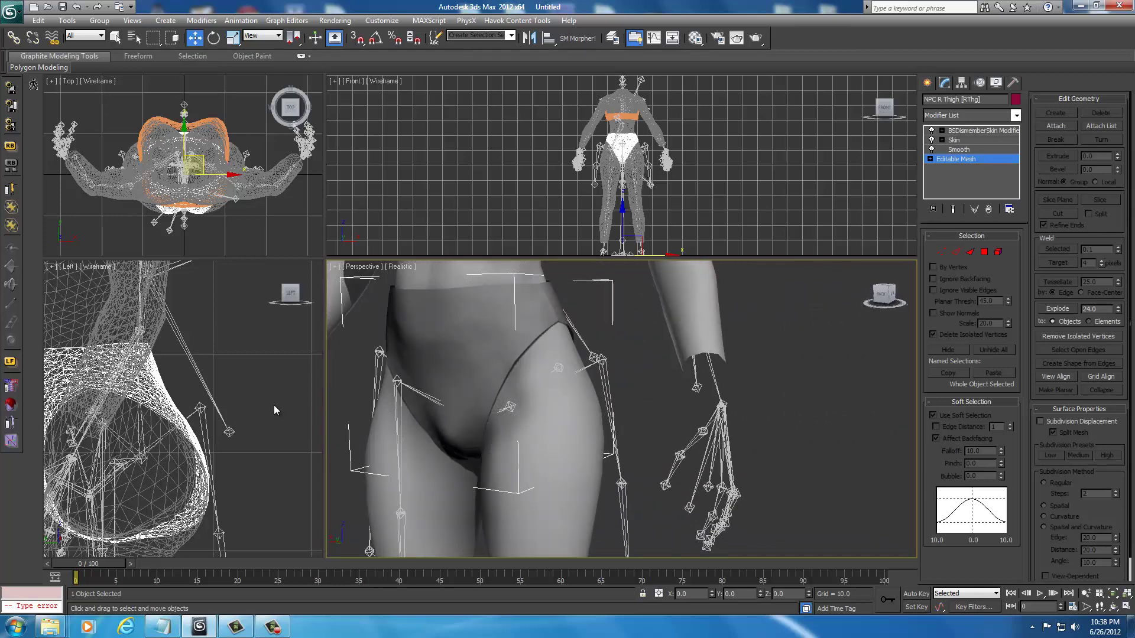
Deselect the bikini bottom mesh so that nothing in the scene is selected.
left_click_drag(275, 406, 244, 438)
left_click_drag(208, 501, 183, 540)
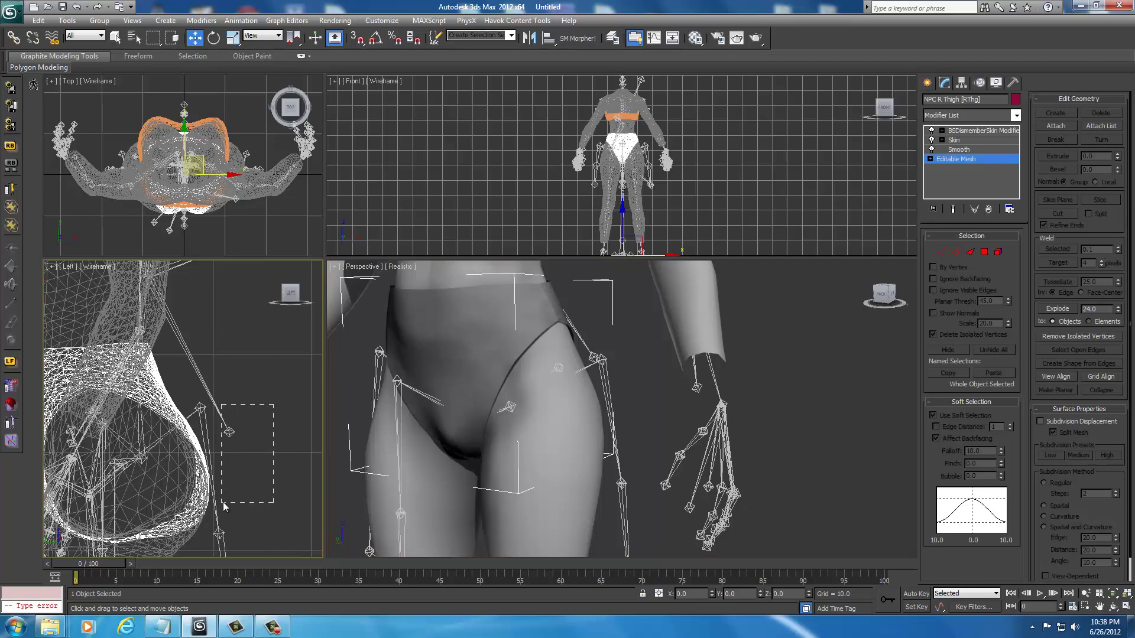
left_click_drag(223, 506, 223, 505)
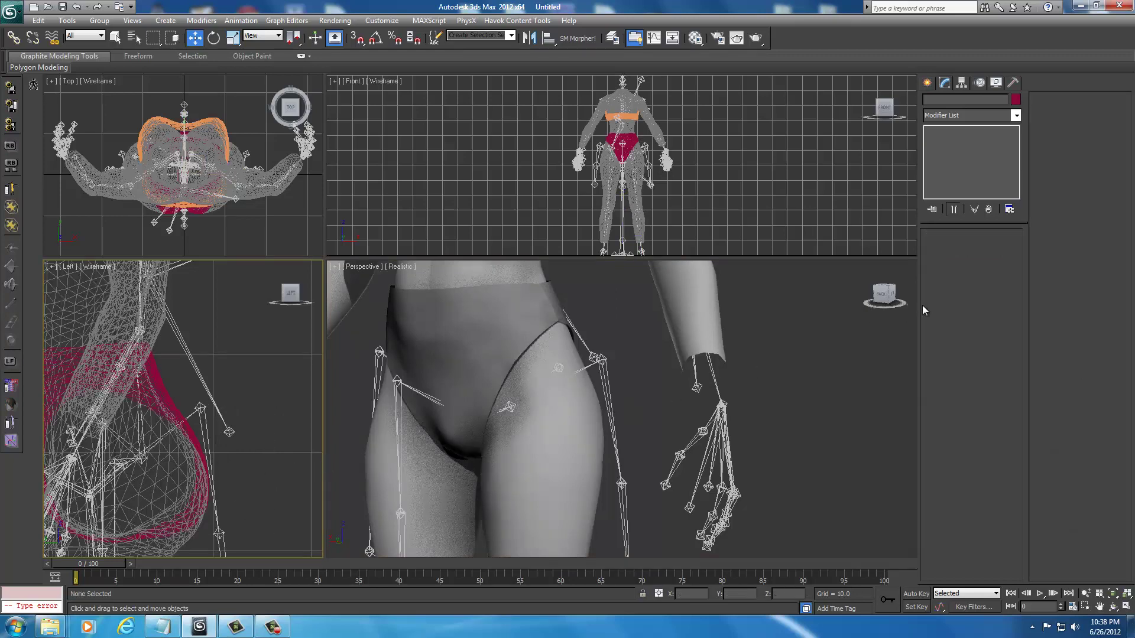
Unfreeze all frozen objects so the body mesh can be edited along with the bikini pieces.
left_click(881, 295)
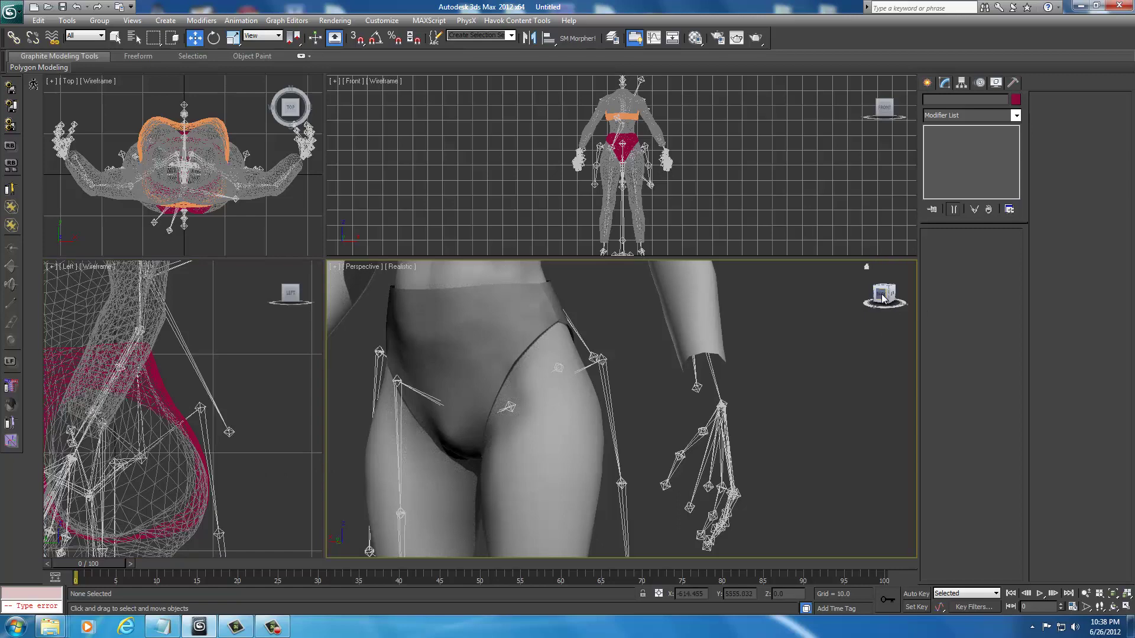
left_click_drag(874, 299, 870, 300)
middle_click_drag(667, 342, 636, 476)
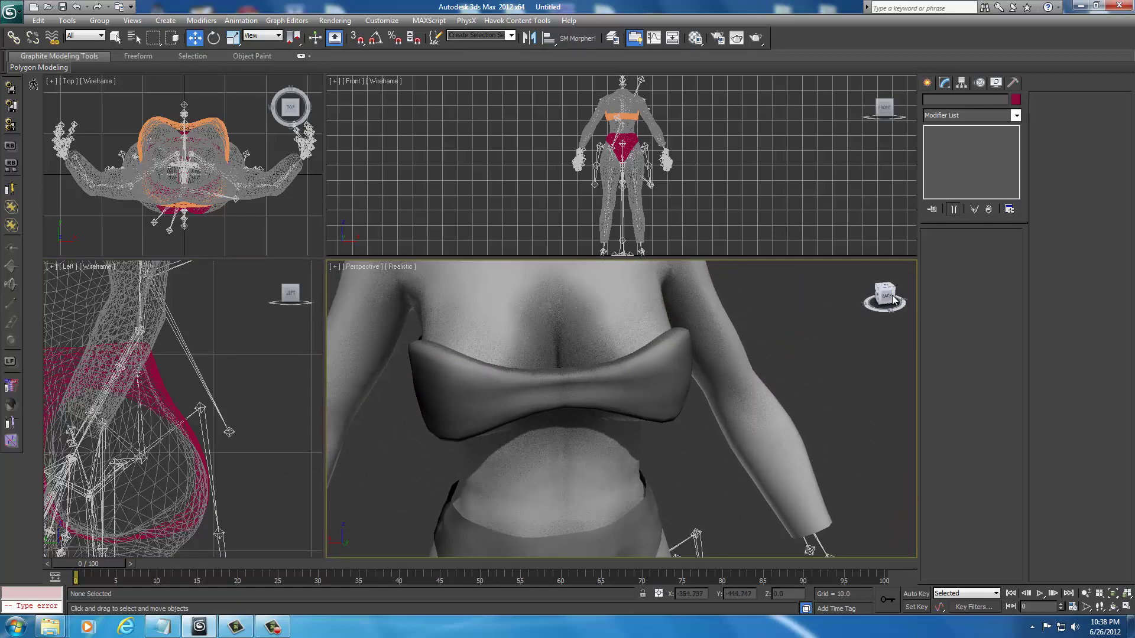
left_click_drag(885, 296, 717, 349)
scroll(727, 360, "down", 5)
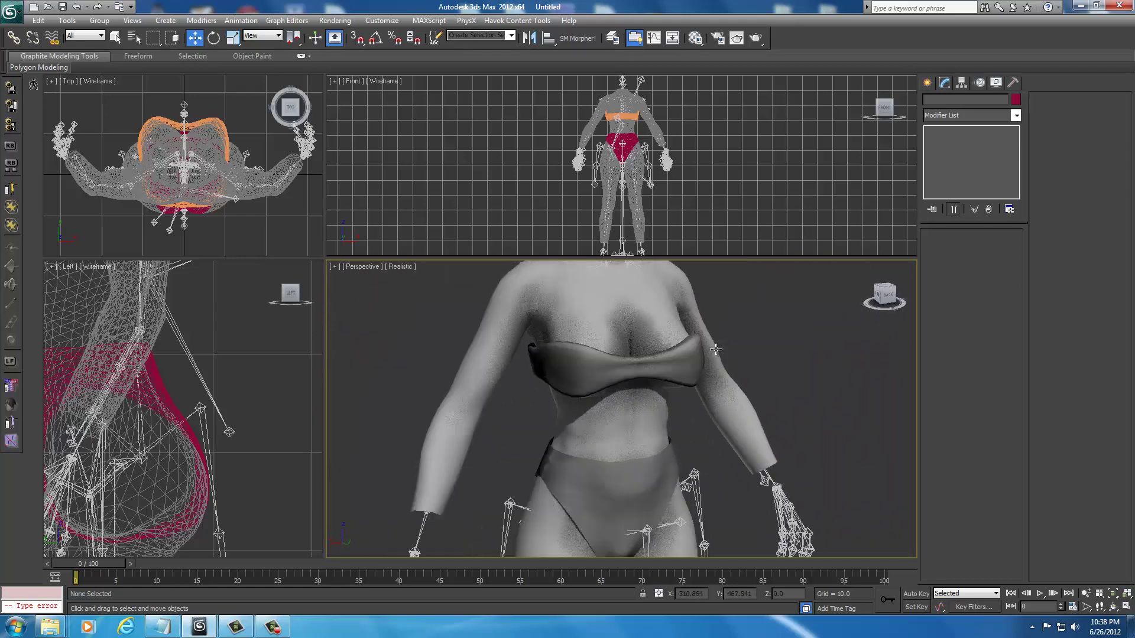
middle_click_drag(747, 374, 725, 352)
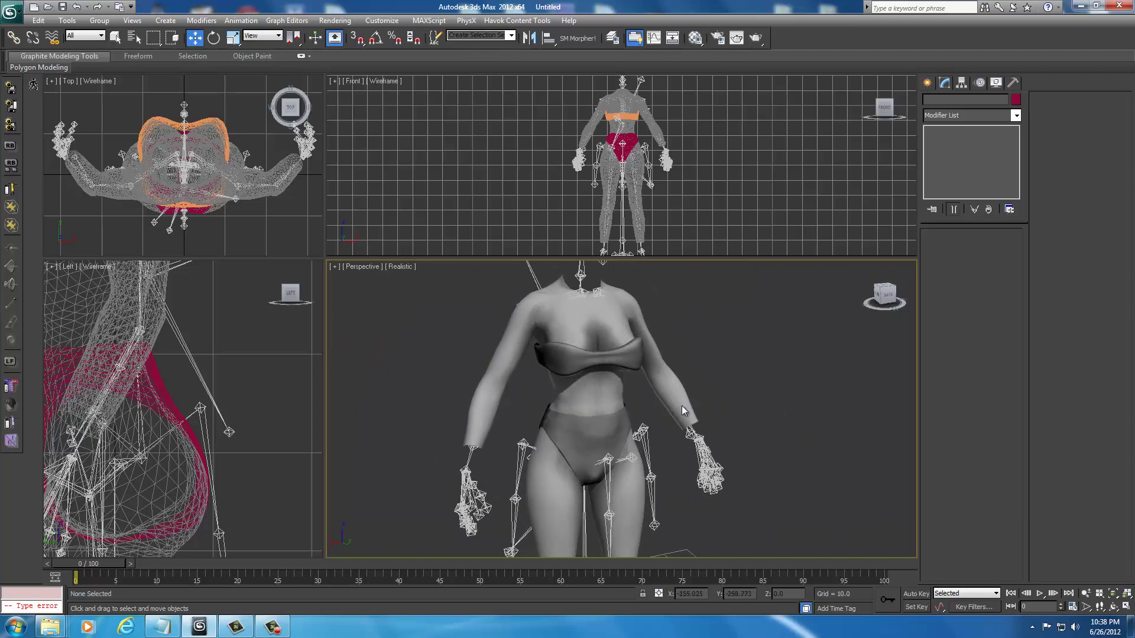
right_click(703, 367)
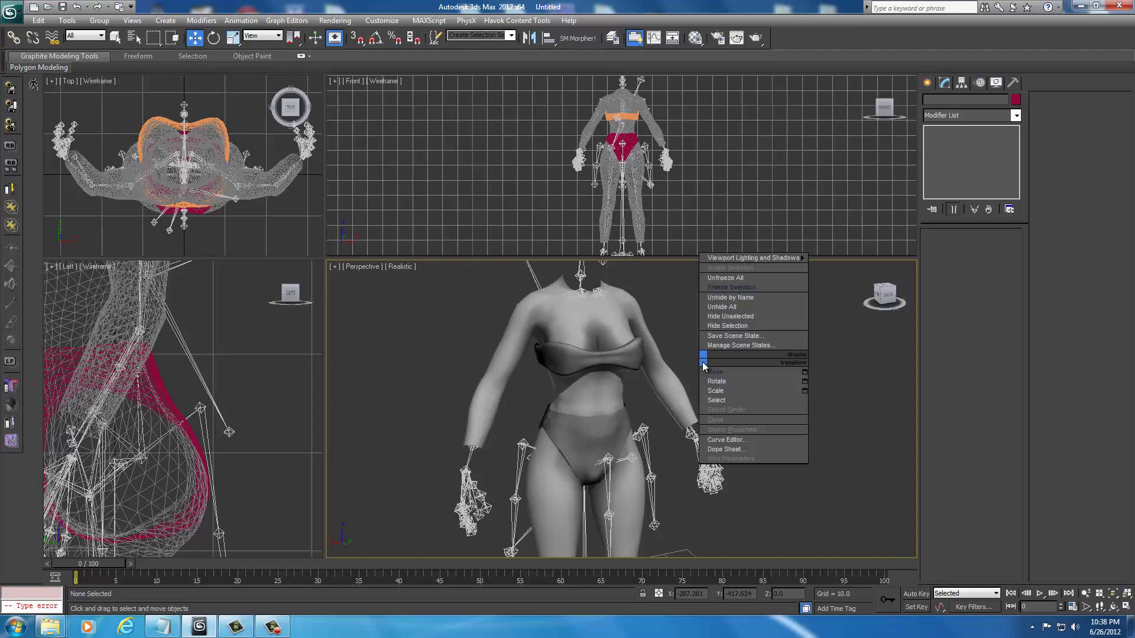
left_click(722, 281)
middle_click_drag(743, 418, 717, 403)
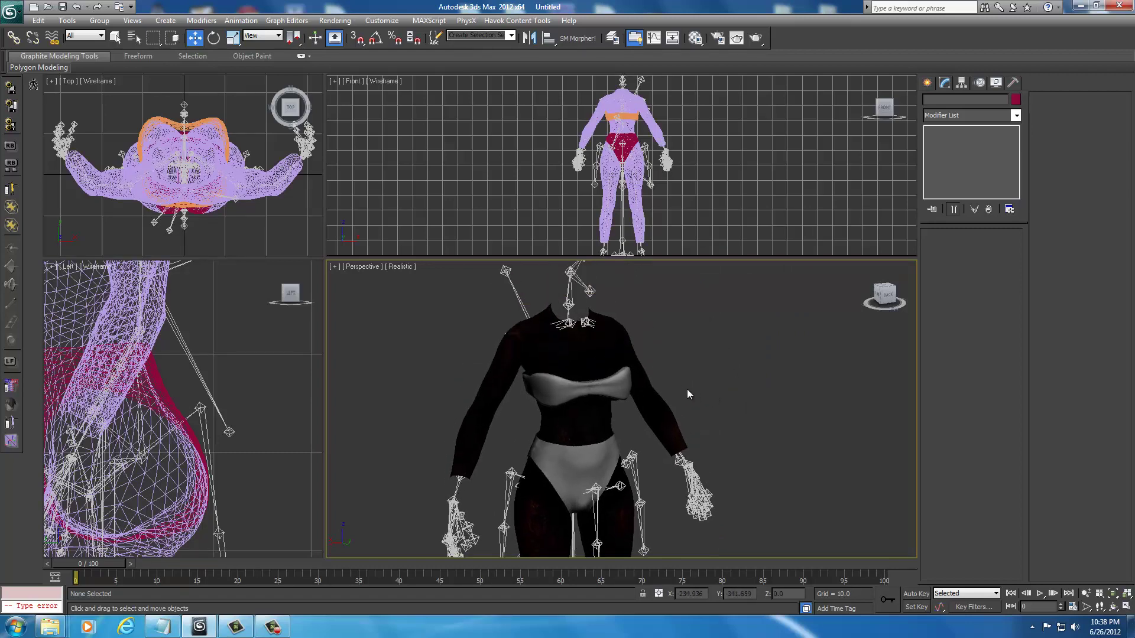
Start a NIF export and browse to the UNP Custom Armors data\meshes\armor\daedric folder.
left_click(16, 19)
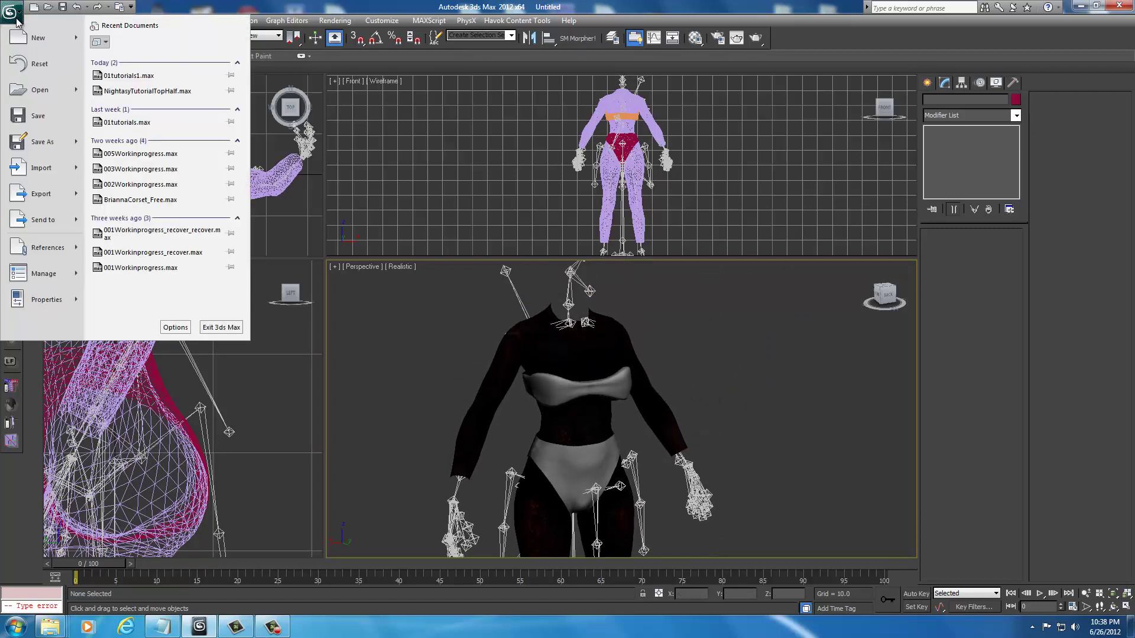
left_click(39, 199)
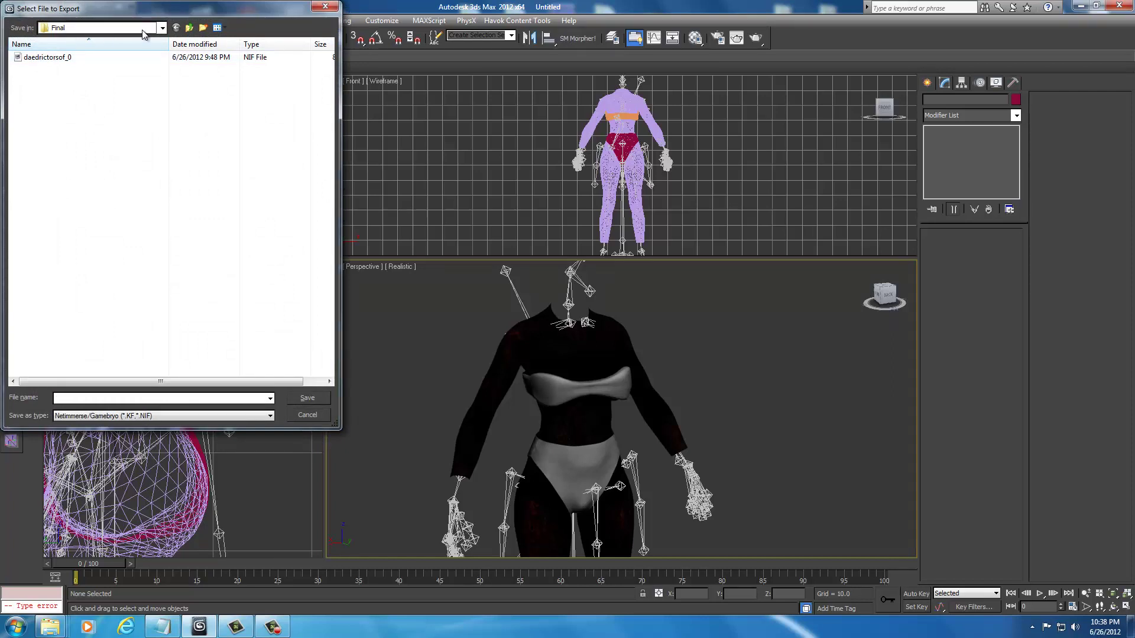
left_click(162, 28)
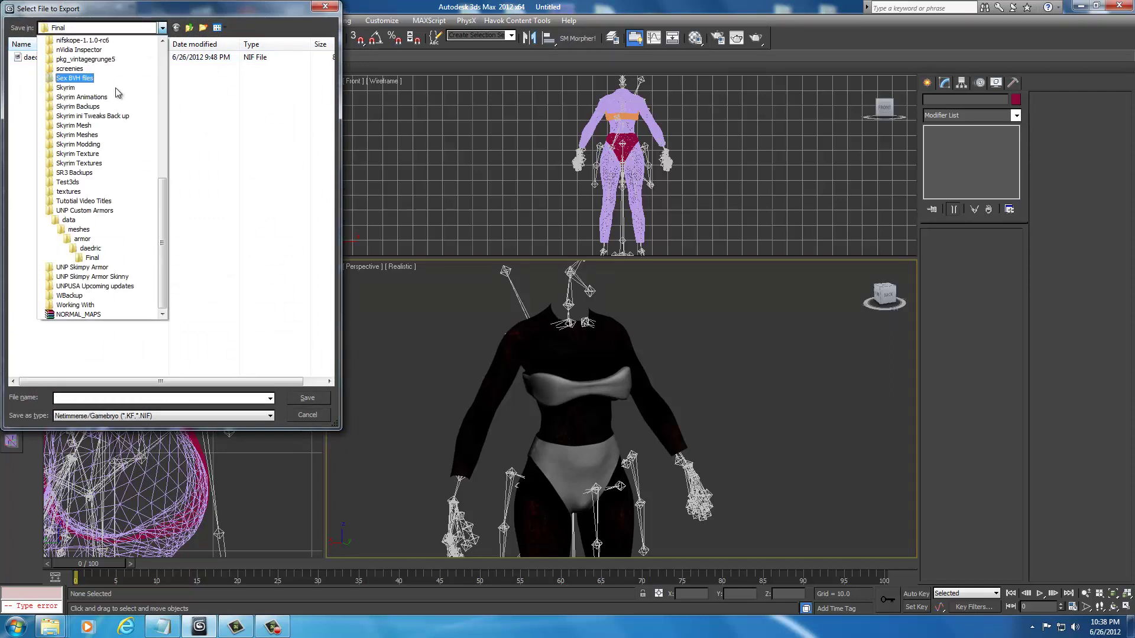
left_click(83, 210)
double_click(36, 69)
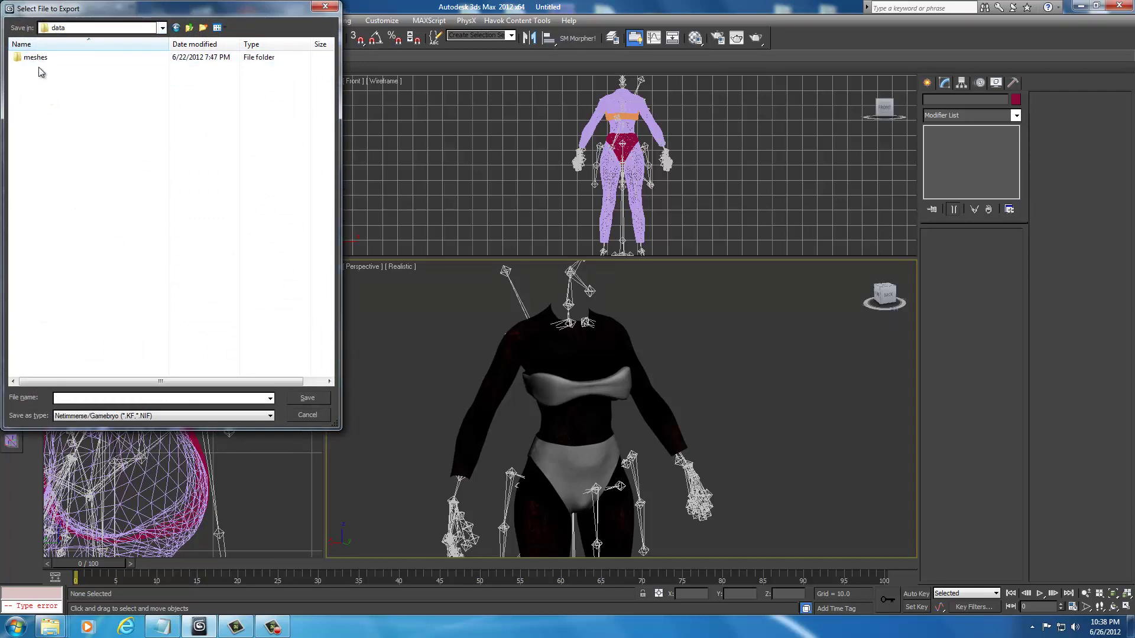
double_click(35, 57)
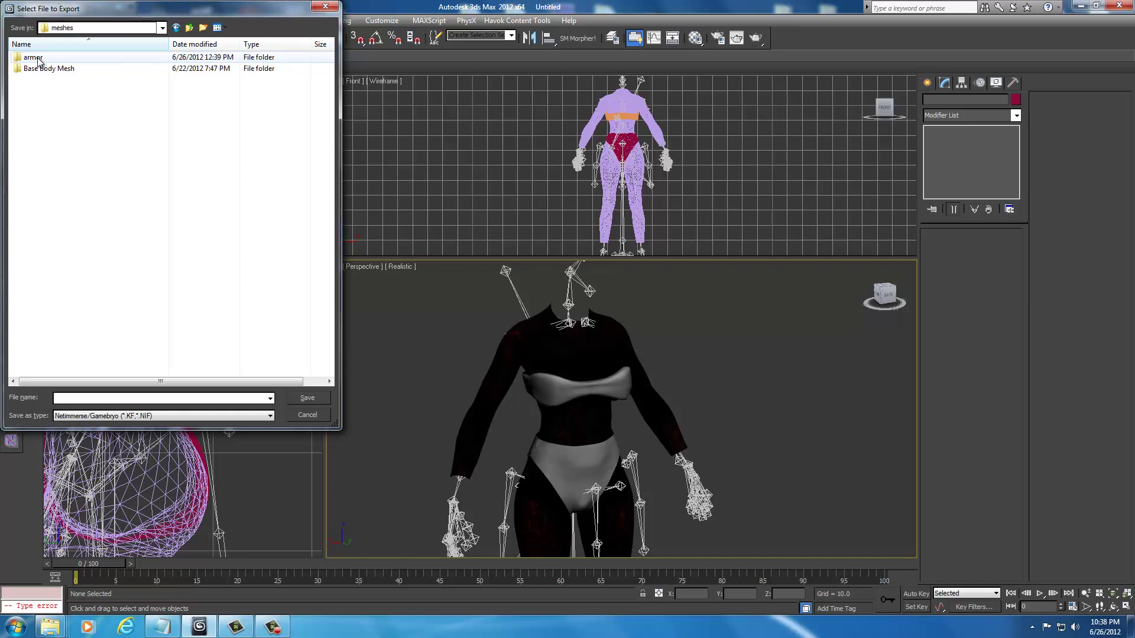
double_click(33, 57)
double_click(35, 57)
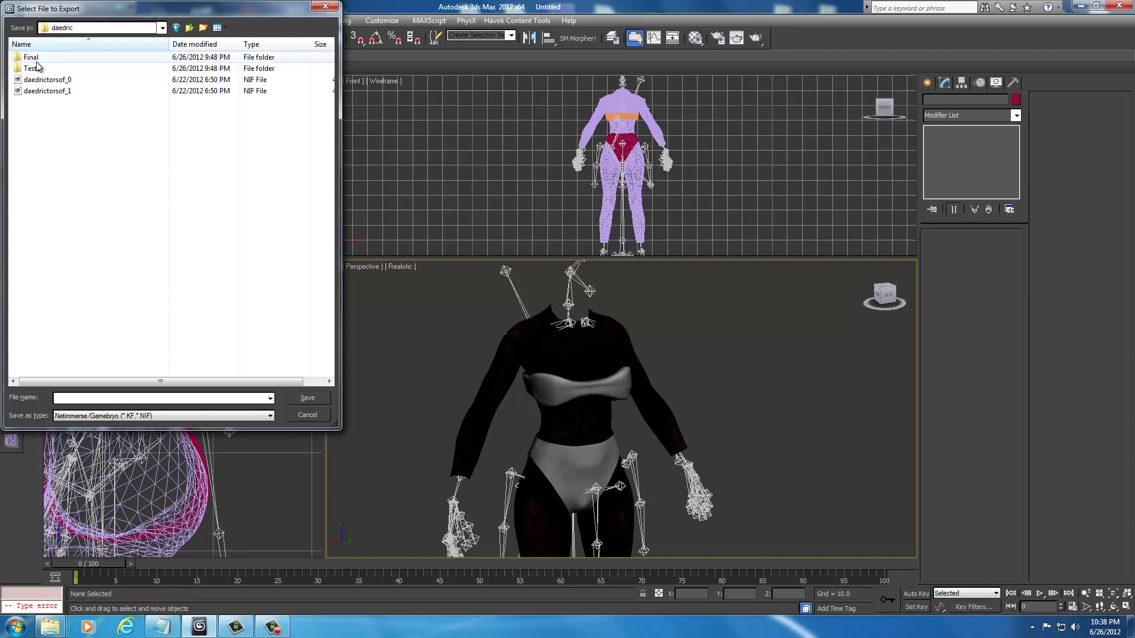
Export the scene as daedrictorsof_1 into the Final folder, using the Skyrim NIF export settings without animation.
left_click(55, 92)
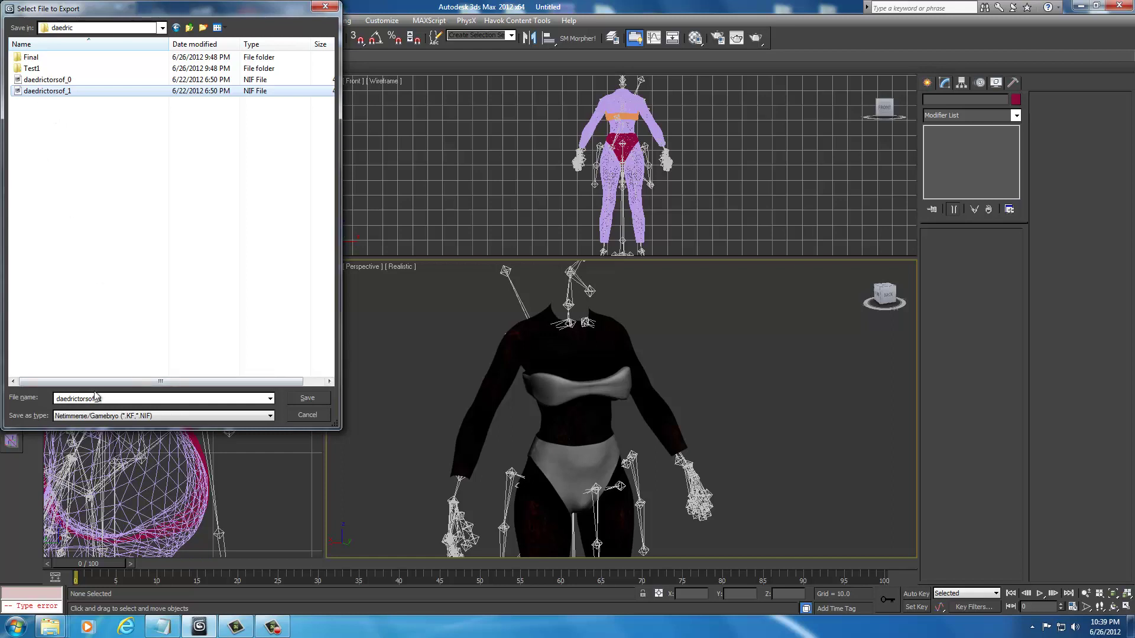
double_click(34, 61)
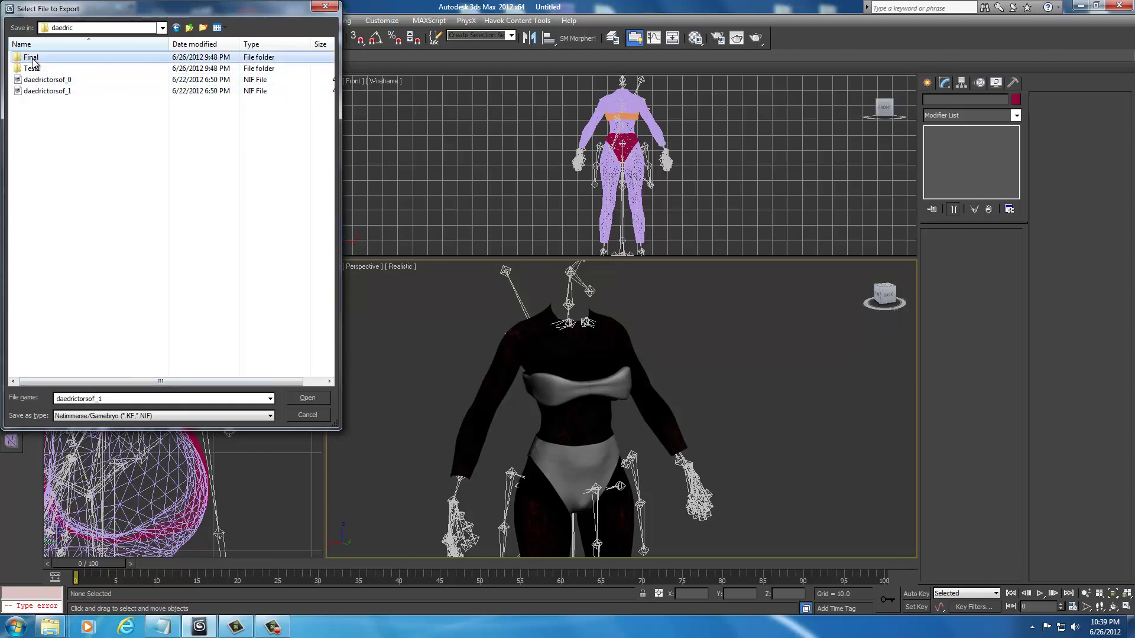
left_click(309, 399)
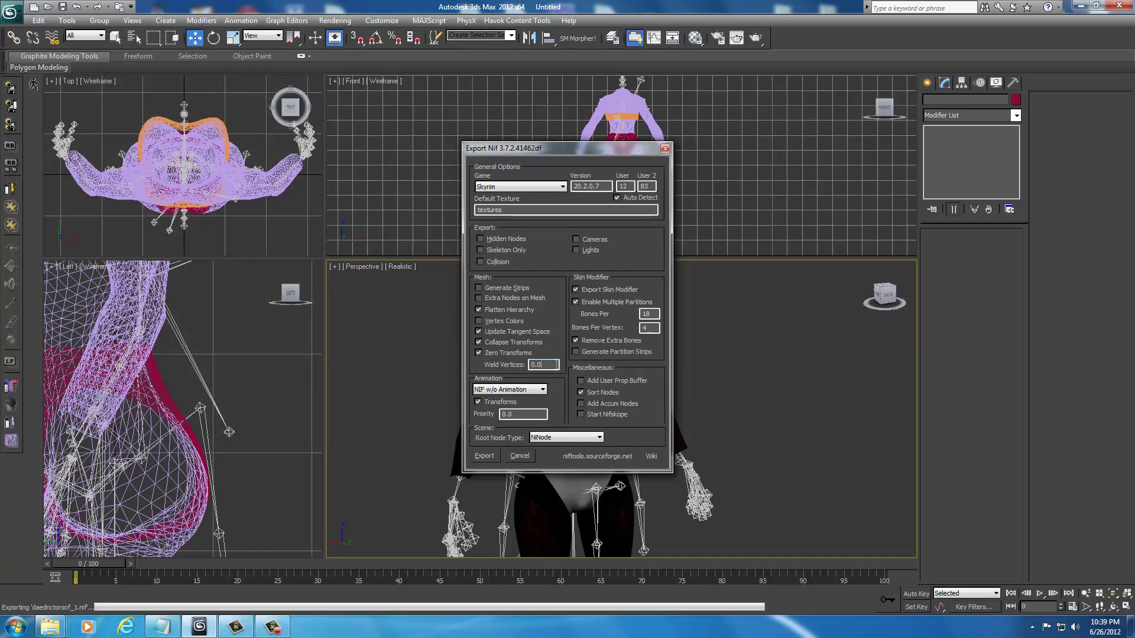
left_click(484, 456)
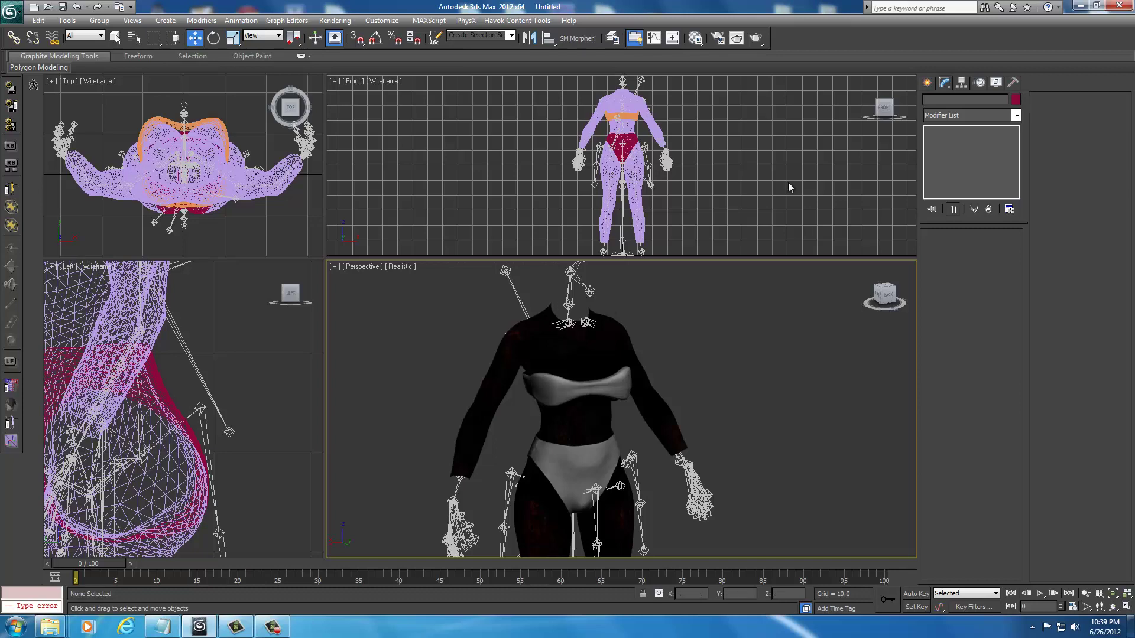
Minimize 3ds Max and open the UNP Custom Armors daedric\Final folder beside the game's daedric meshes folder.
left_click(1080, 6)
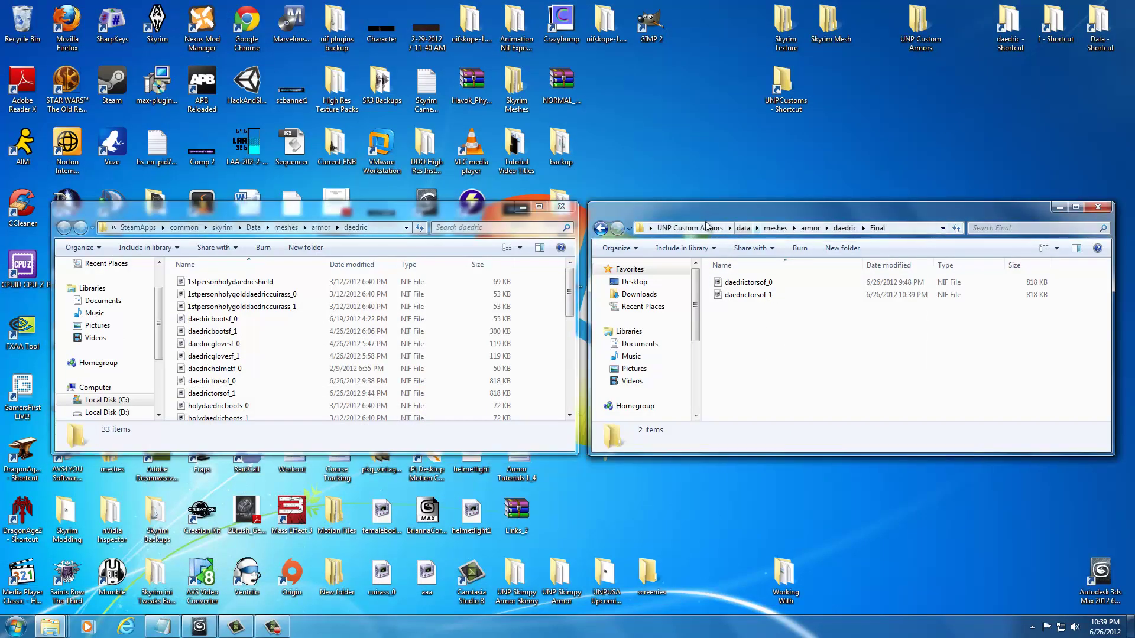
left_click(1098, 207)
double_click(918, 27)
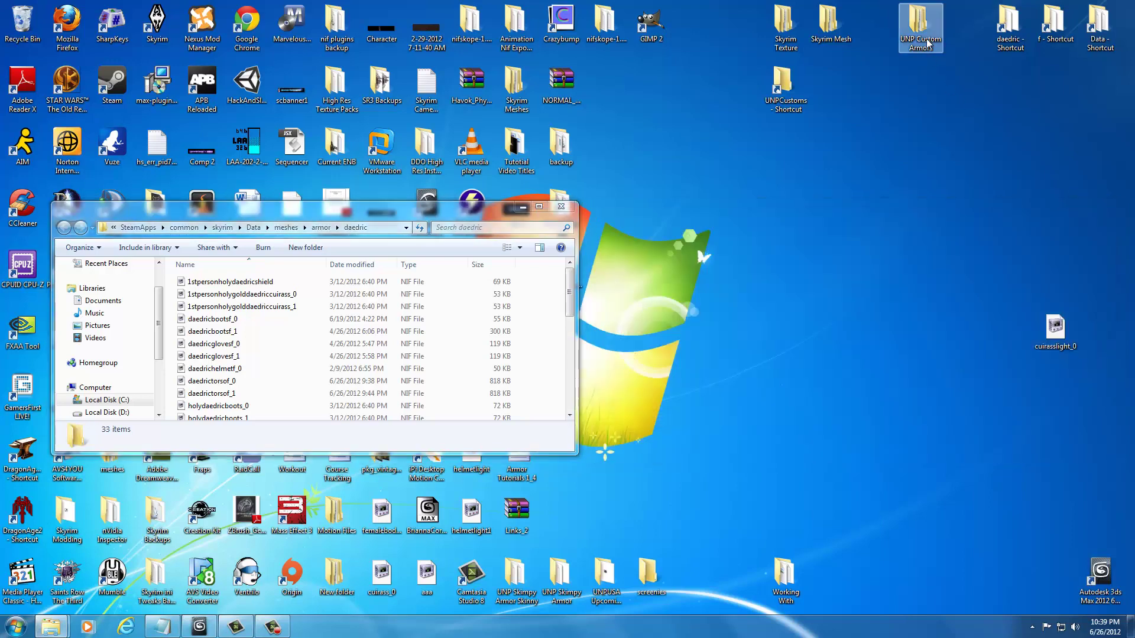
left_click_drag(416, 217, 950, 221)
double_click(736, 300)
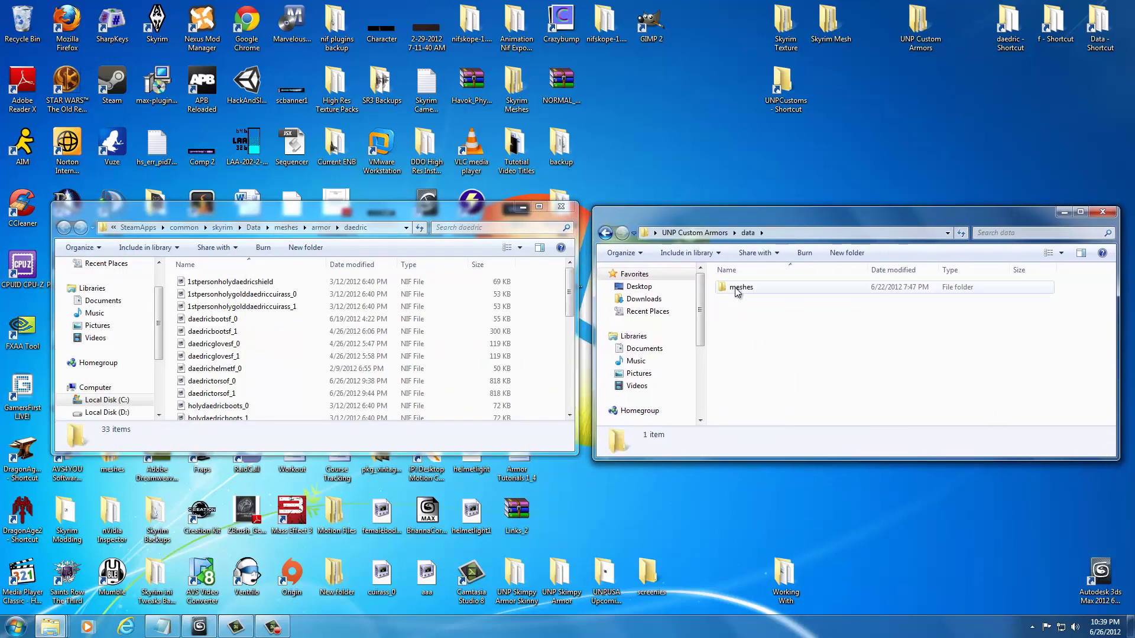
double_click(737, 288)
double_click(737, 288)
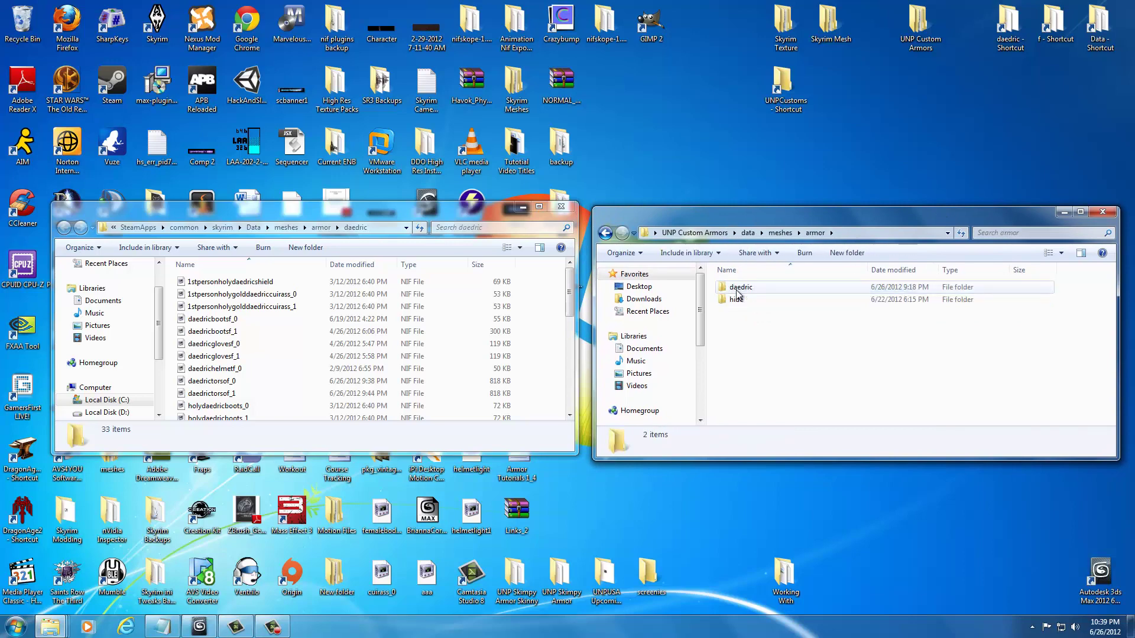
double_click(737, 288)
double_click(737, 289)
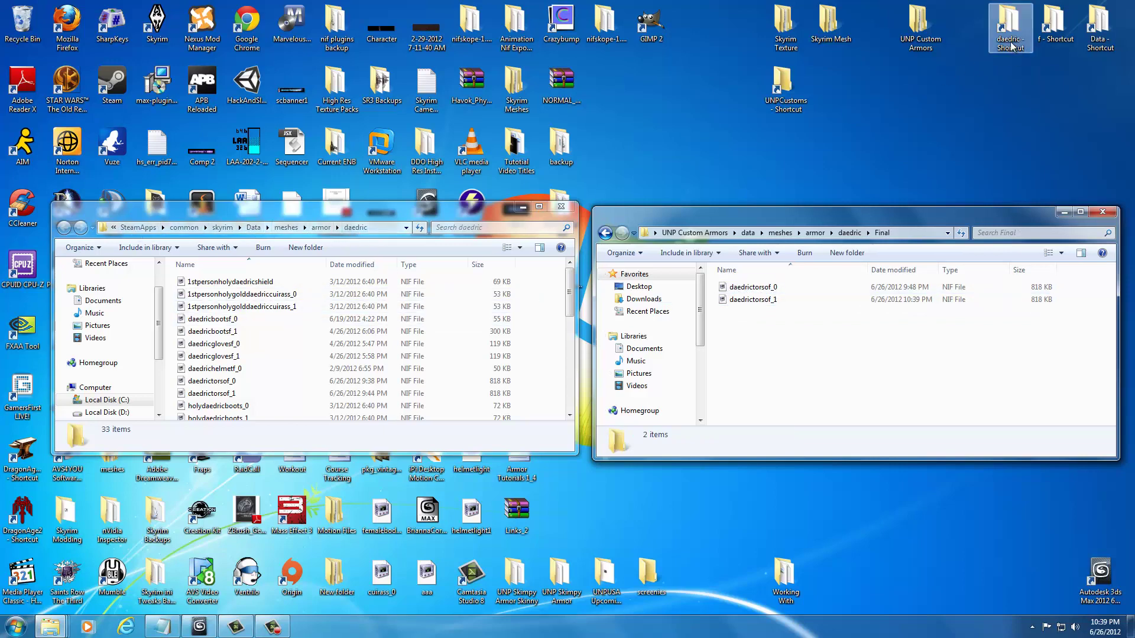
left_click(404, 219)
left_click_drag(403, 218, 400, 219)
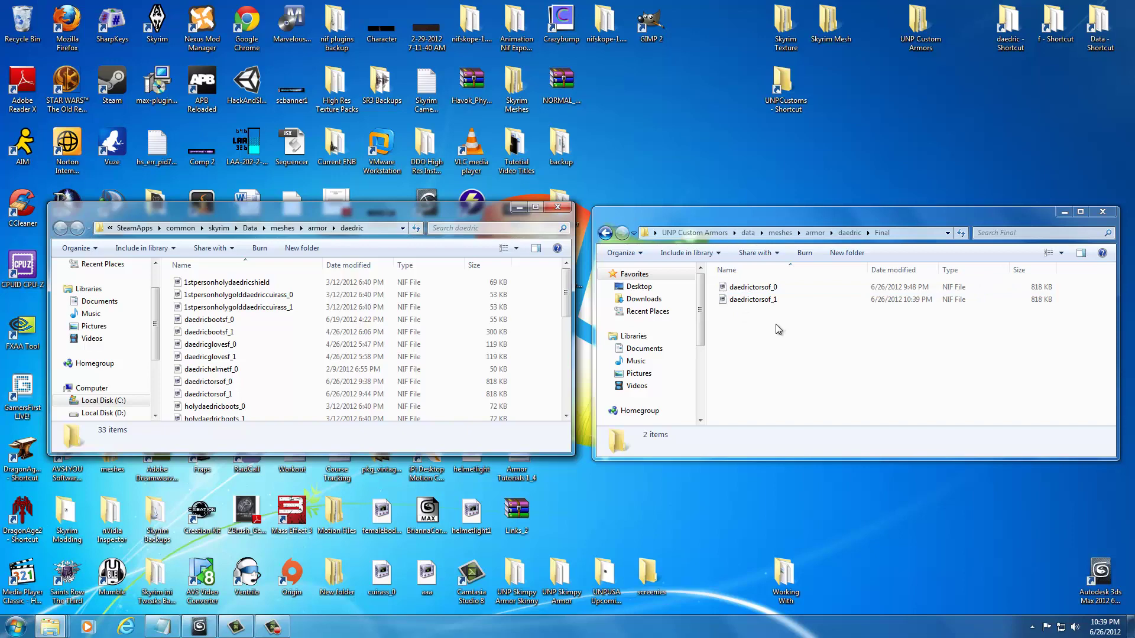
Open daedrictorsof_0 and daedrictorsof_1 from the Final folder in NifSkope, with one window above the other.
double_click(753, 289)
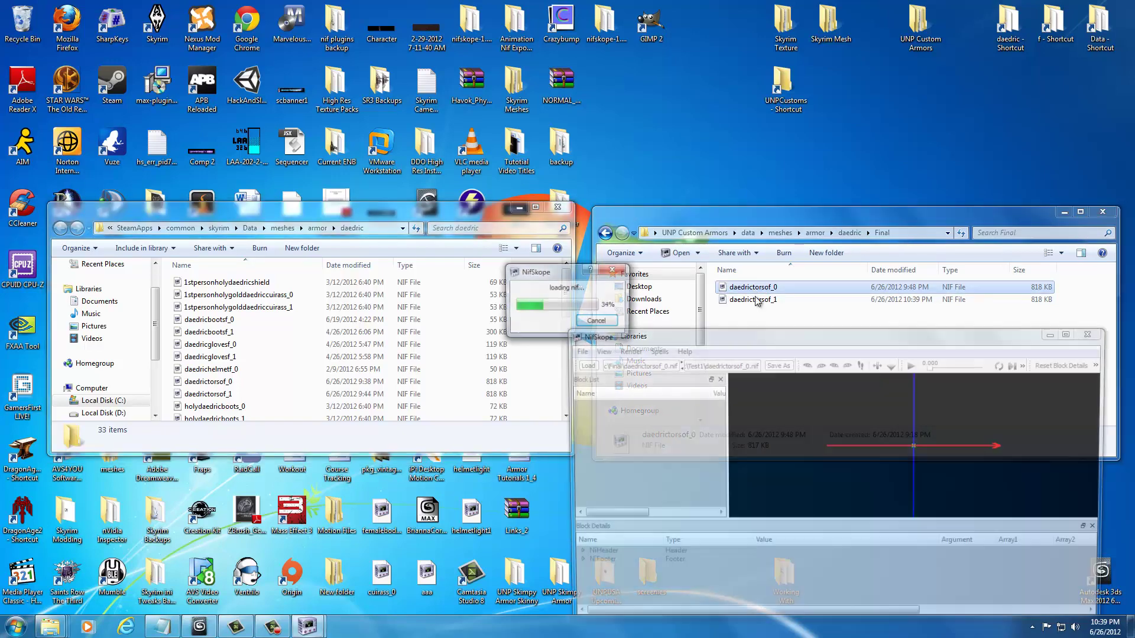
left_click_drag(793, 336, 240, 19)
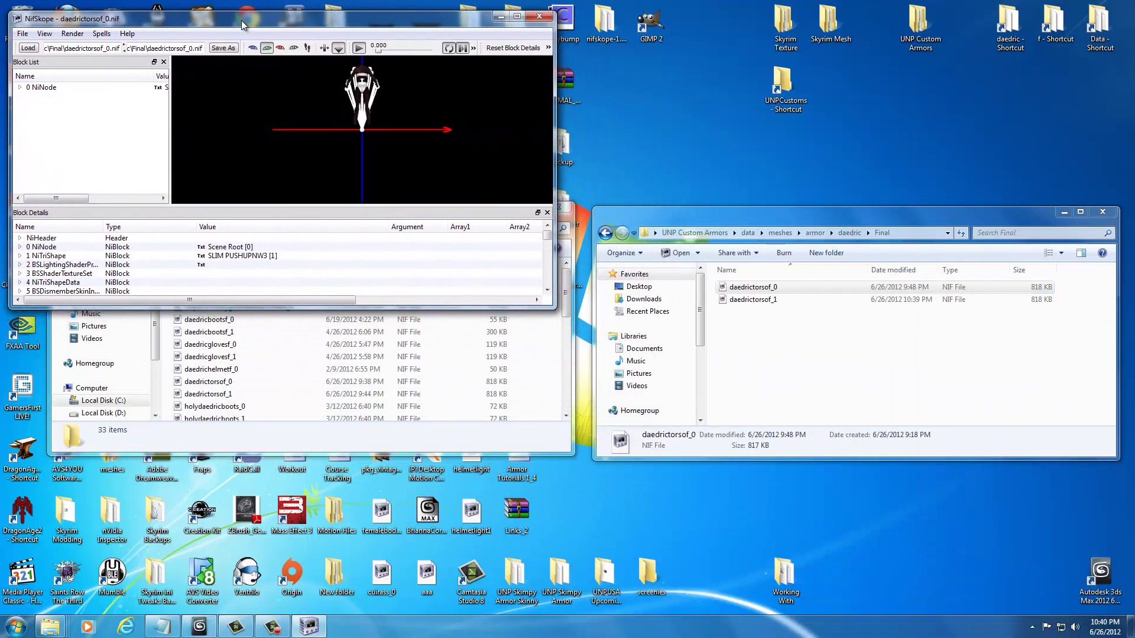
left_click(754, 330)
double_click(758, 300)
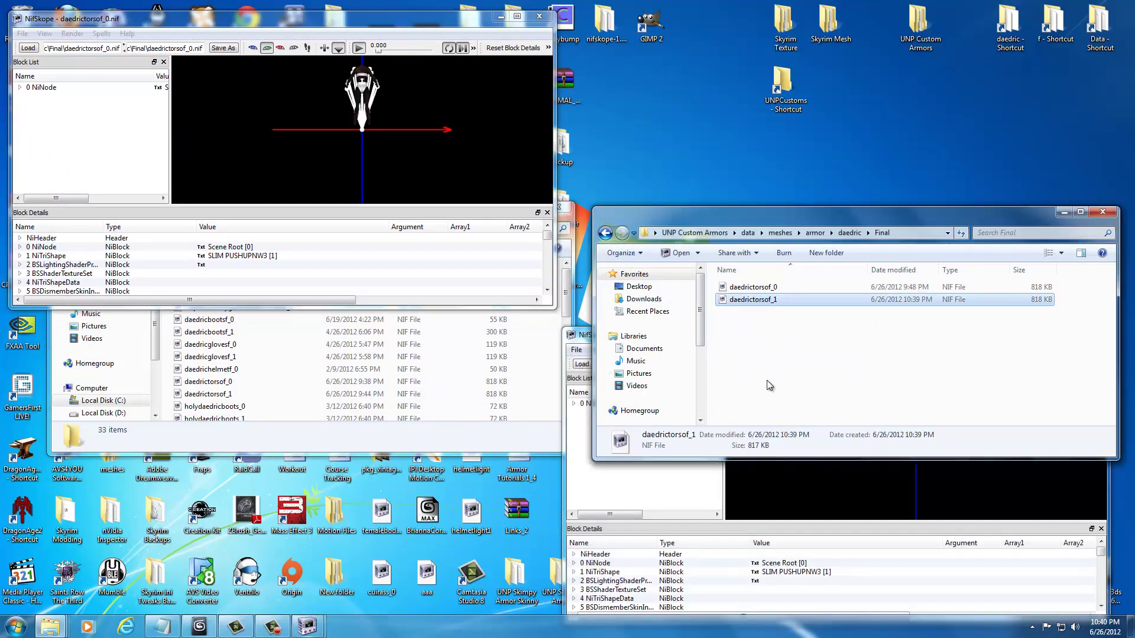
left_click(586, 336)
left_click_drag(800, 341, 246, 332)
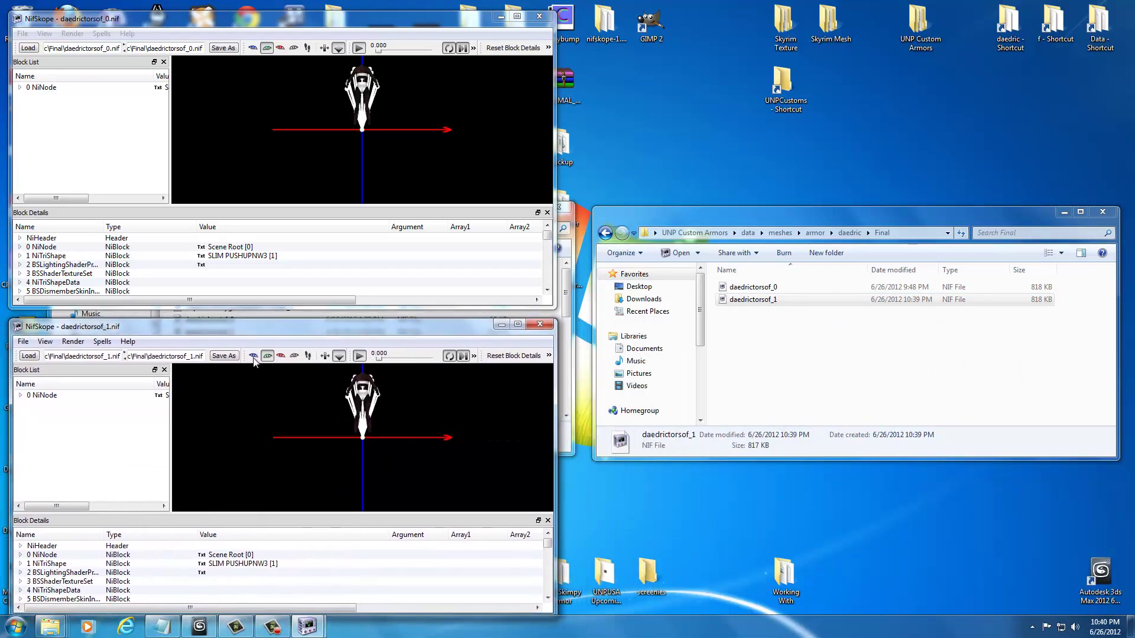
middle_click_drag(314, 426, 312, 475)
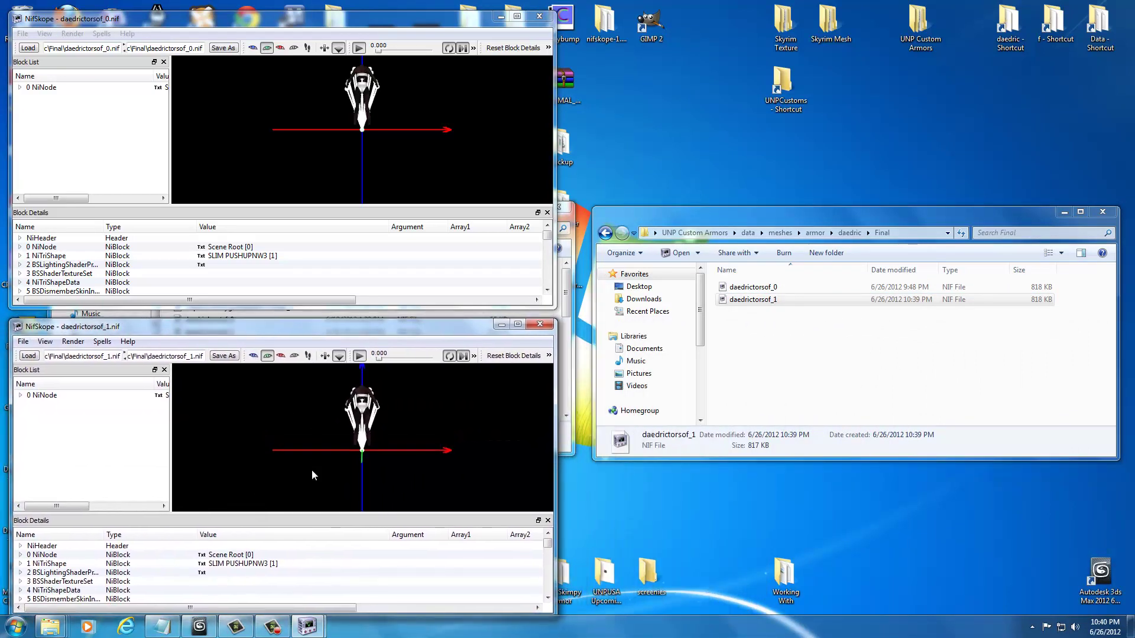
left_click(284, 99)
scroll(300, 141, "up", 4)
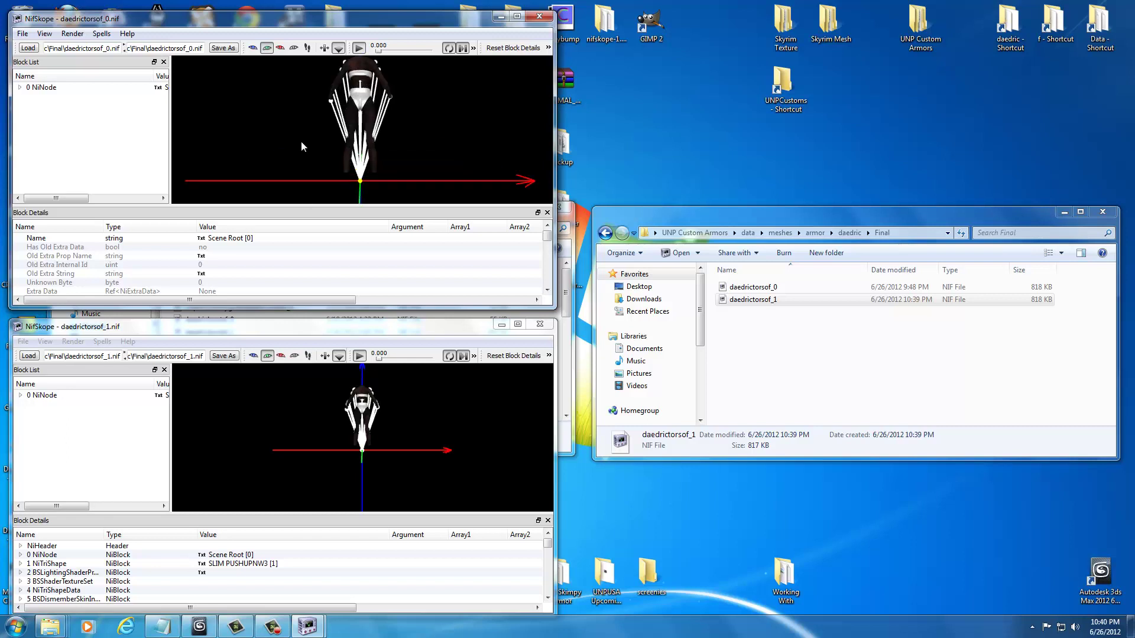
scroll(300, 140, "down", 4)
left_click_drag(301, 140, 304, 151)
scroll(304, 150, "up", 6)
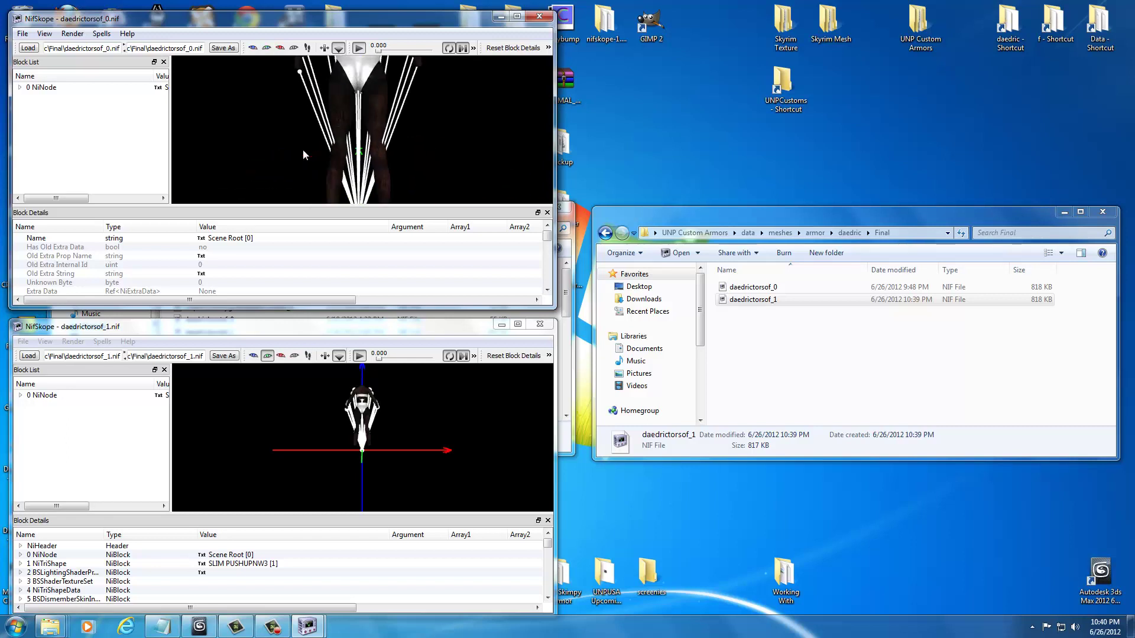
scroll(303, 155, "down", 6)
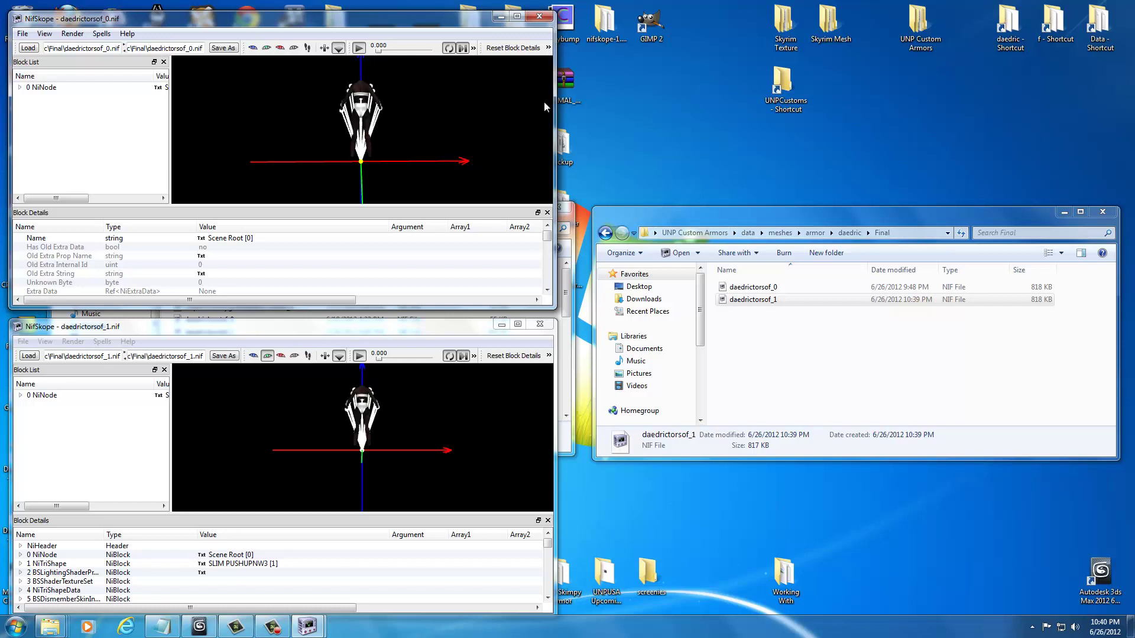
Open femalebody_0 from the UNP Custom Armors data\meshes\Base Body Mesh folder and place its window beside daedrictorsof_0.
left_click(710, 234)
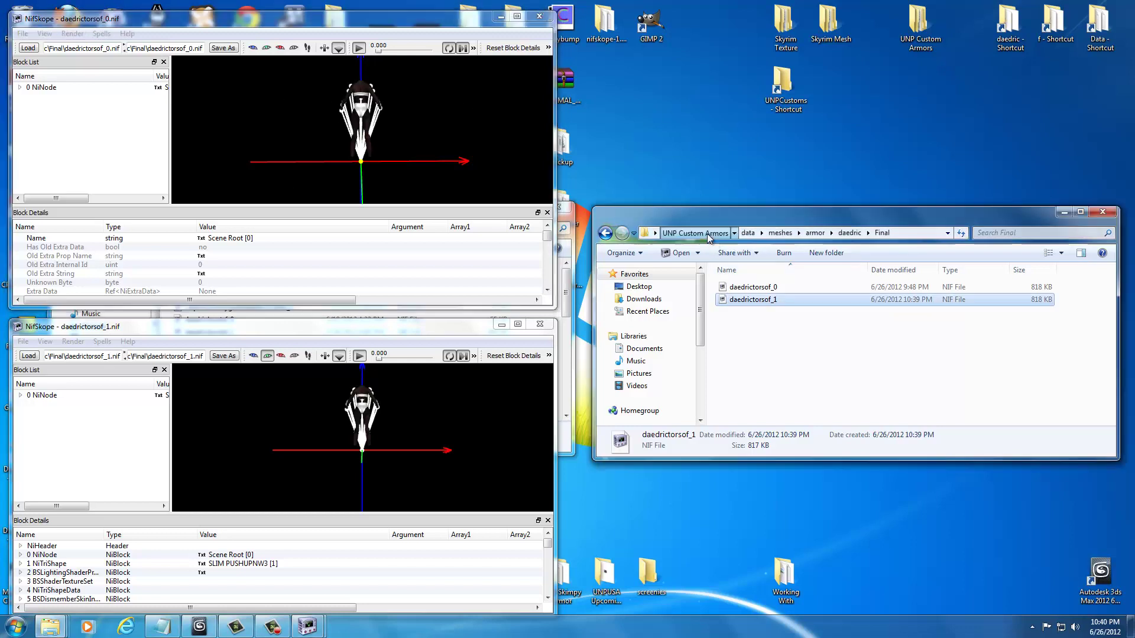
double_click(738, 300)
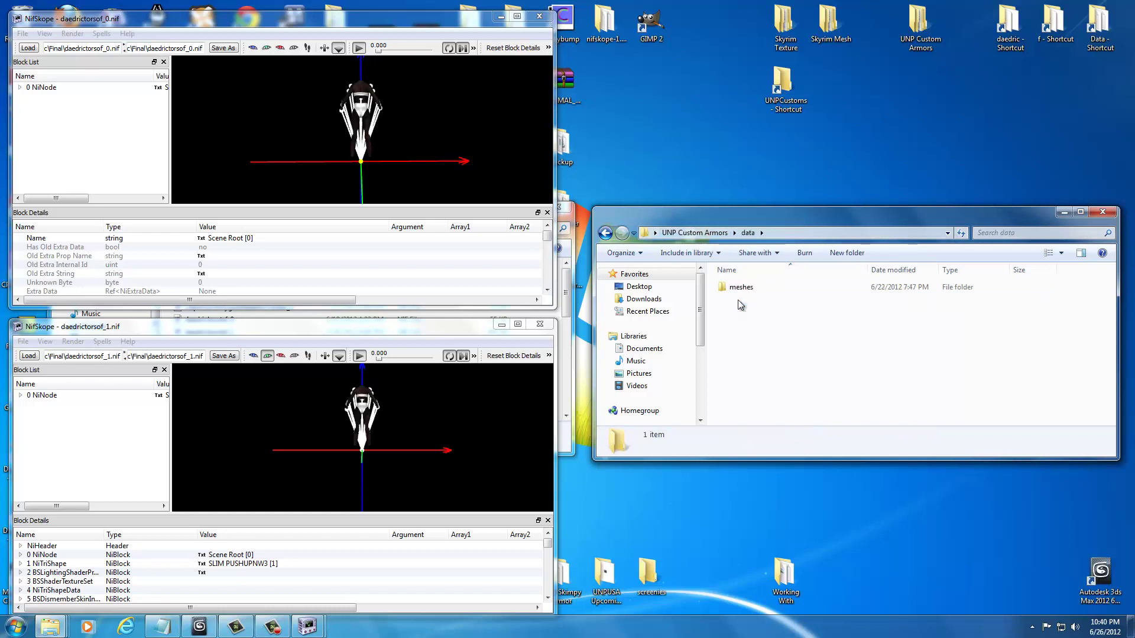
double_click(741, 288)
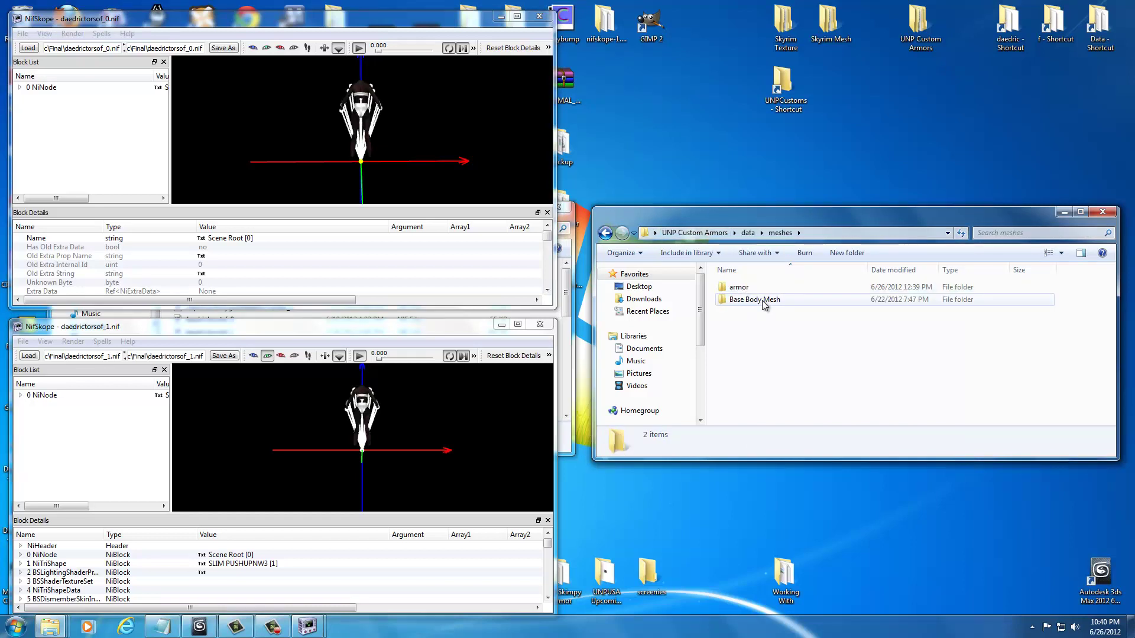
double_click(744, 302)
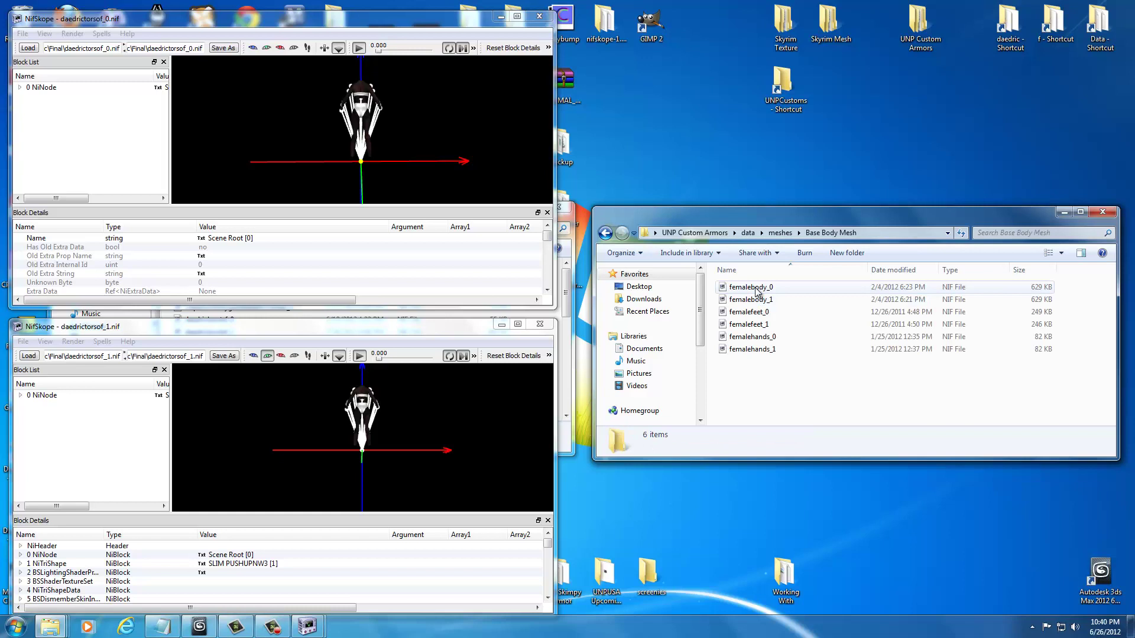
double_click(753, 288)
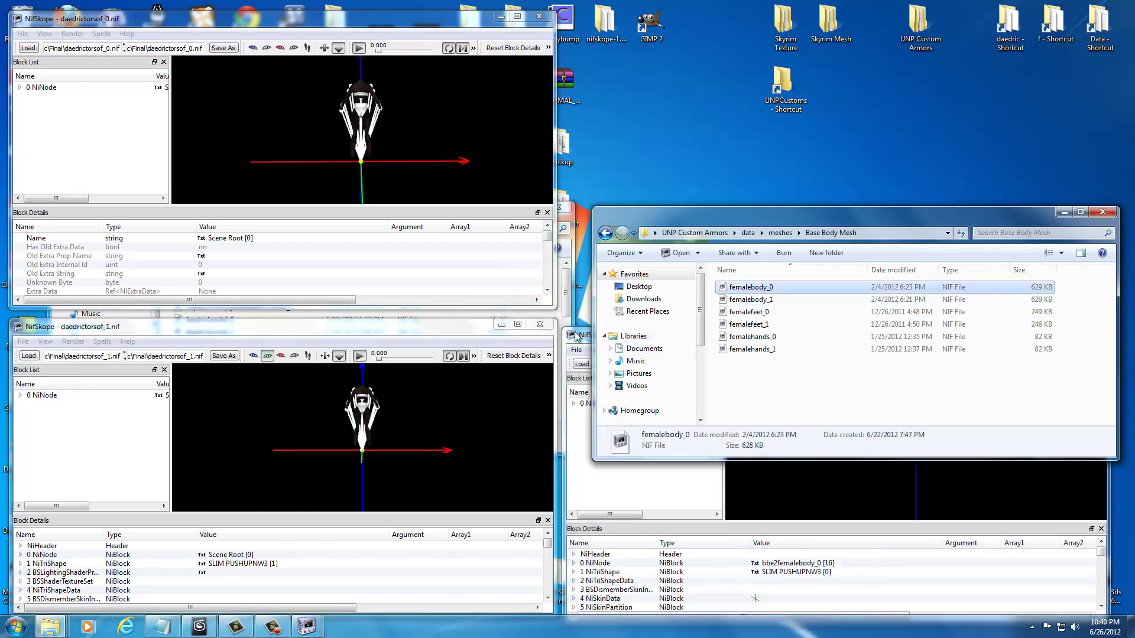
left_click_drag(750, 337, 747, 22)
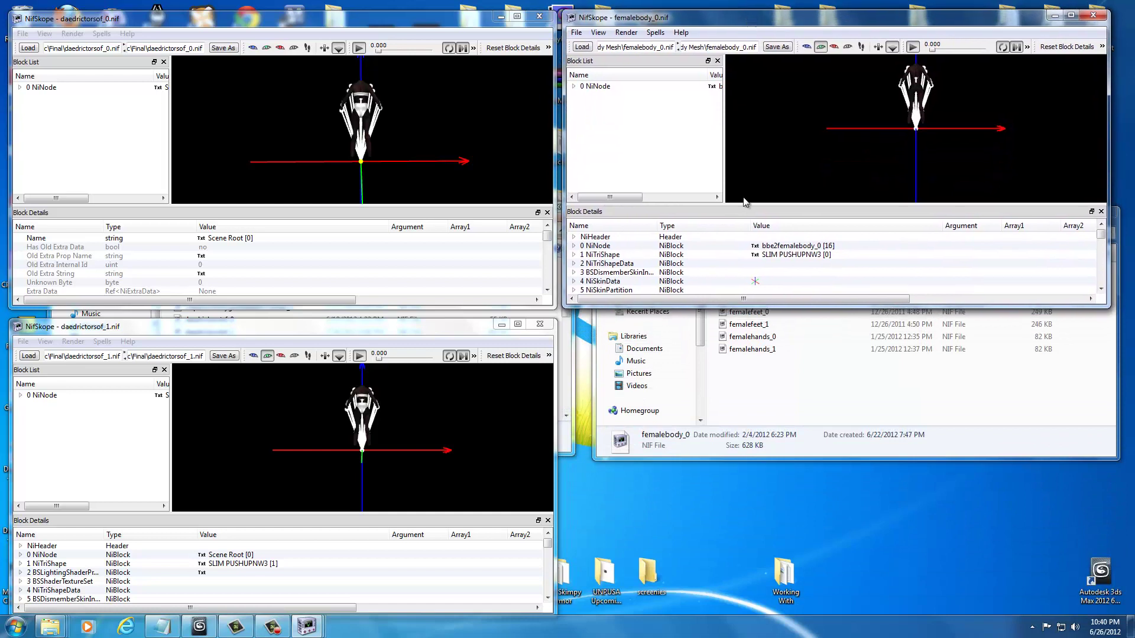
Open femalebody_1 from the Base Body Mesh folder, place it beside daedrictorsof_1, and close the folder window.
left_click(790, 399)
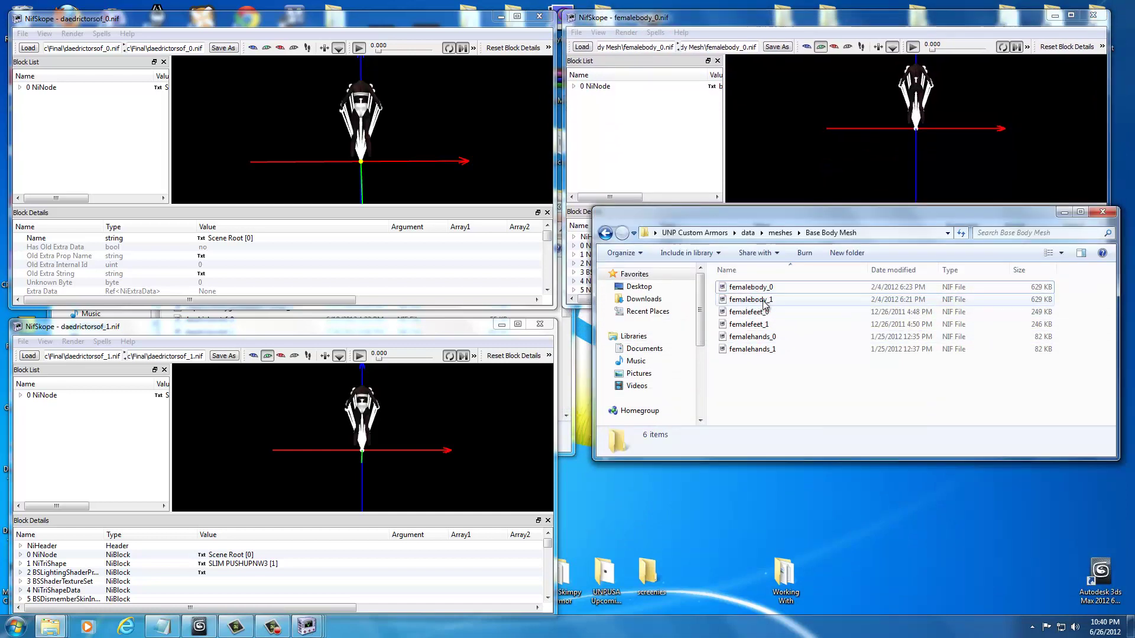
double_click(765, 304)
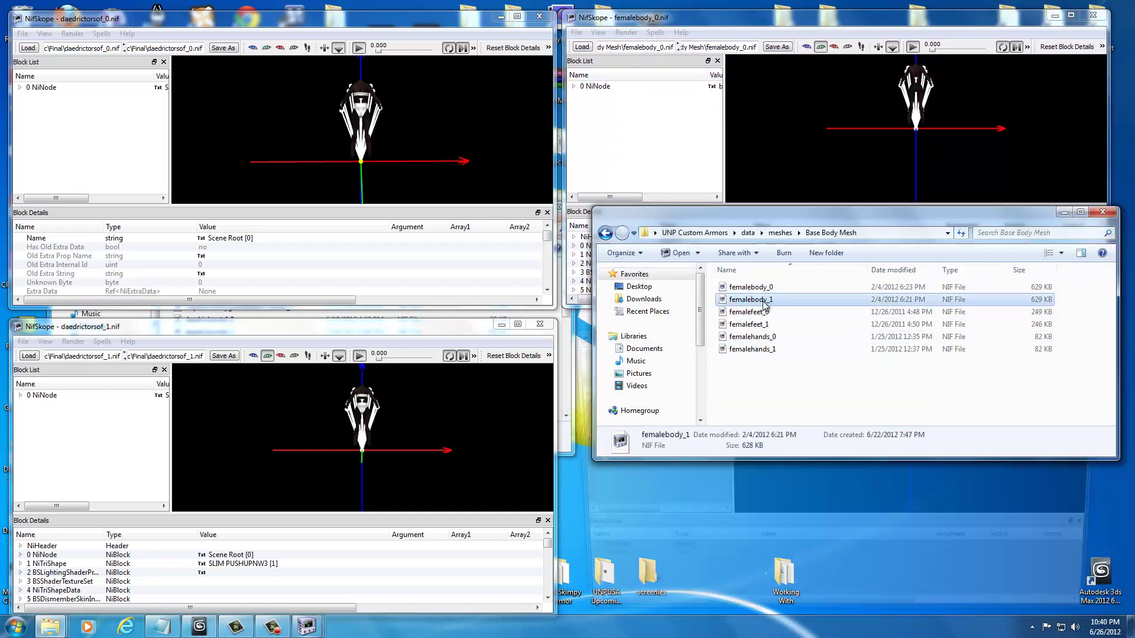
left_click_drag(586, 336, 584, 332)
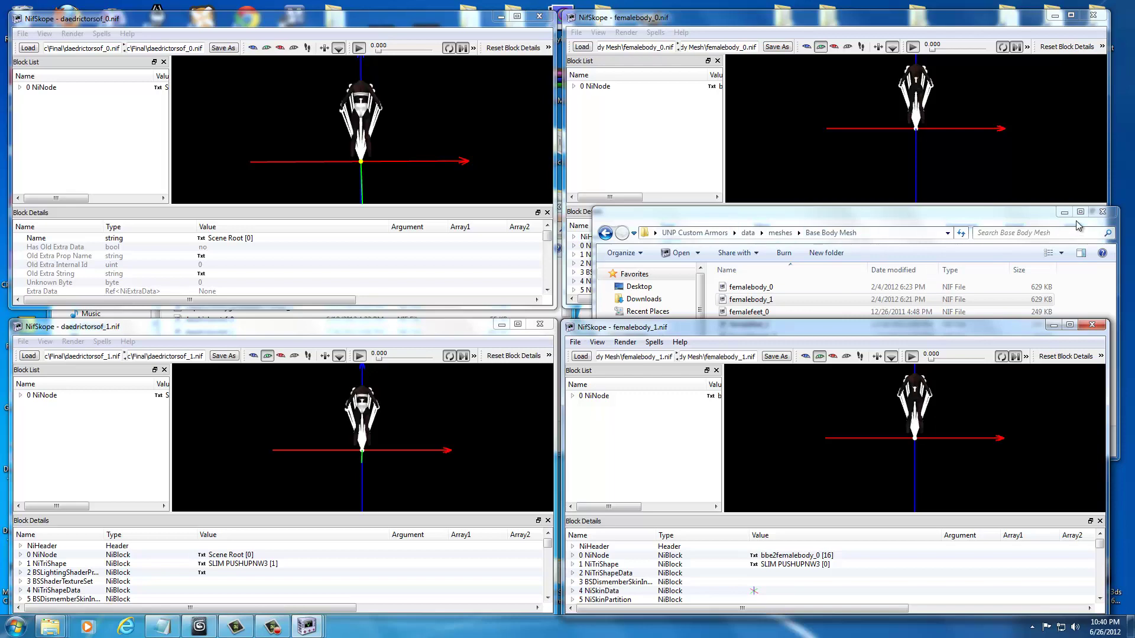
left_click(1102, 214)
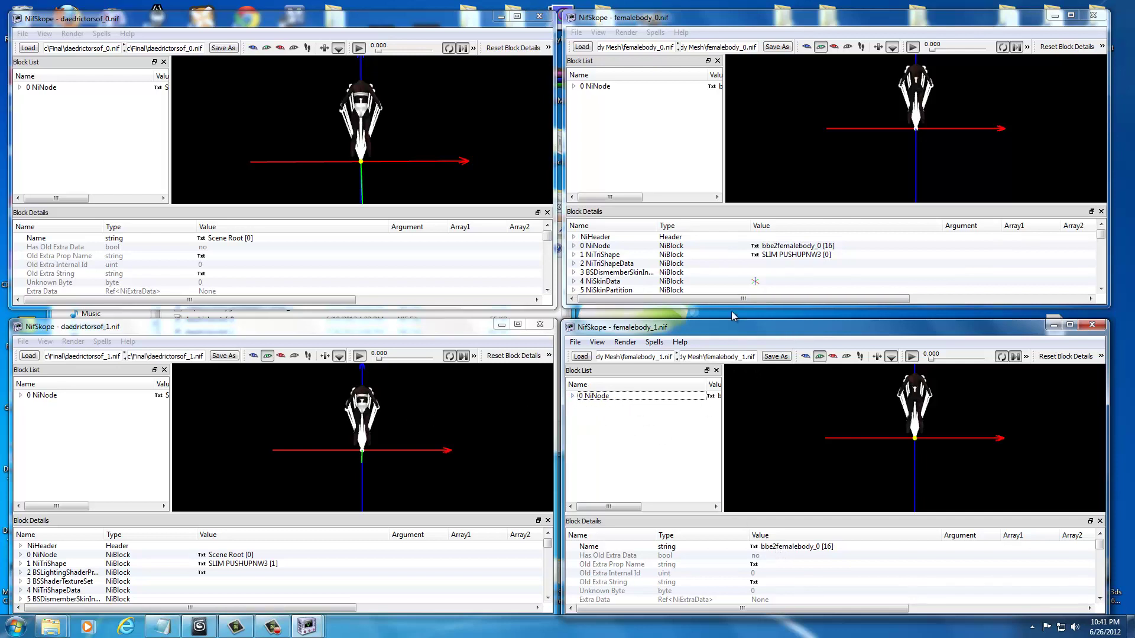
Copy the root NiNode's name string, bbe2femalebody_0, from femalebody_1 without changing it.
double_click(757, 547)
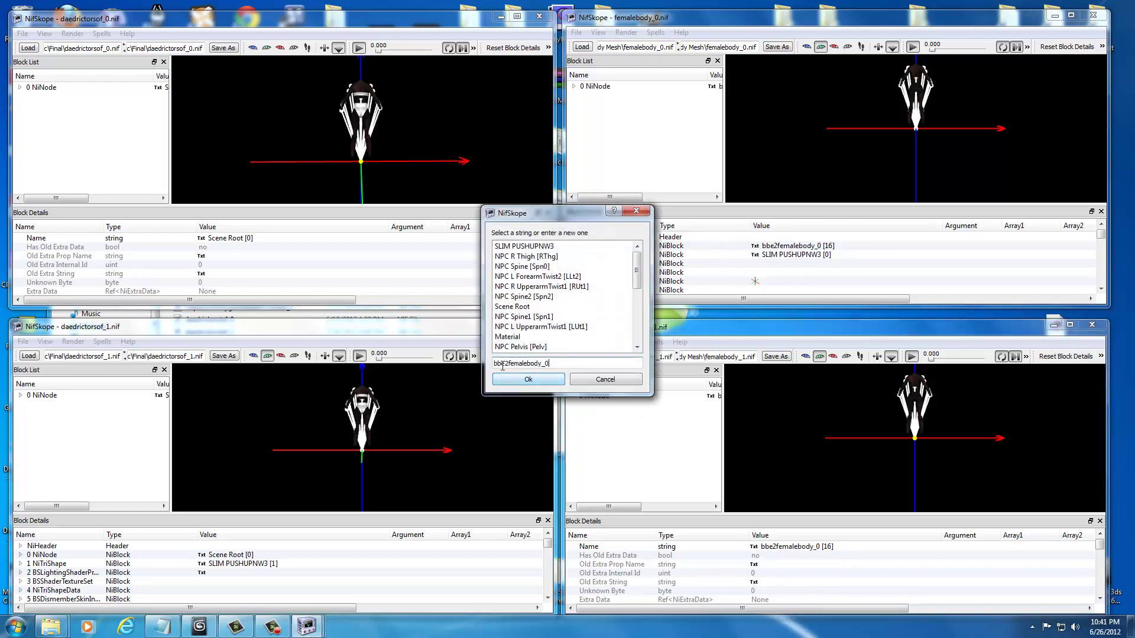
double_click(549, 363)
key("ctrl+c")
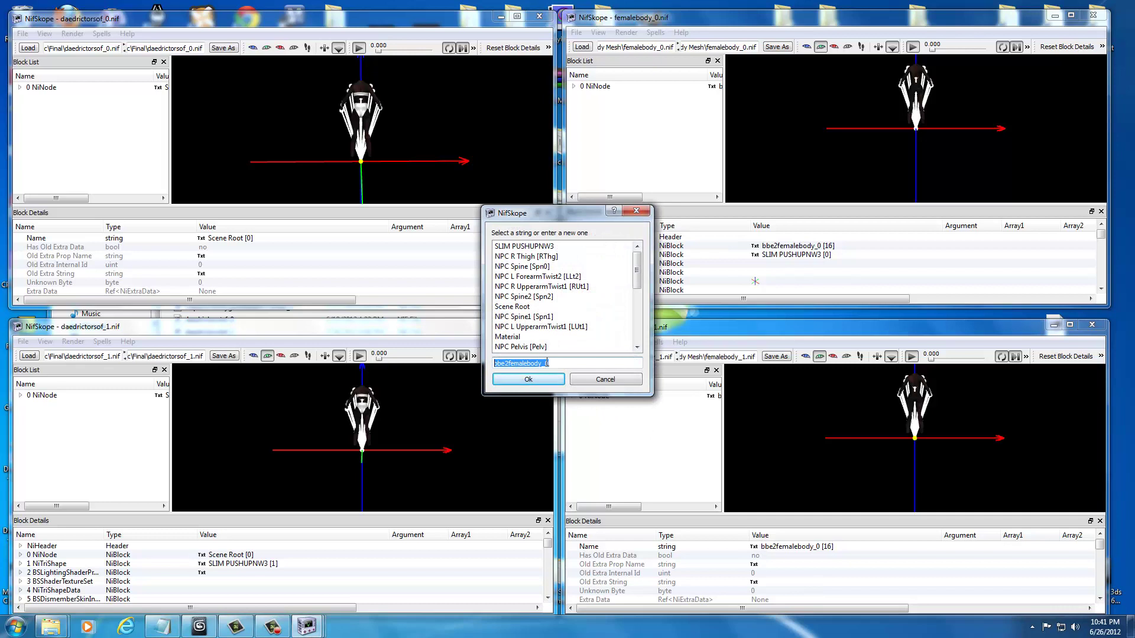
left_click(587, 381)
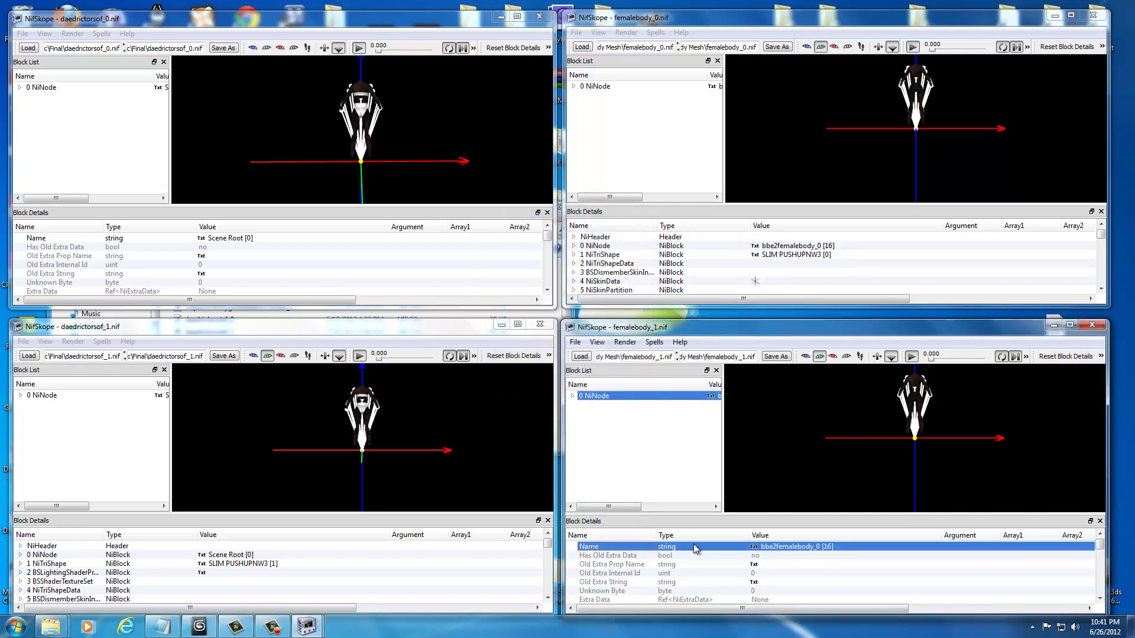
Rename the root NiNode of daedrictorsof_0 to bbe2femalebody_0.
double_click(203, 238)
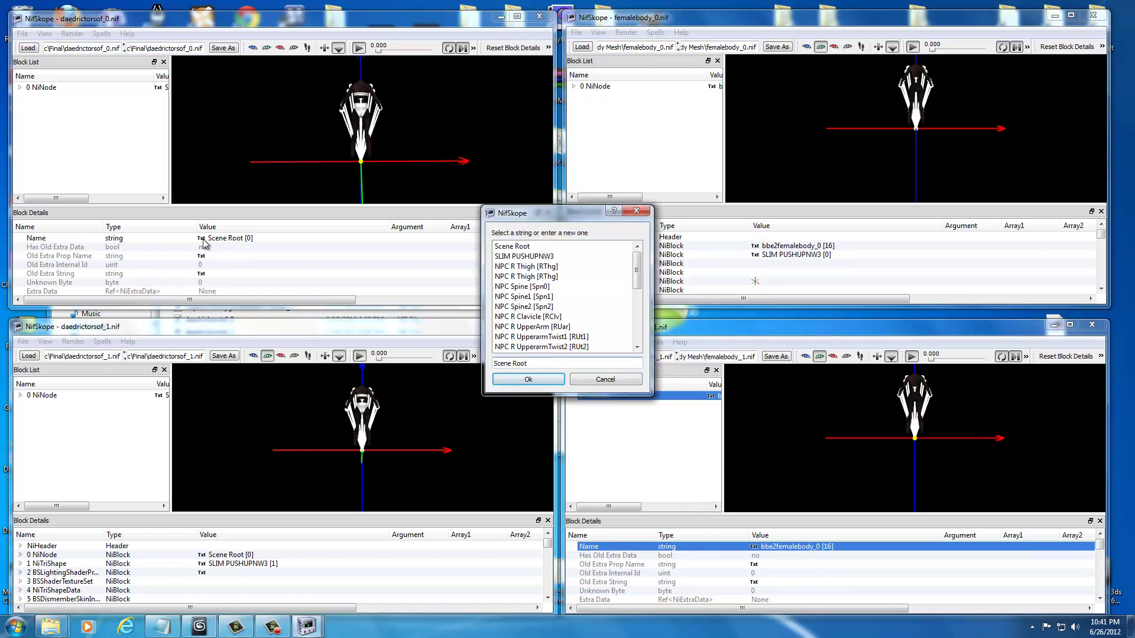
triple_click(510, 365)
key("ctrl+v")
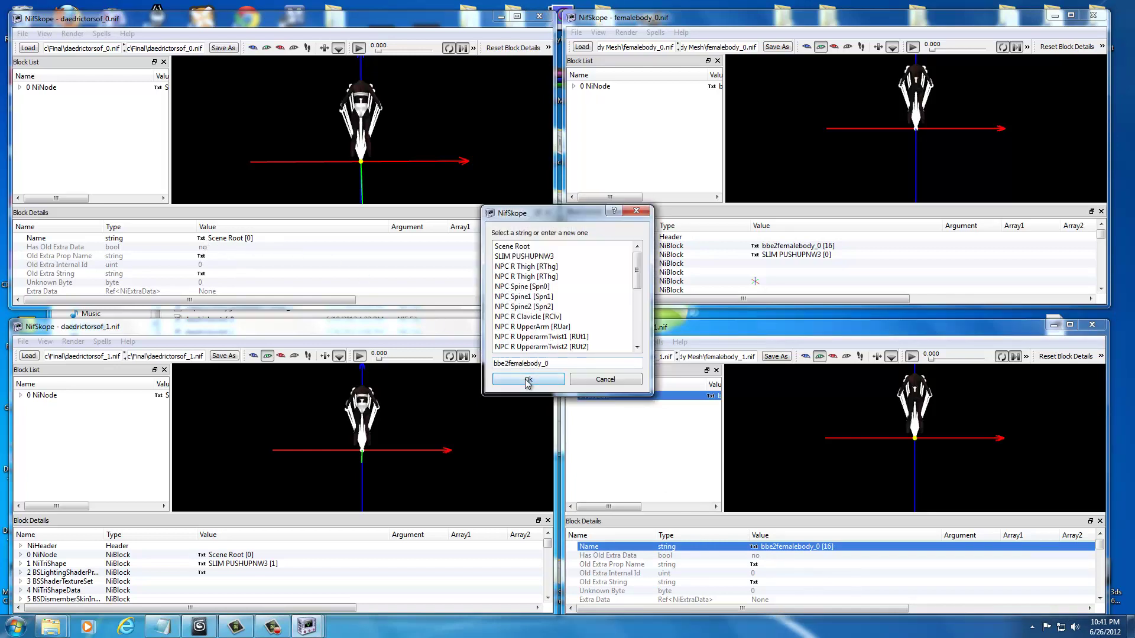
left_click(528, 379)
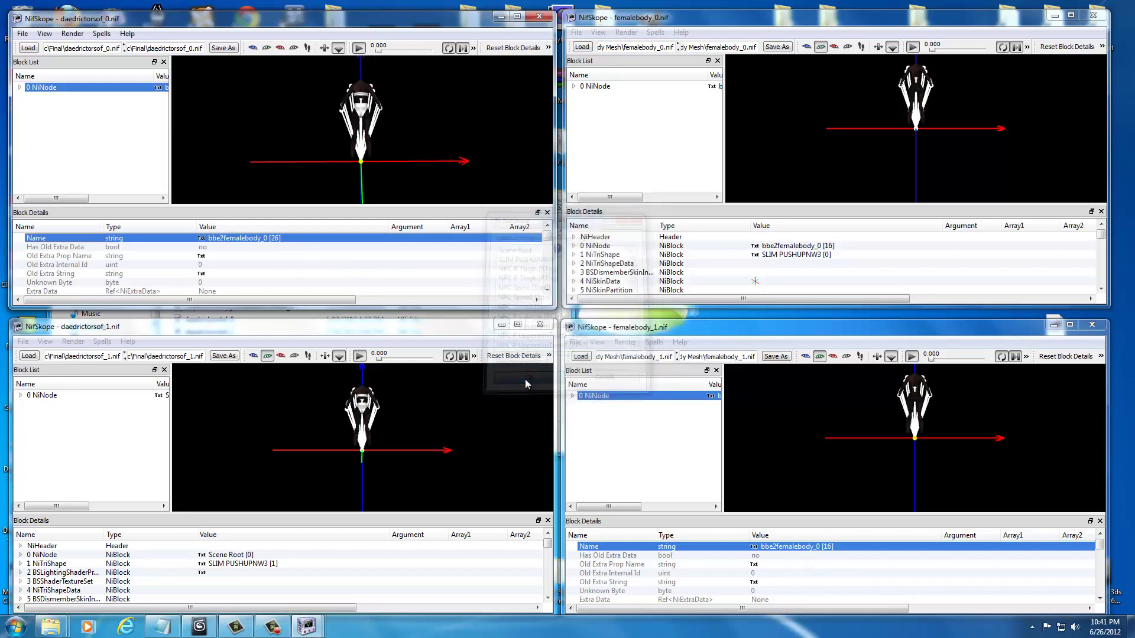
Rename the root NiNode of daedrictorsof_1 to bbe2femalebody_0.
left_click(44, 396)
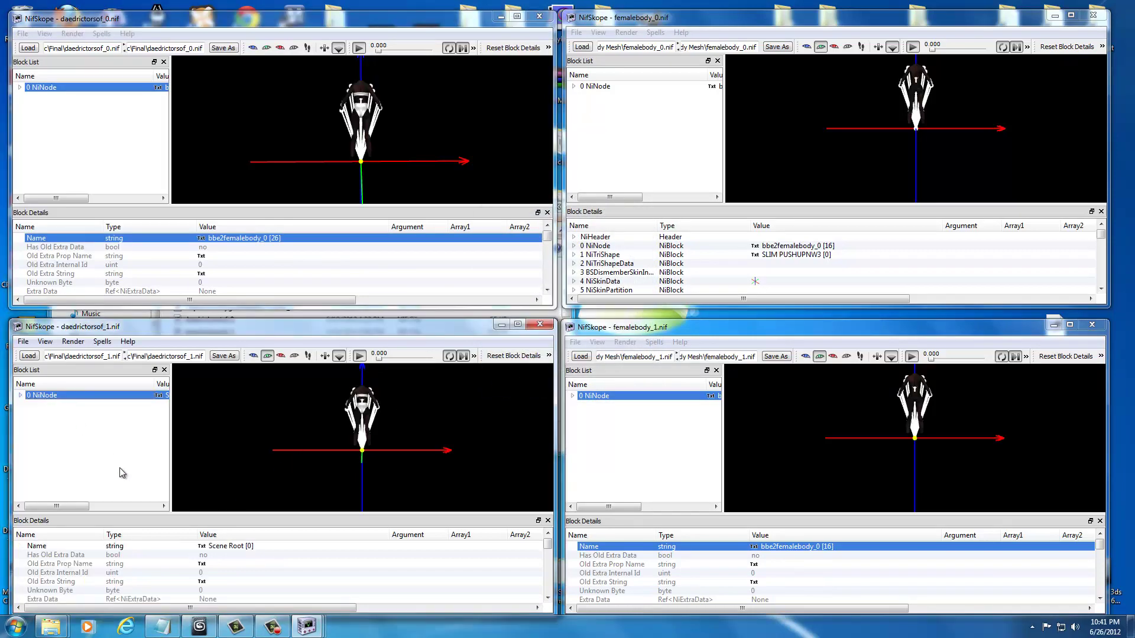
double_click(203, 547)
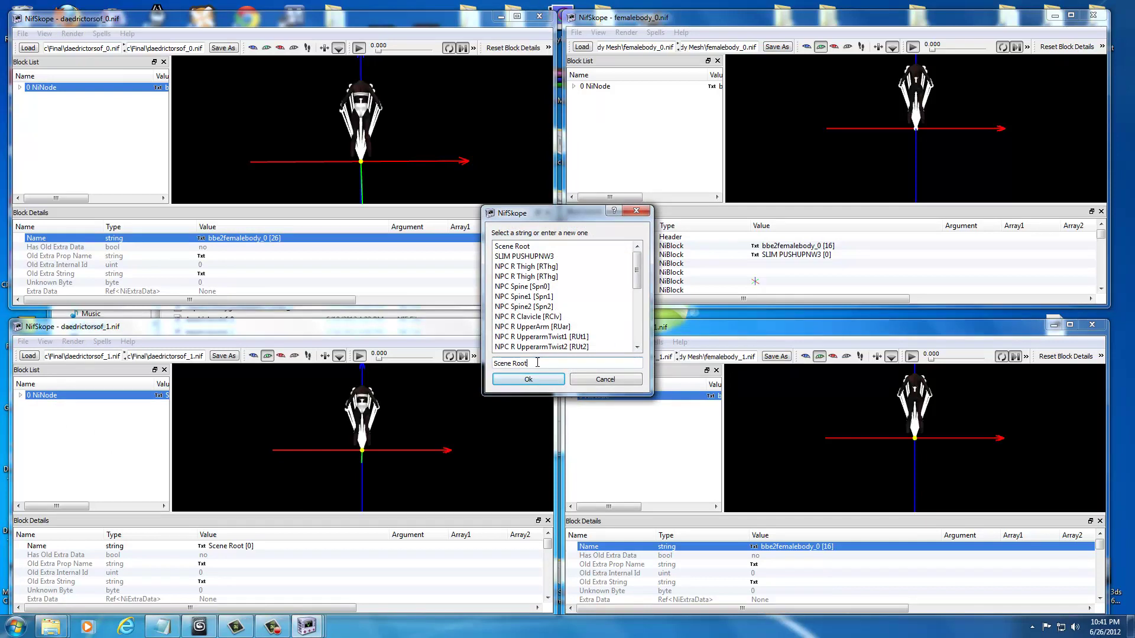
triple_click(537, 363)
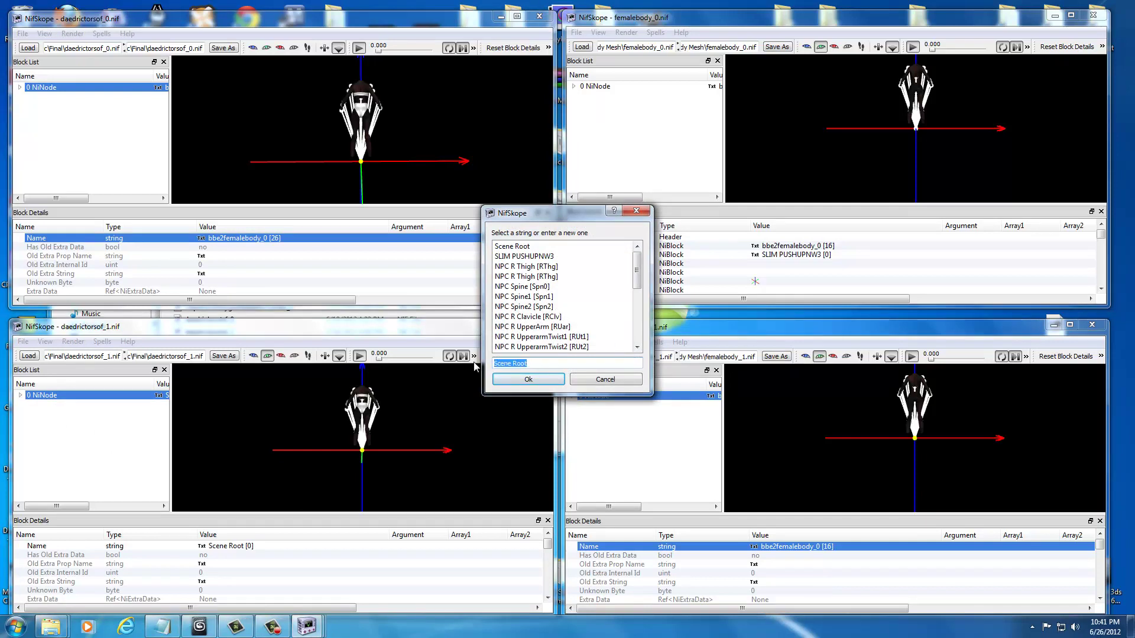
key("ctrl+v")
left_click(539, 383)
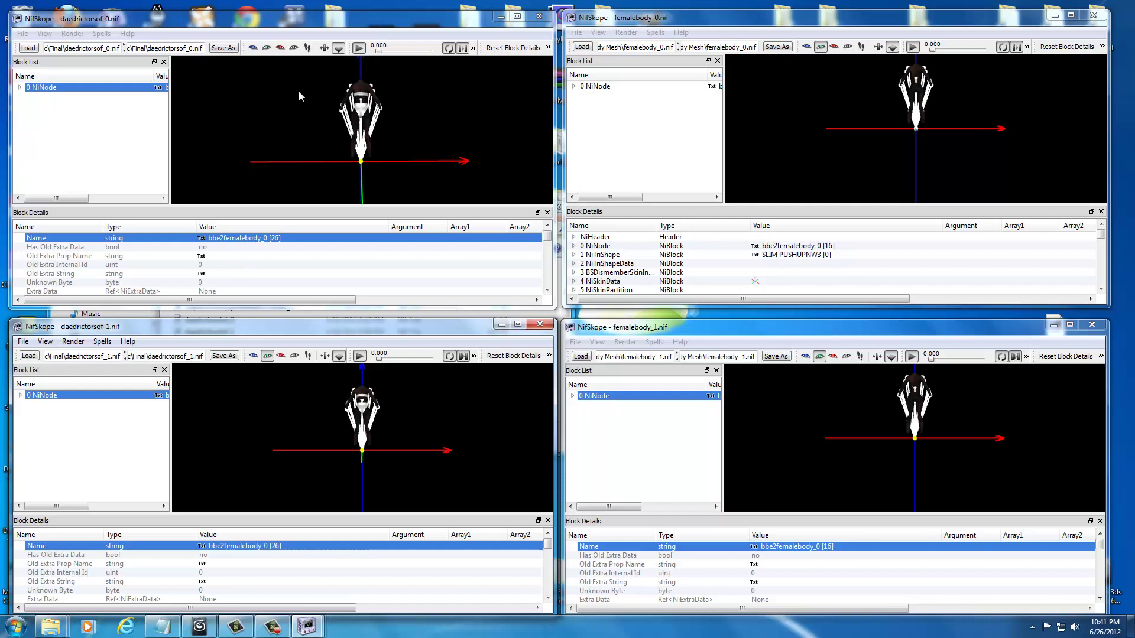
Inspect both armor torsos up close and check which meshes the 1 and 8 NiTriShape blocks of daedrictorsof_0 highlight.
left_click(261, 111)
scroll(258, 160, "up", 5)
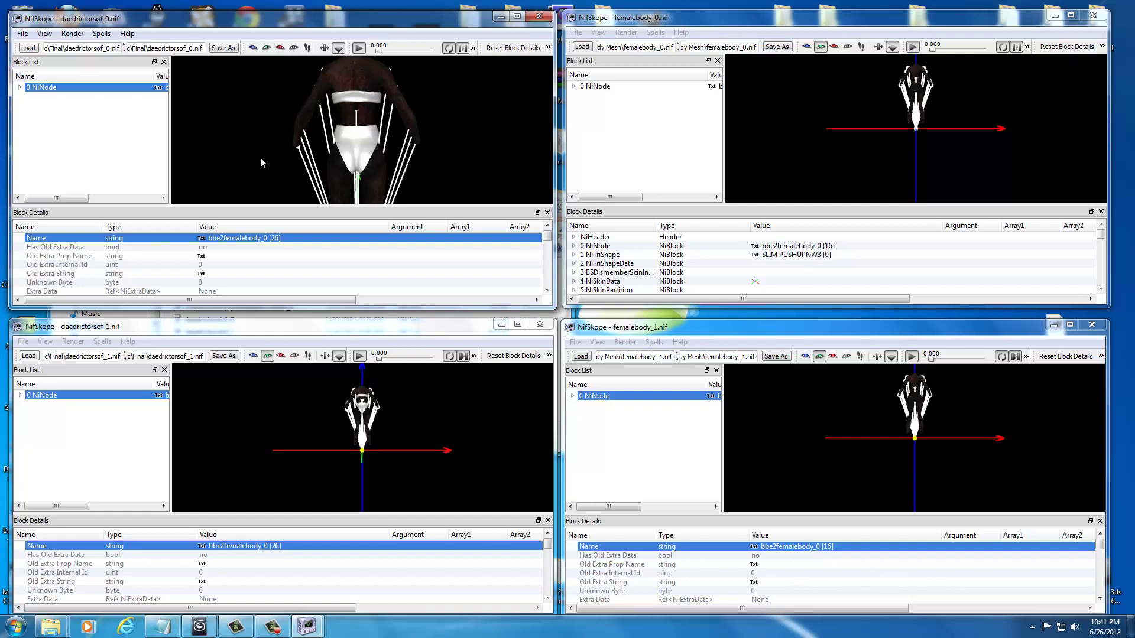
left_click(267, 417)
scroll(272, 428, "up", 6)
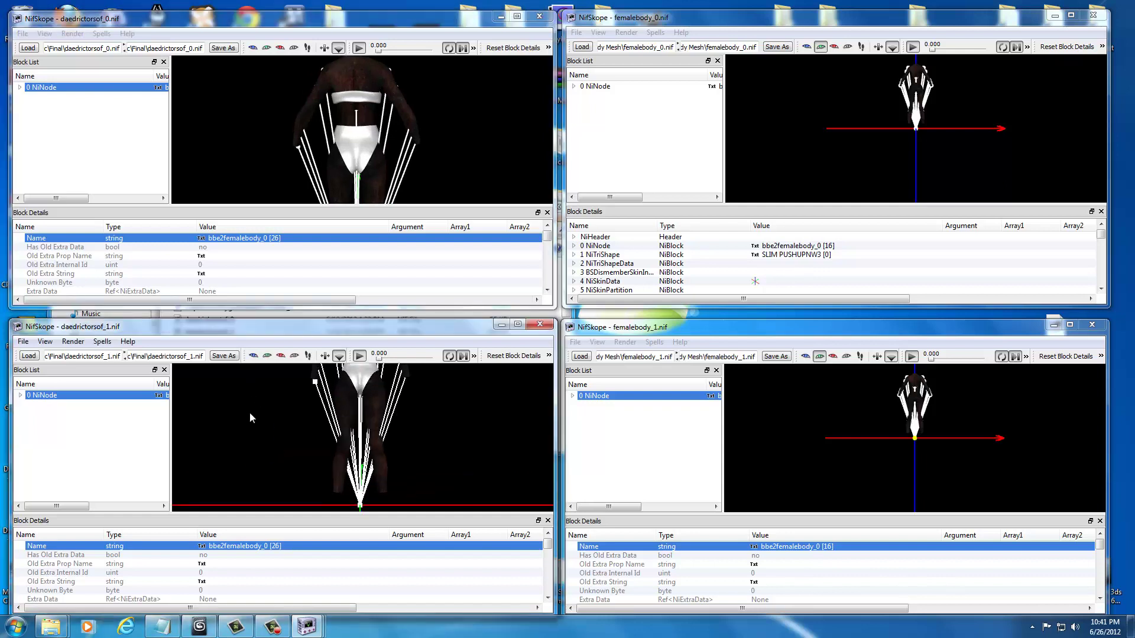
left_click_drag(249, 416, 267, 439)
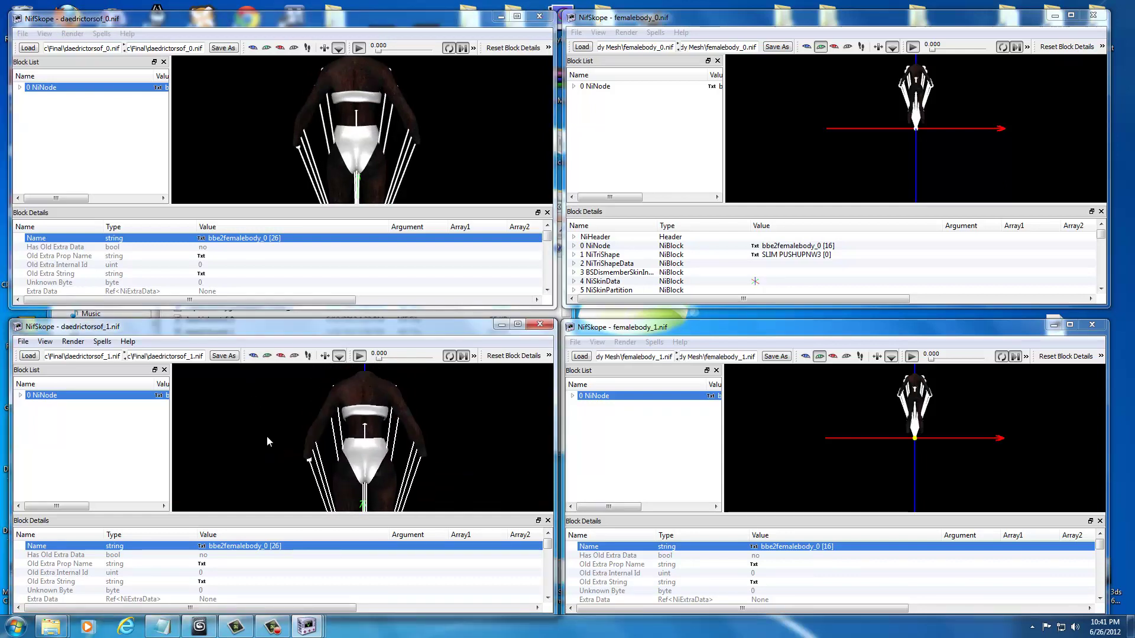
left_click(20, 87)
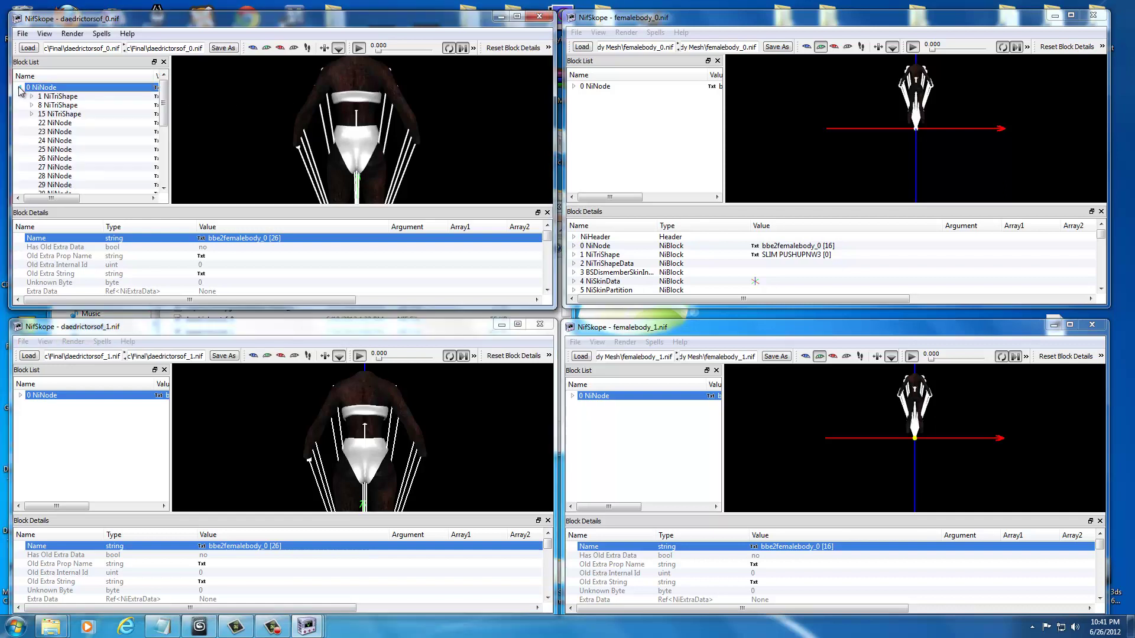
left_click(48, 96)
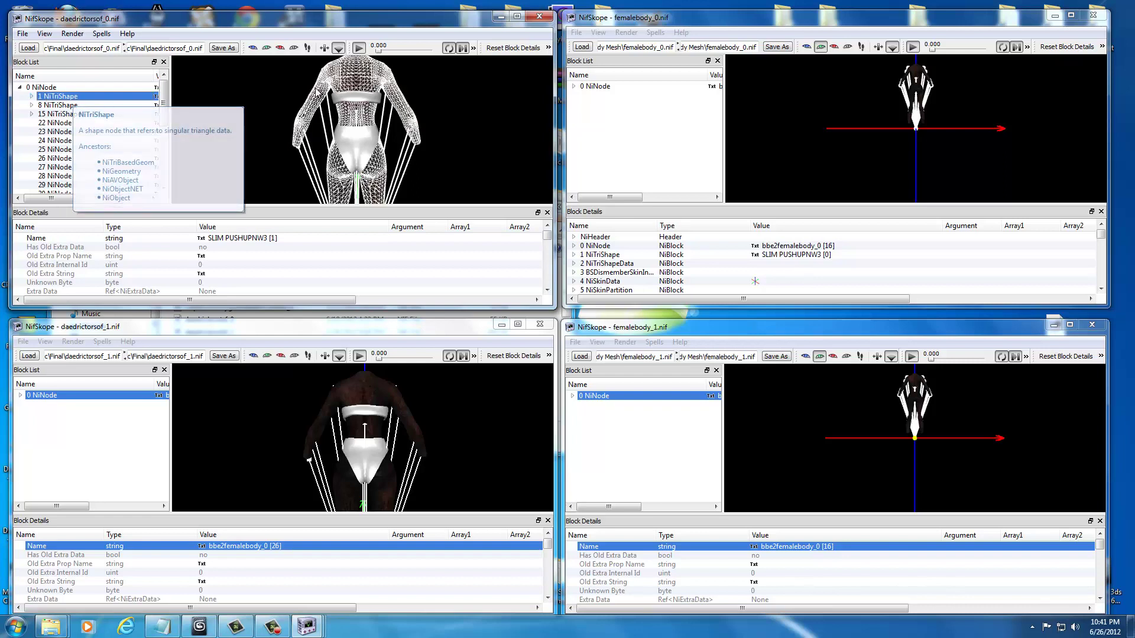
left_click(60, 105)
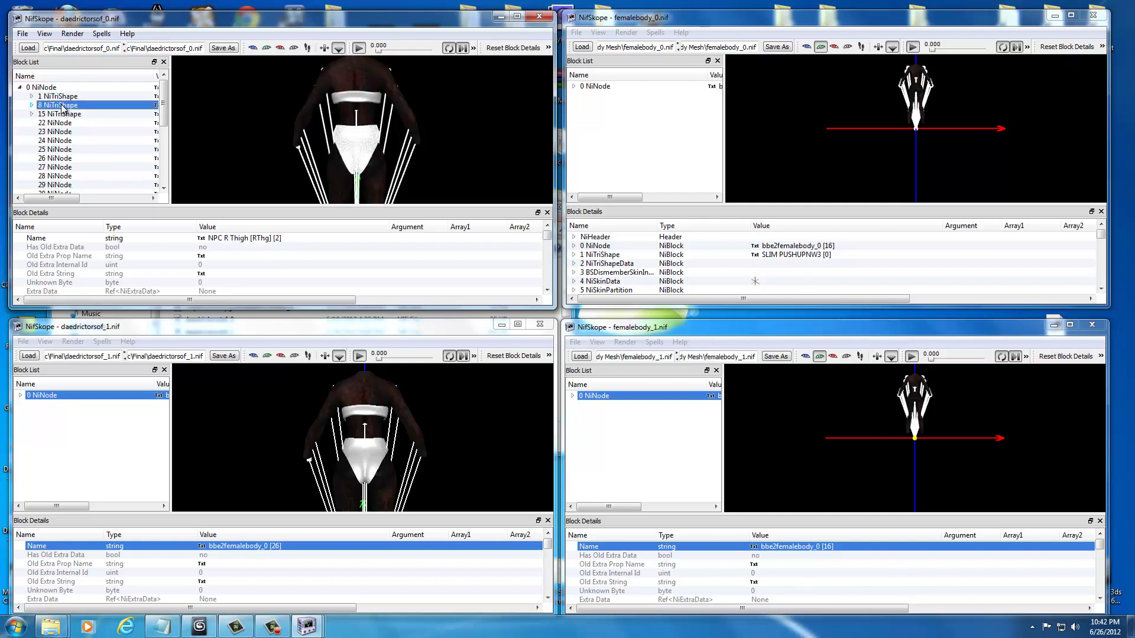
Expand the root node of femalebody_0, select its 30 NiTriShape block, and compare both base bodies up close with the 8 NiTriShape of daedrictorsof_0.
left_click(610, 107)
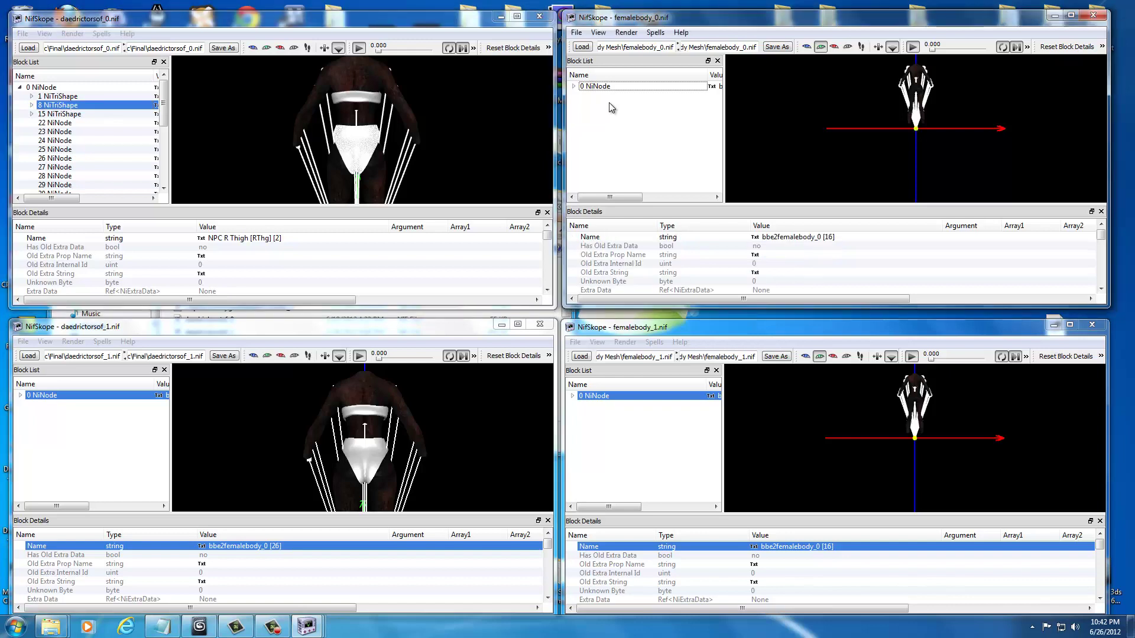
left_click(598, 87)
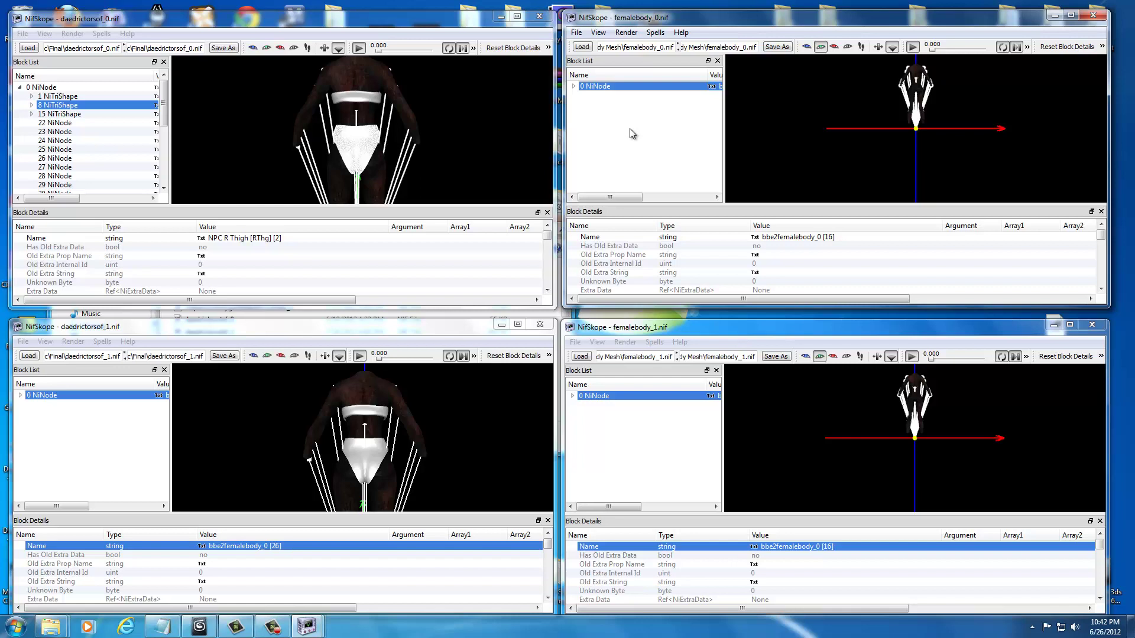
key("asterisk")
key("End")
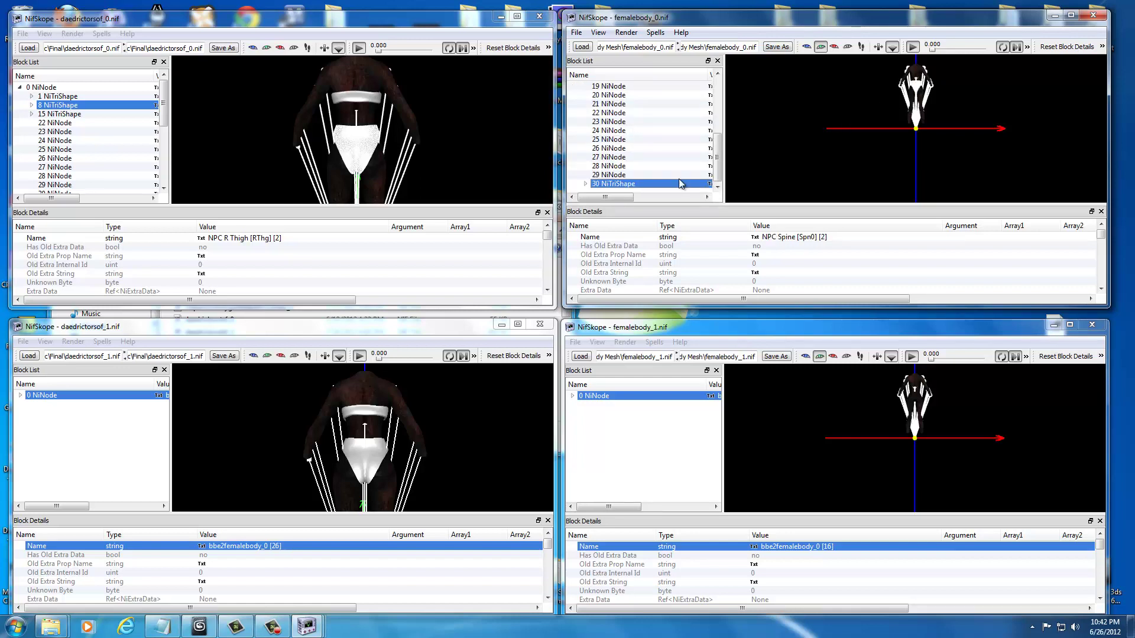
mouse_move(822, 123)
left_mouse_down()
mouse_move(849, 150)
mouse_move(842, 170)
mouse_move(825, 98)
mouse_move(843, 158)
mouse_move(822, 144)
left_mouse_up()
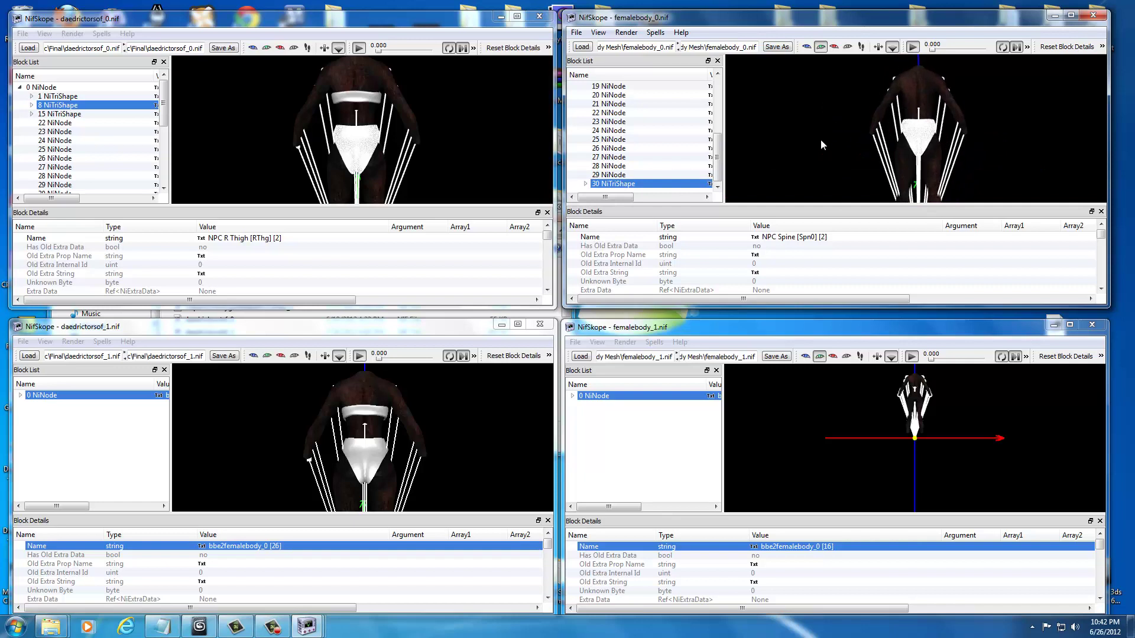
left_click_drag(851, 411, 832, 452)
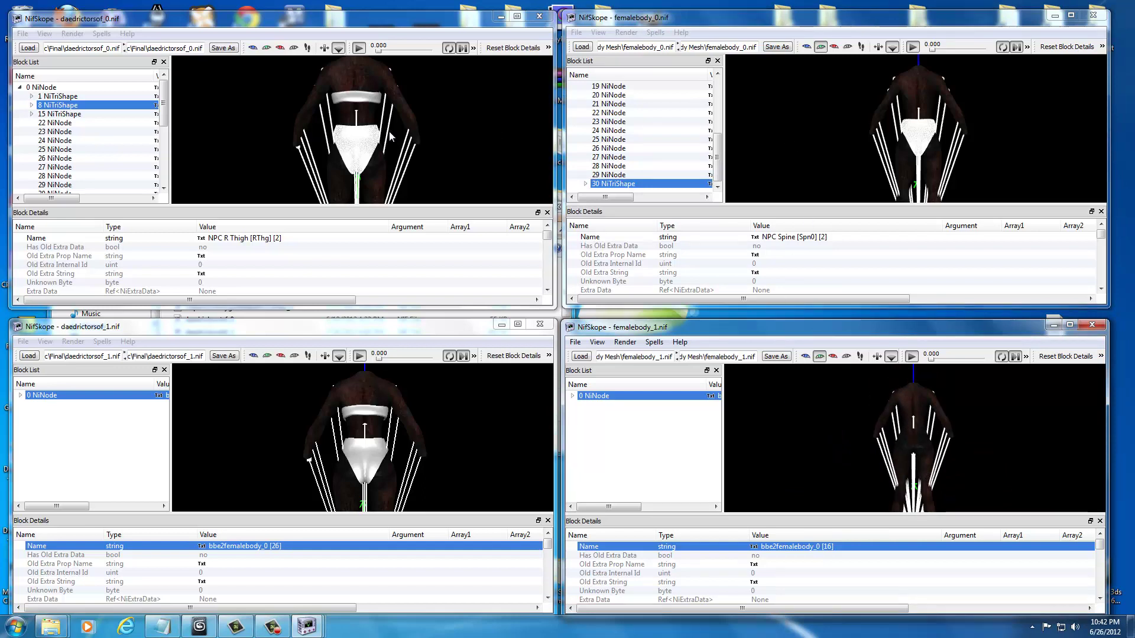
left_click(52, 106)
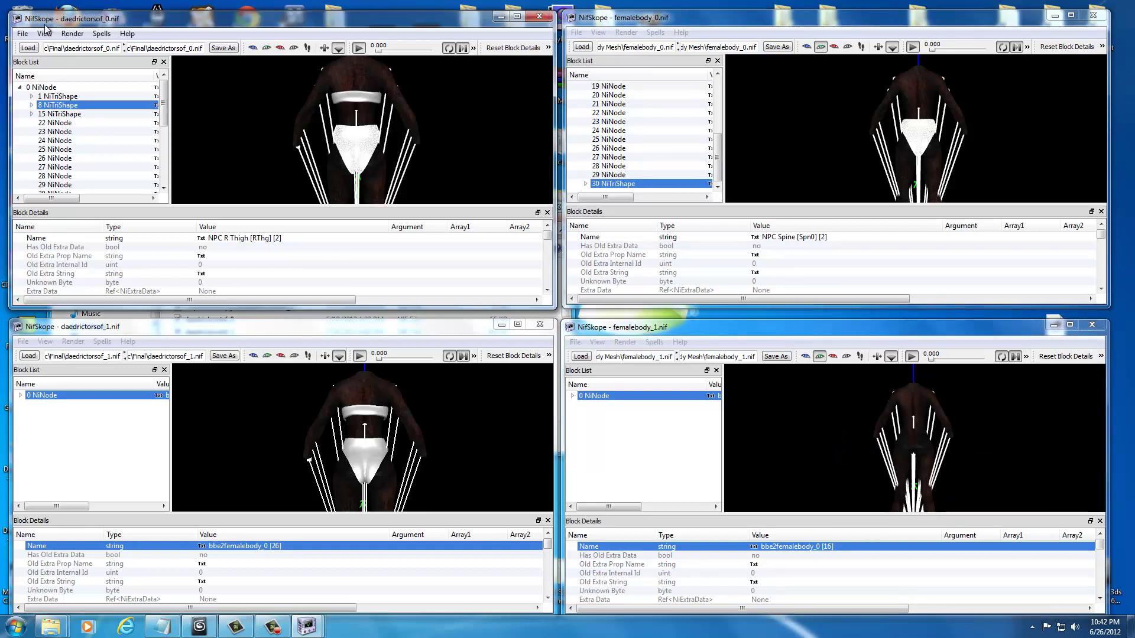
Copy the 15 NiTriShape branch from daedrictorsof_0 and paste it onto the root NiNode of femalebody_0.
left_click(52, 116)
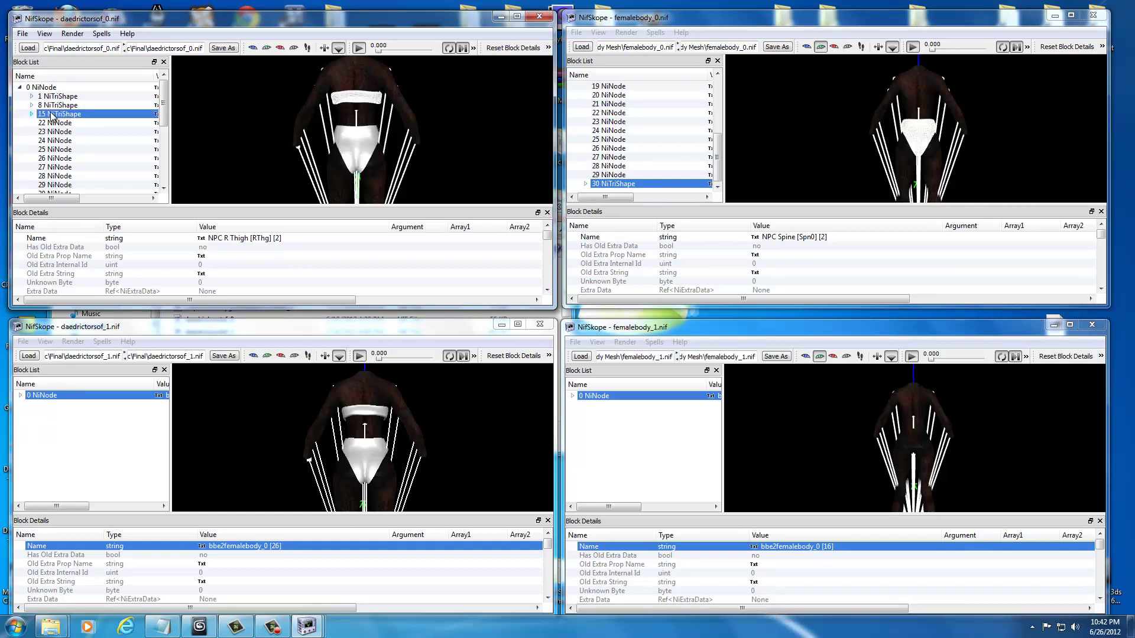
left_click(55, 106)
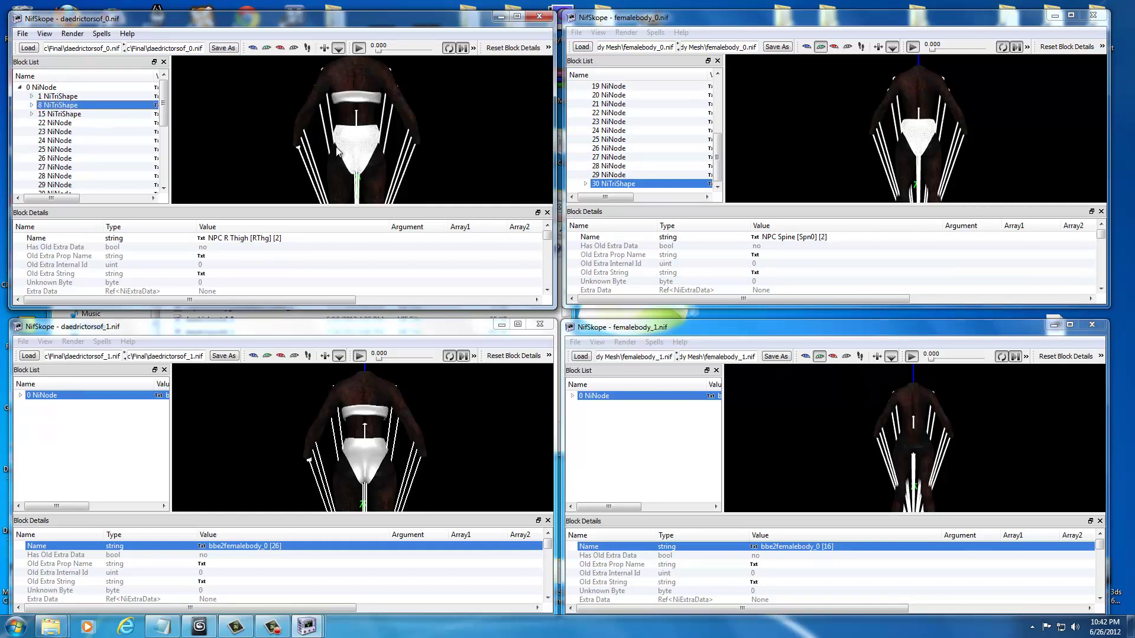
left_click(59, 115)
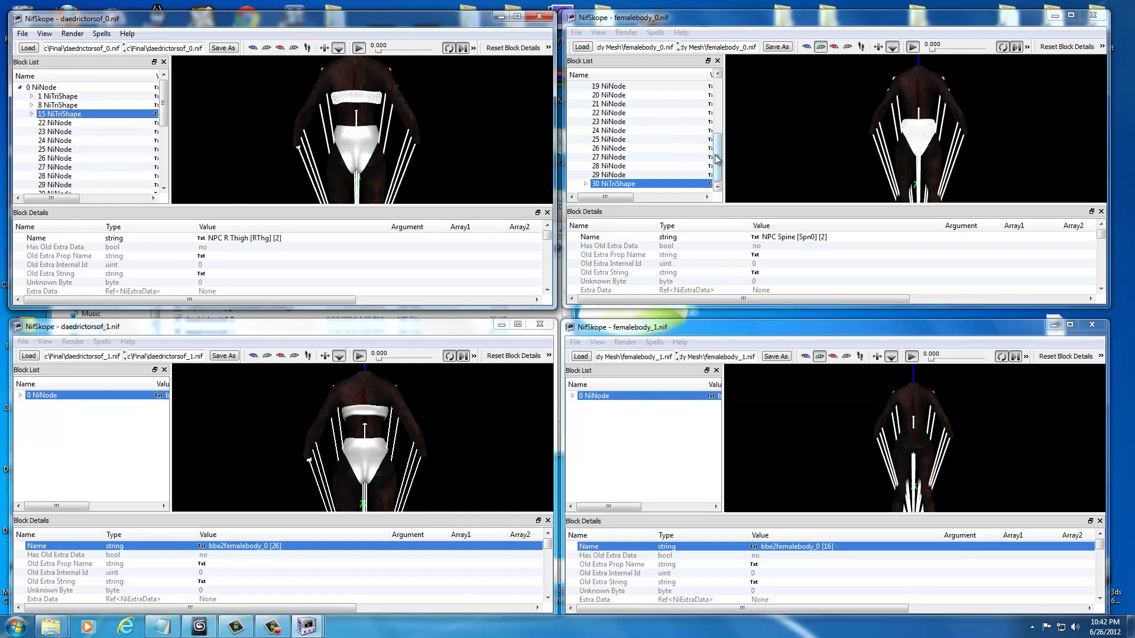
left_click_drag(717, 160, 717, 95)
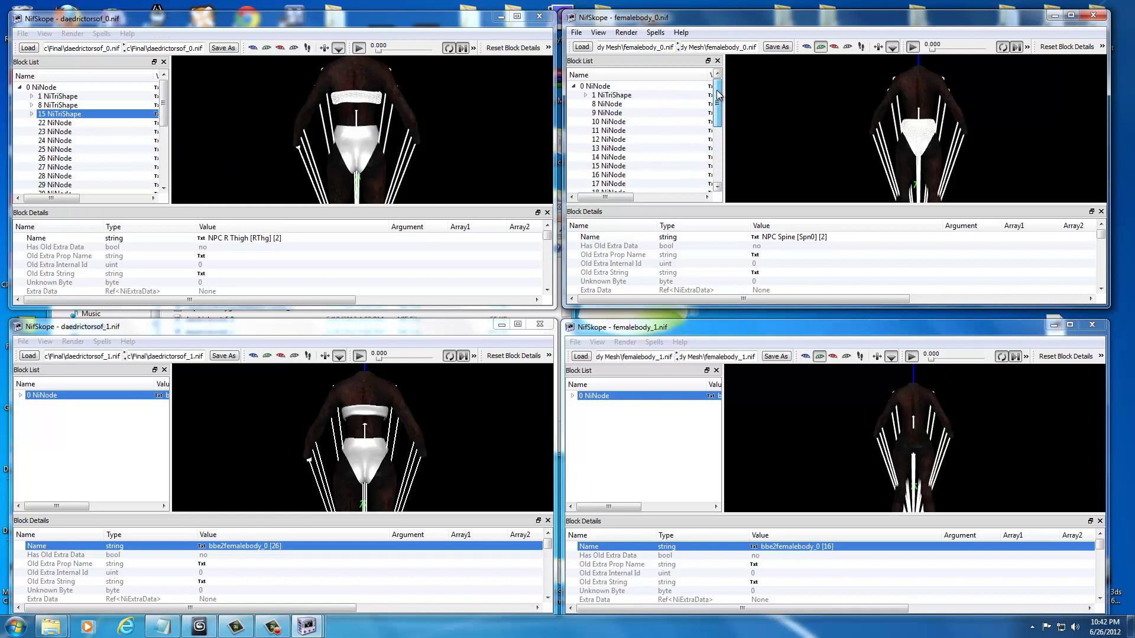
left_click(599, 89)
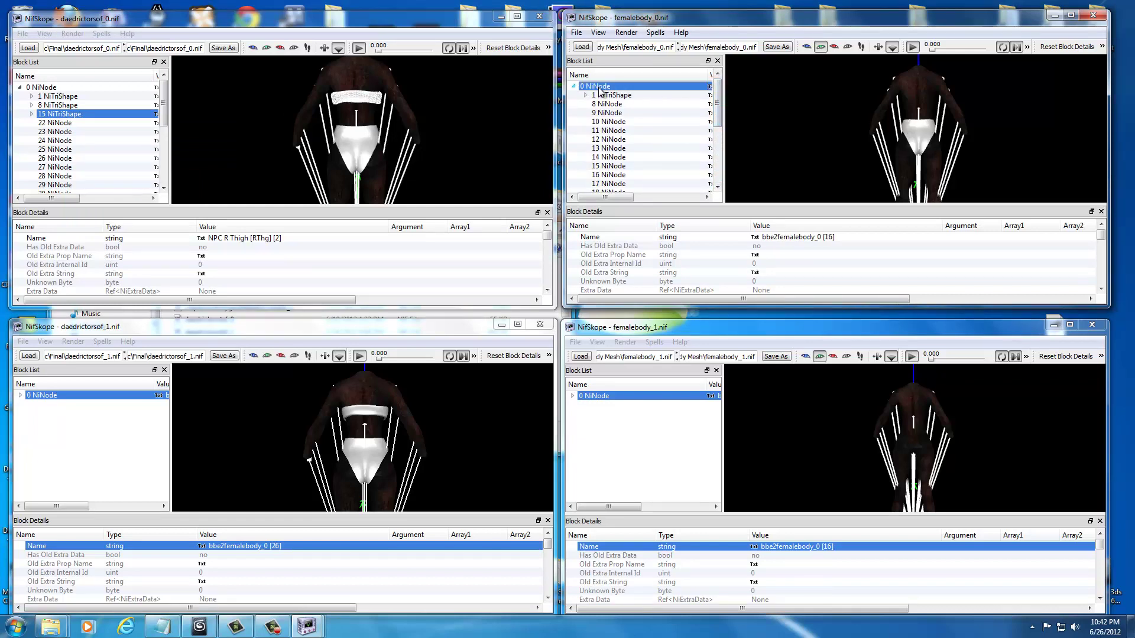
key("End")
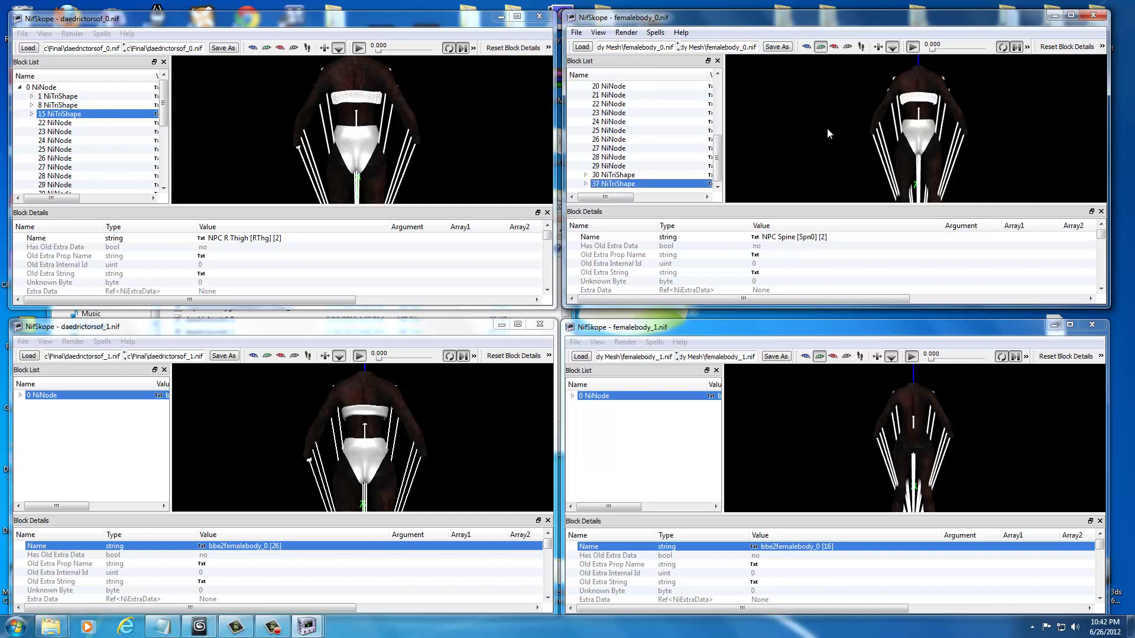
mouse_move(828, 129)
left_mouse_down()
mouse_move(676, 172)
mouse_move(733, 178)
mouse_move(818, 162)
mouse_move(838, 145)
left_mouse_up()
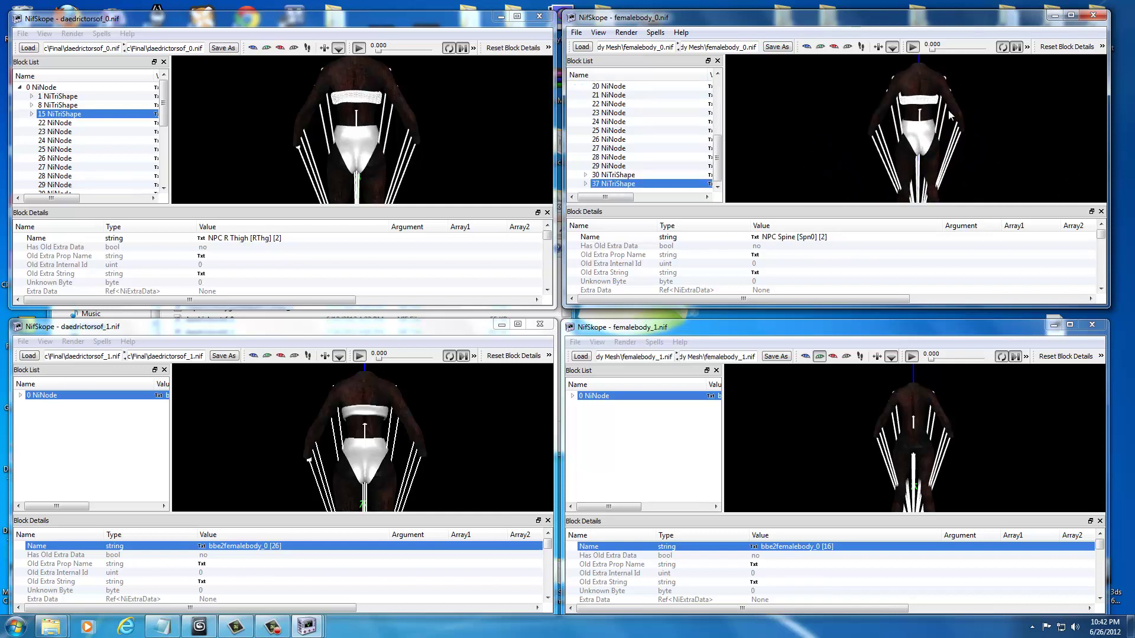
Expand the root node of daedrictorsof_1, copy its 8 NiTriShape branch, and paste it onto the root NiNode of femalebody_1.
left_click(233, 442)
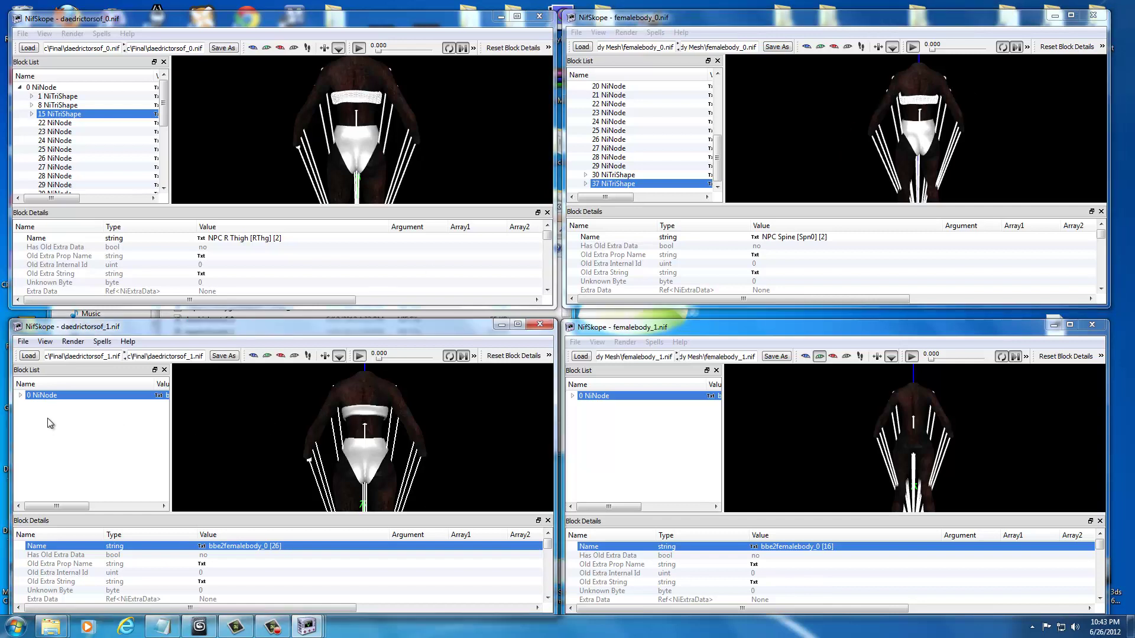
left_click(20, 395)
left_click(57, 405)
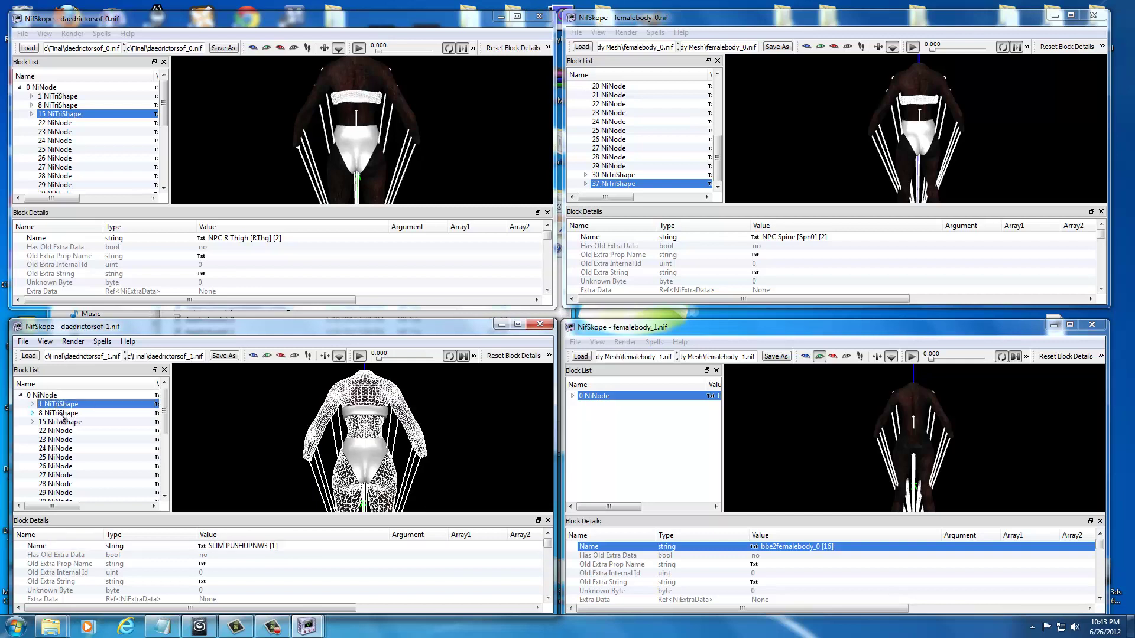
left_click(61, 414)
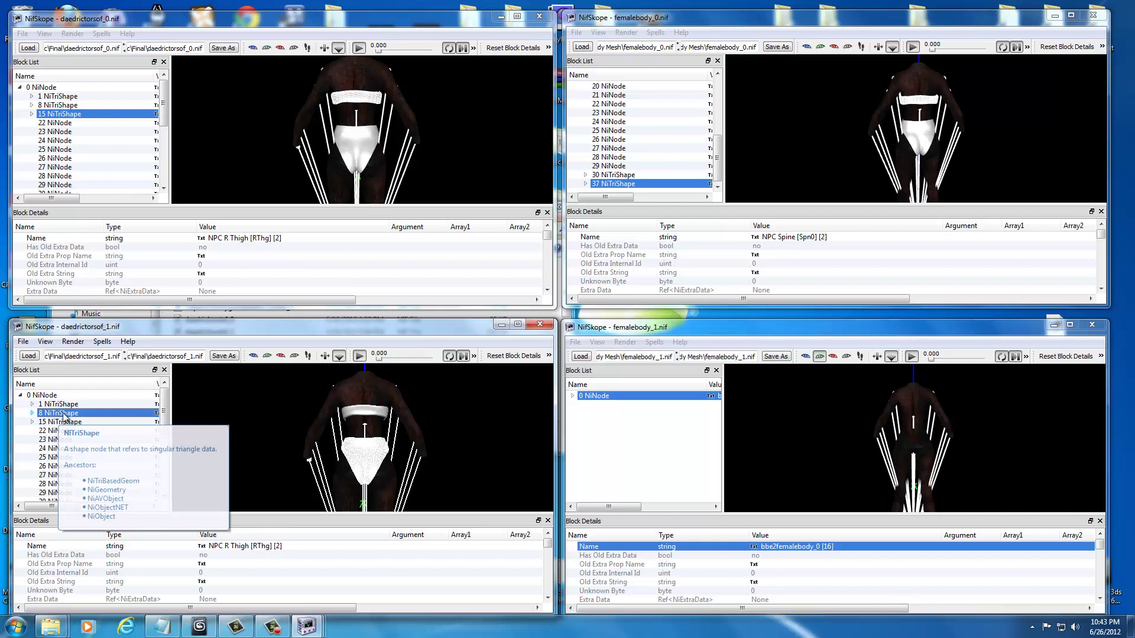
left_click(630, 416)
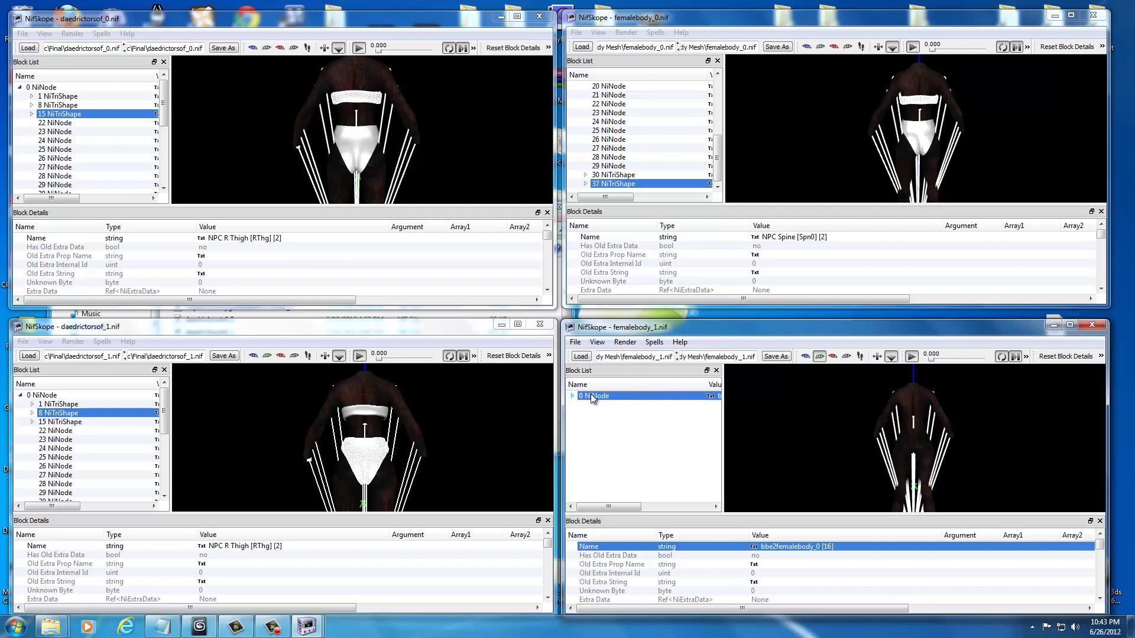
key("ctrl+v")
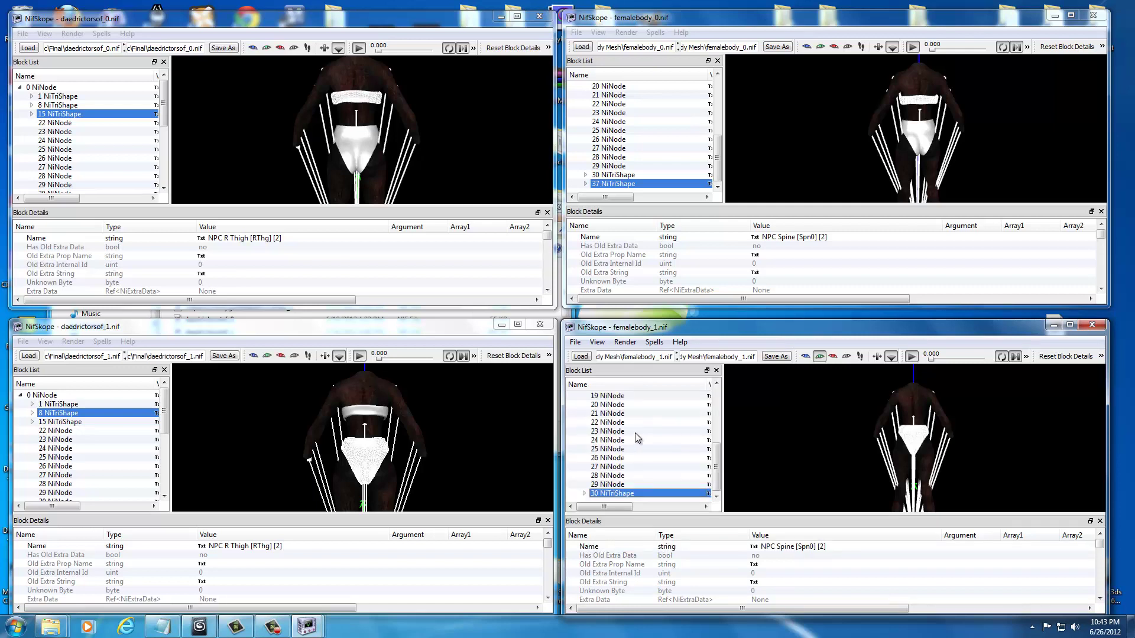
Copy the 15 NiTriShape branch from daedrictorsof_1 and paste it onto the root NiNode of femalebody_1.
left_click(55, 422)
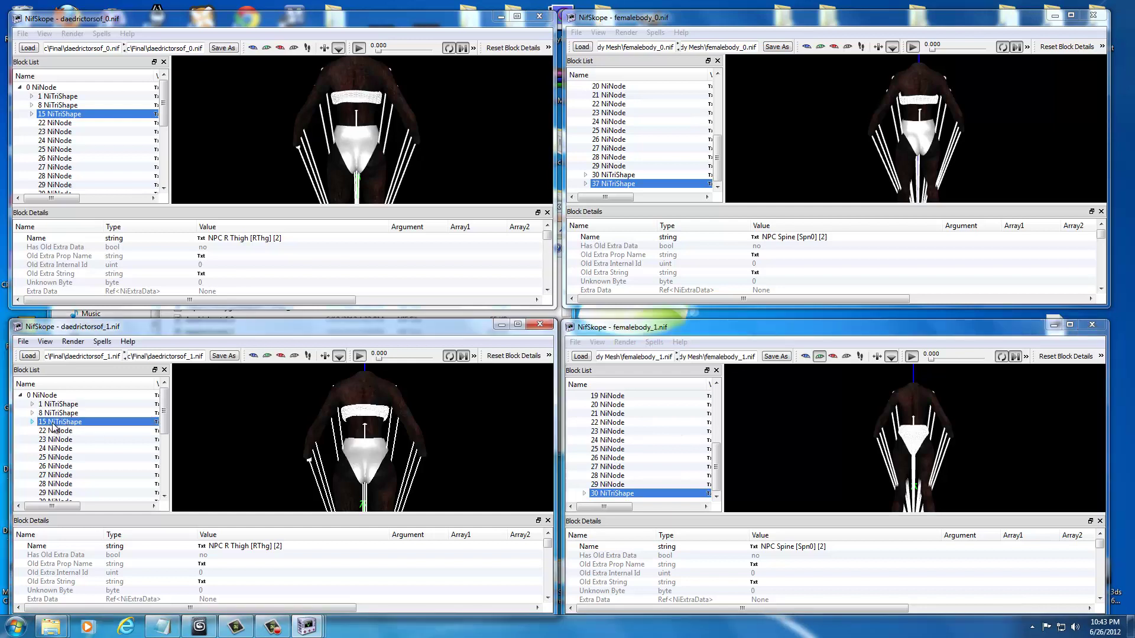
key("Up")
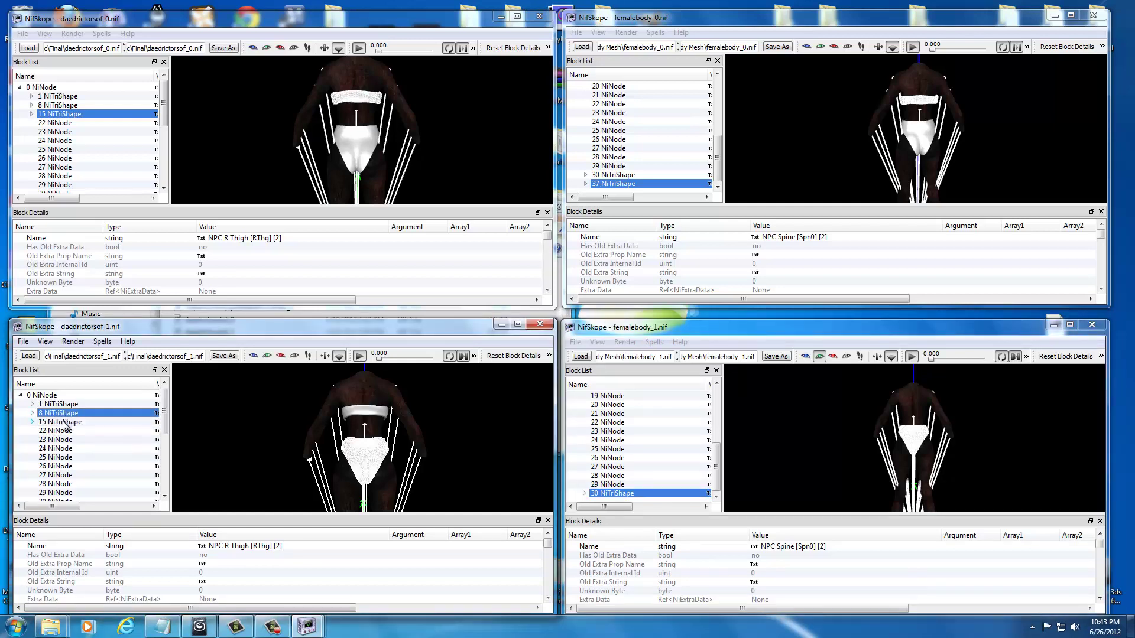
key("Down")
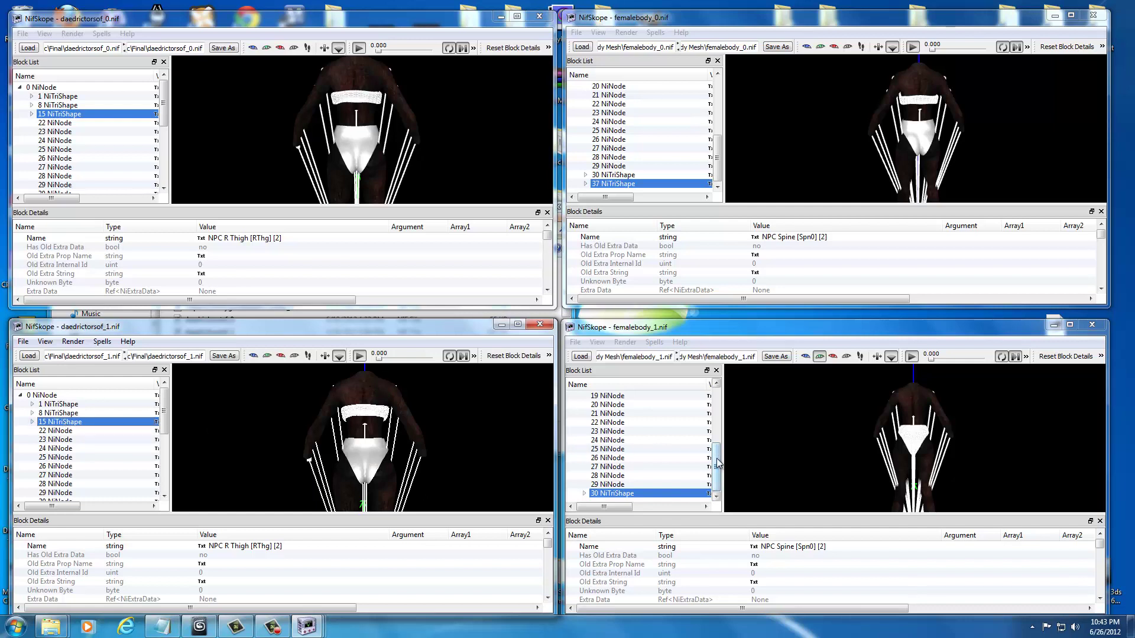
left_click_drag(717, 466, 716, 405)
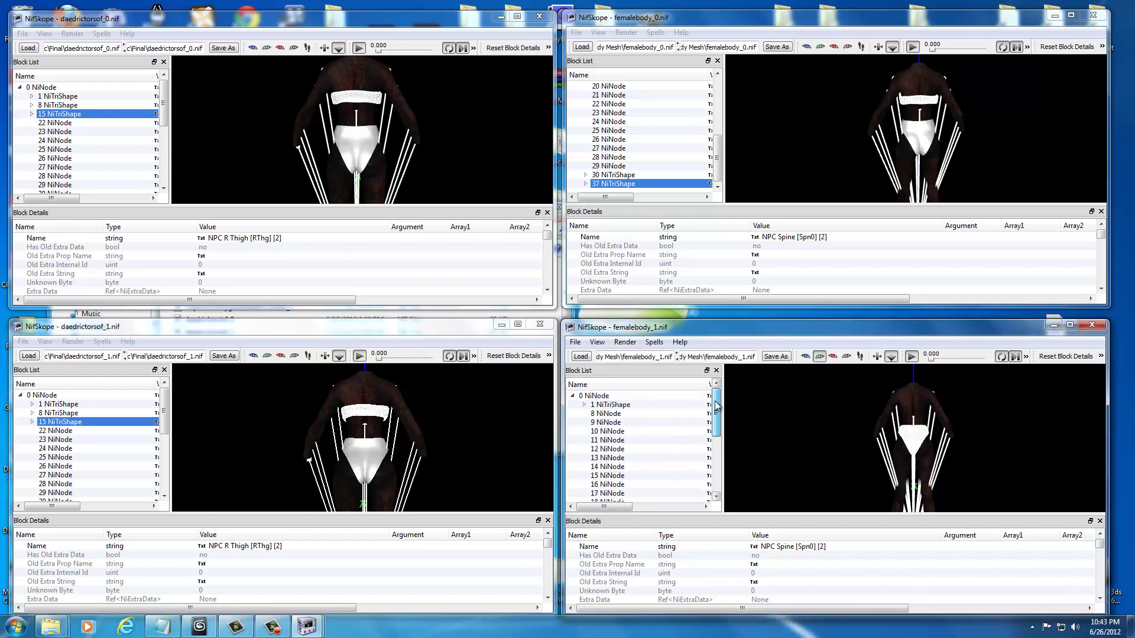
left_click(602, 397)
mouse_move(619, 400)
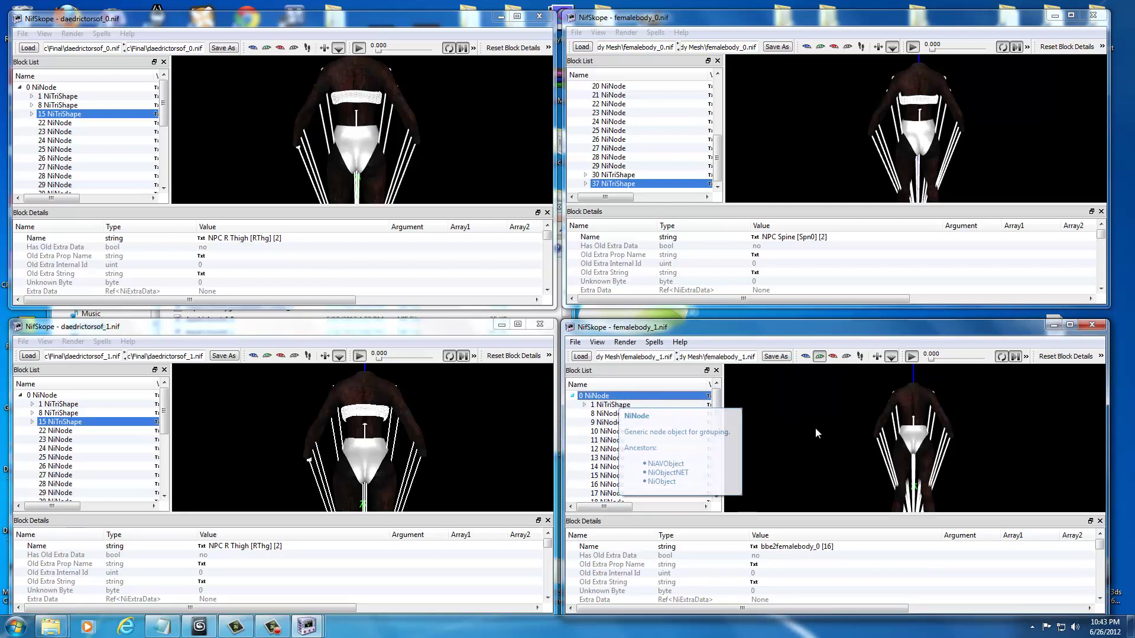
left_click(840, 417)
left_click_drag(840, 417, 809, 408)
left_click_drag(861, 129, 963, 145)
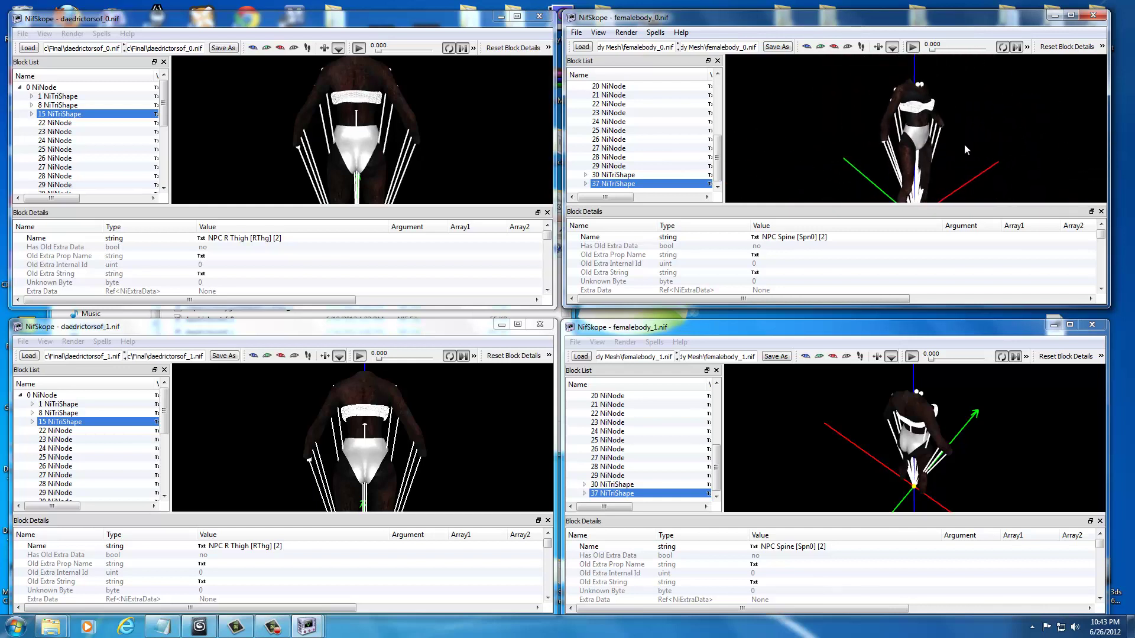
Close the daedrictorsof_1 and daedrictorsof_0 windows and check the pasted bottom and top meshes on femalebody_0.
left_click(540, 324)
left_click(540, 17)
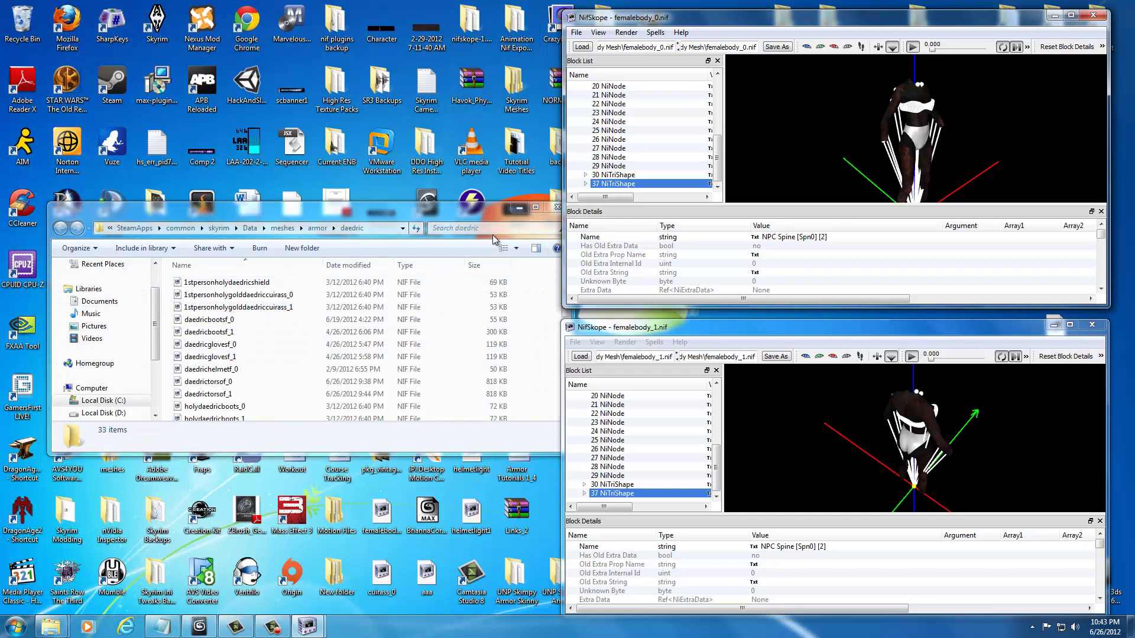
left_click_drag(836, 140, 906, 114)
left_click(908, 142)
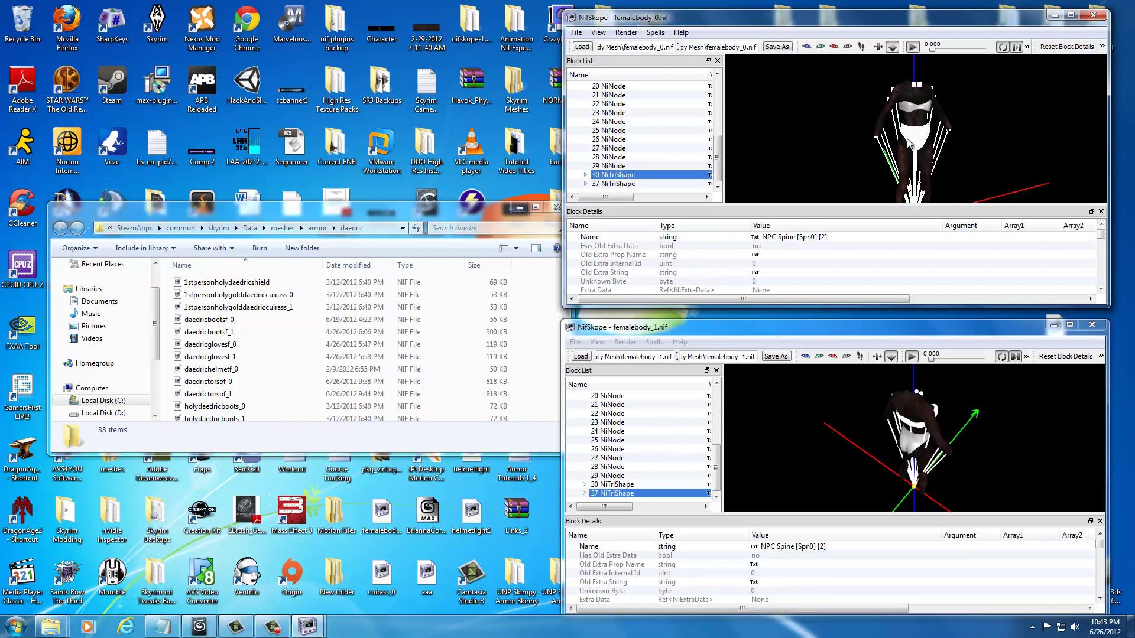
left_click(905, 111)
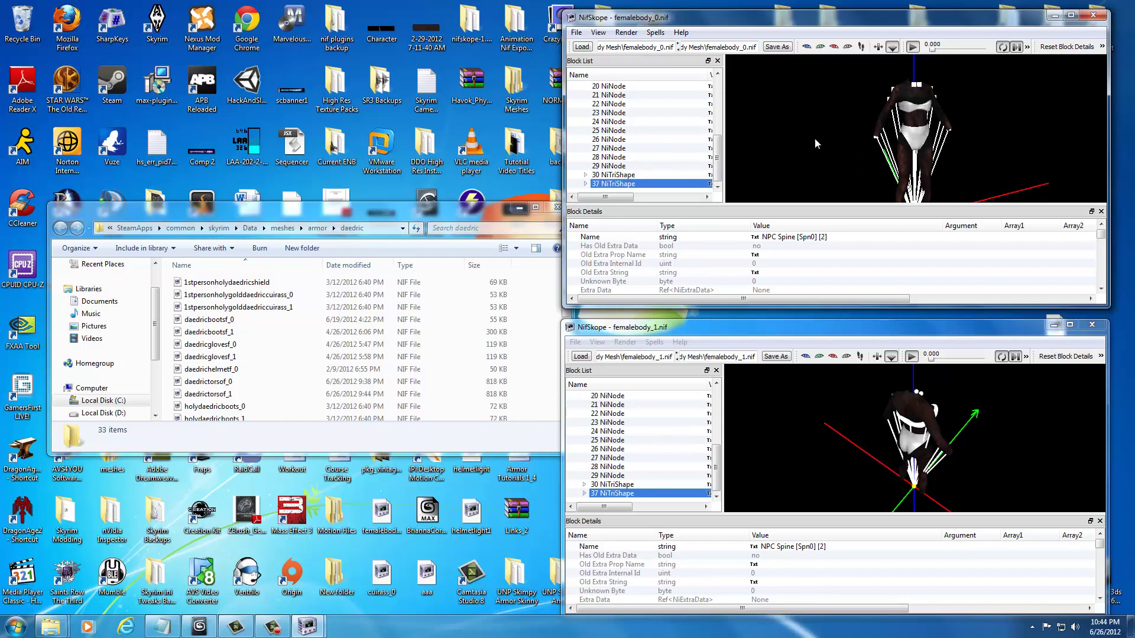
left_click_drag(815, 138, 846, 133)
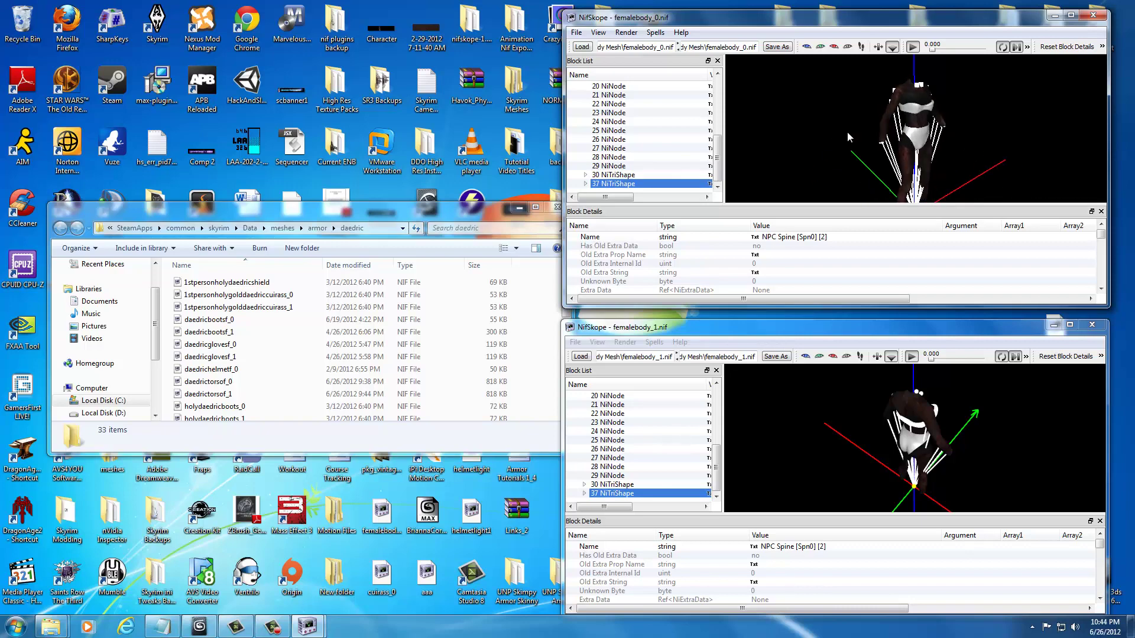
left_click(832, 427)
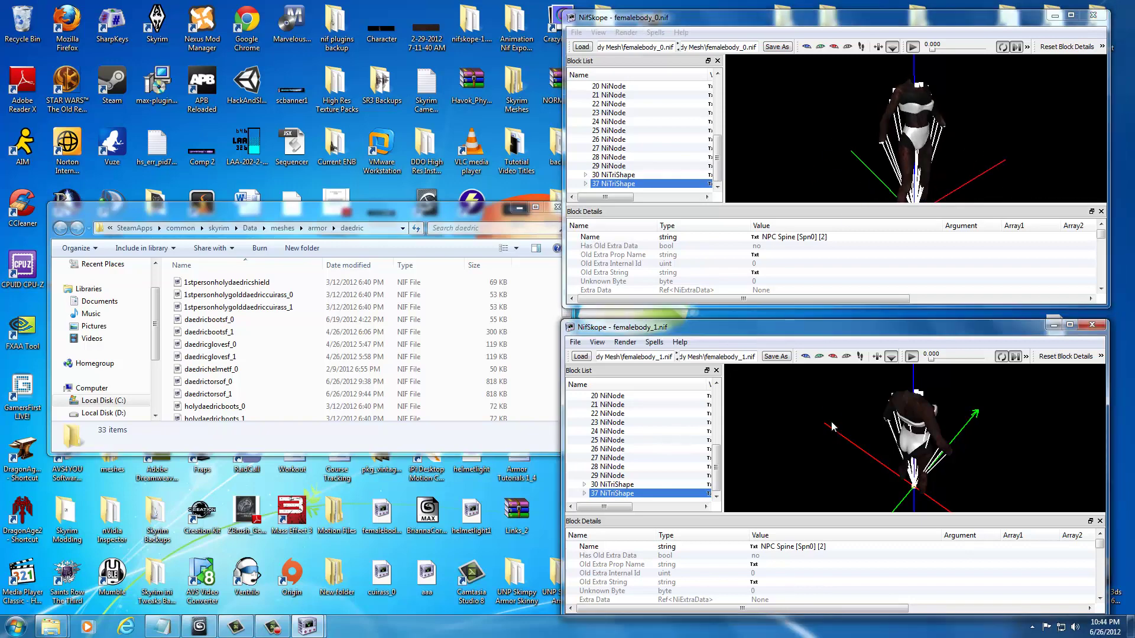
Minimize femalebody_0, open daedrictorsof_0 from UNP Custom Armors\data\meshes\armor\daedric\Test1, and close the folder window.
left_click(1055, 15)
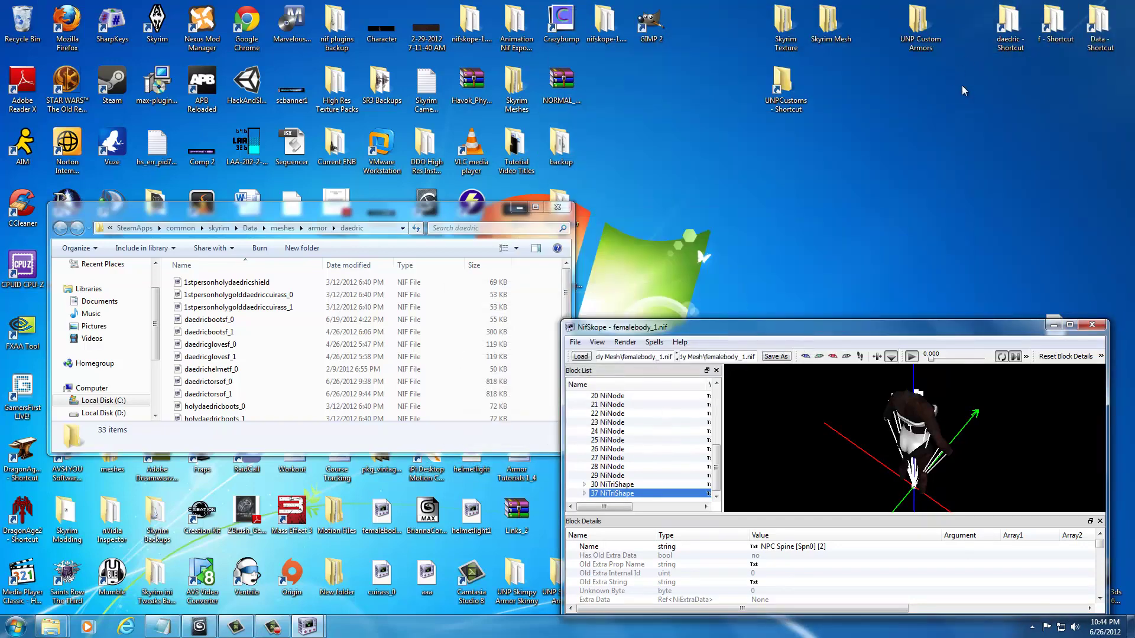
double_click(918, 29)
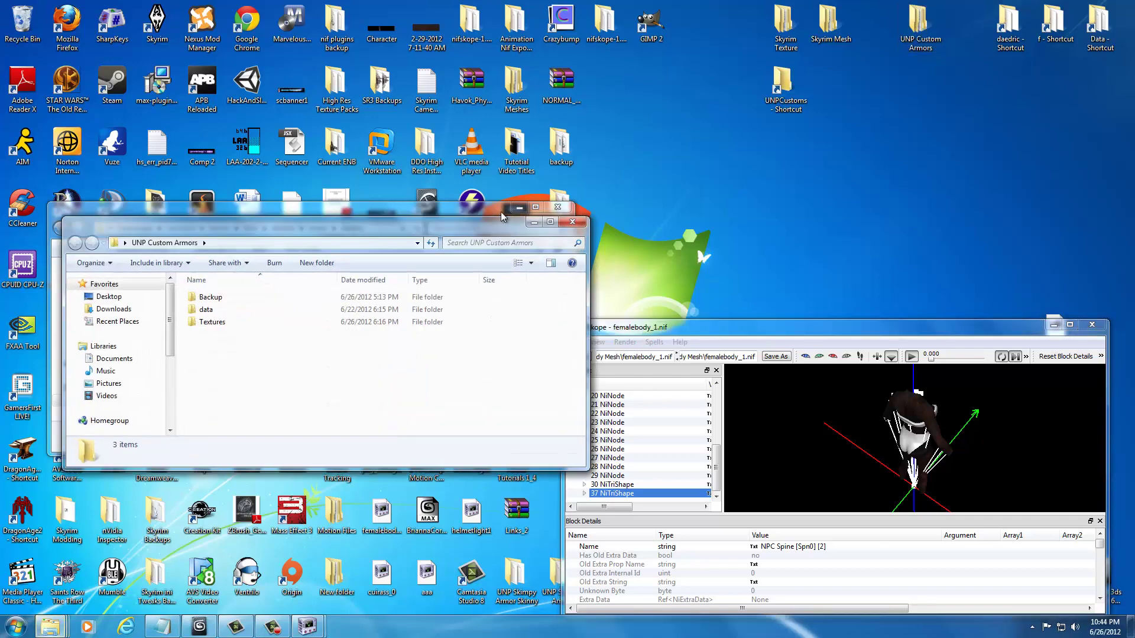
double_click(216, 312)
double_click(217, 298)
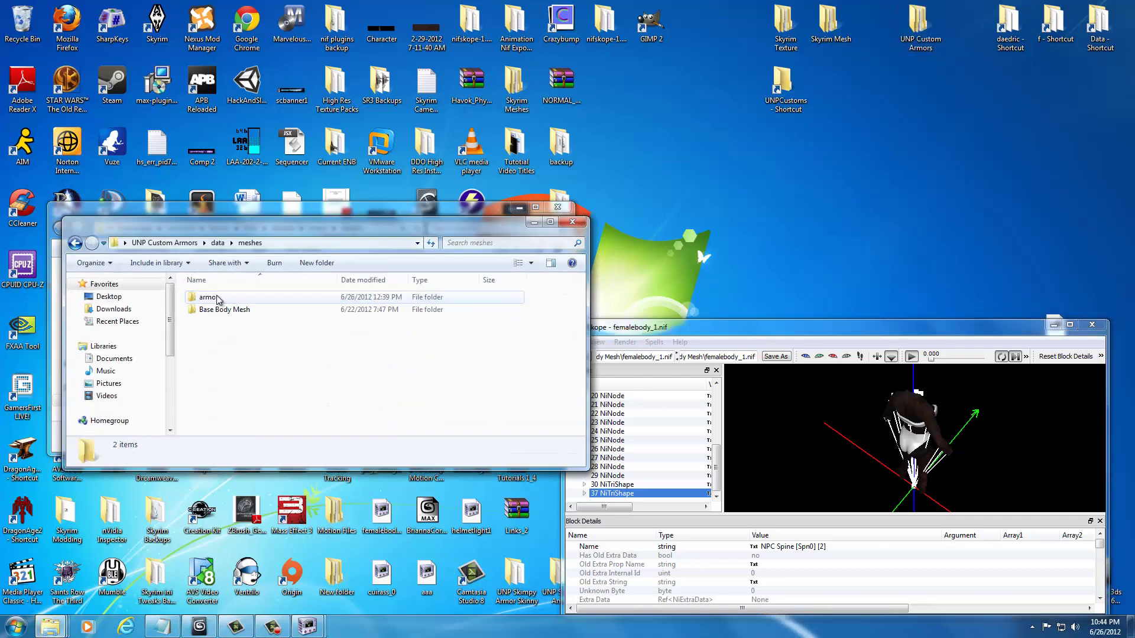
double_click(218, 299)
double_click(226, 300)
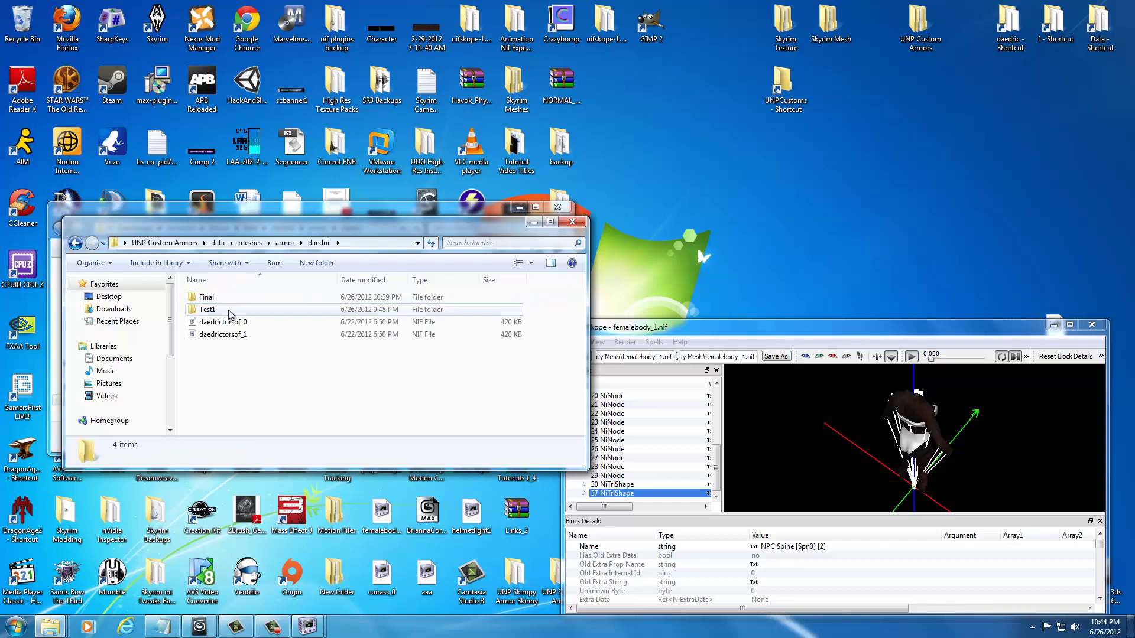
double_click(230, 310)
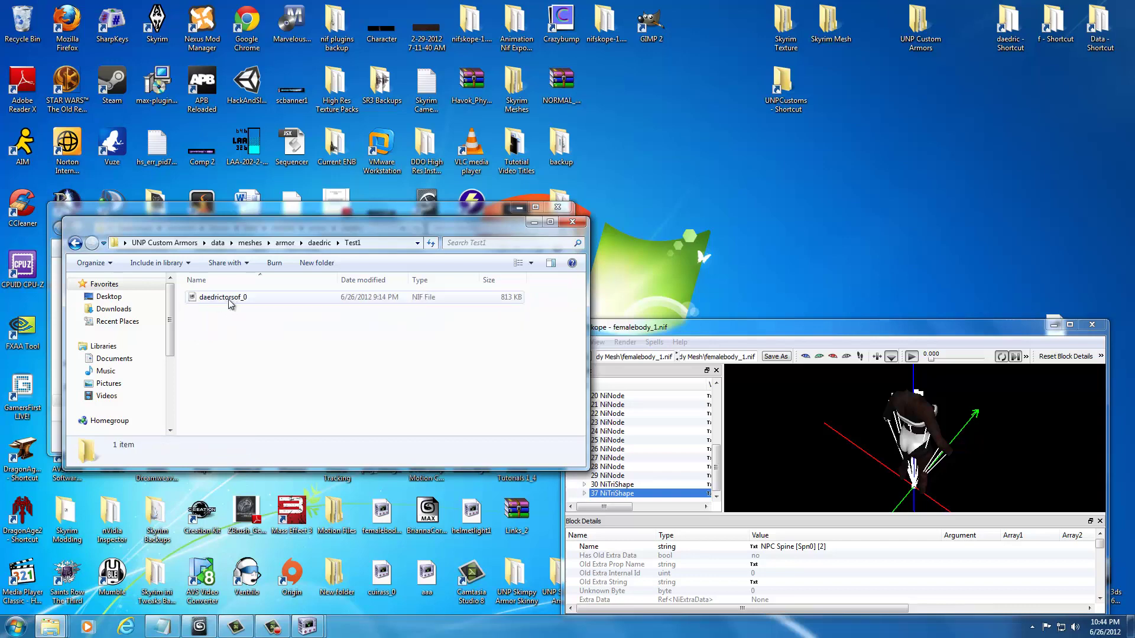
double_click(230, 297)
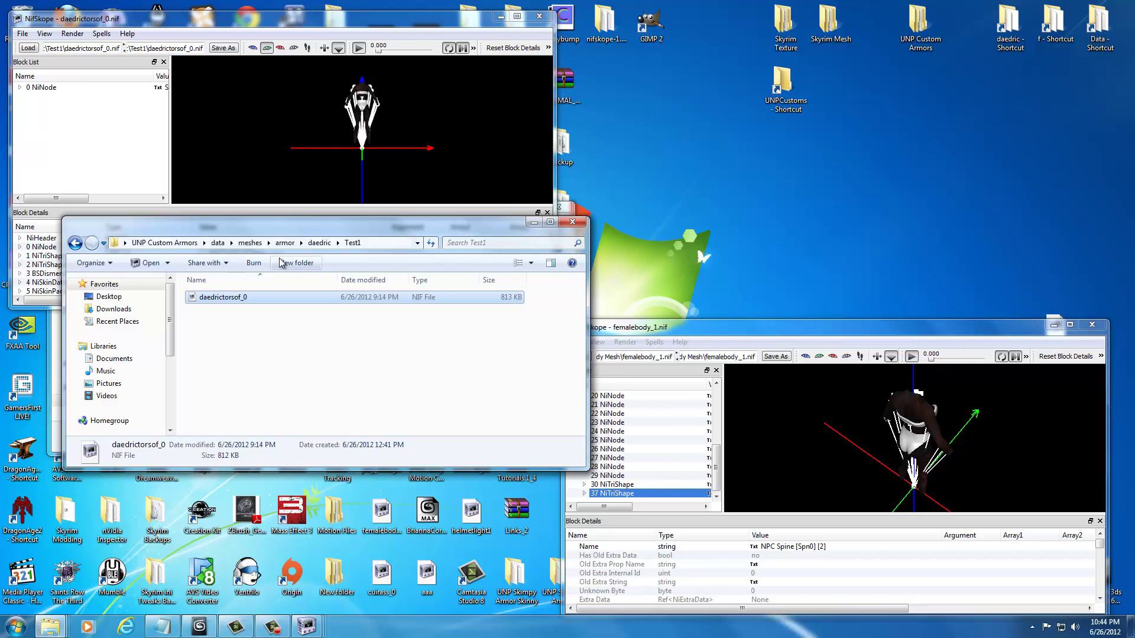
left_click(571, 222)
left_click_drag(454, 140, 411, 149)
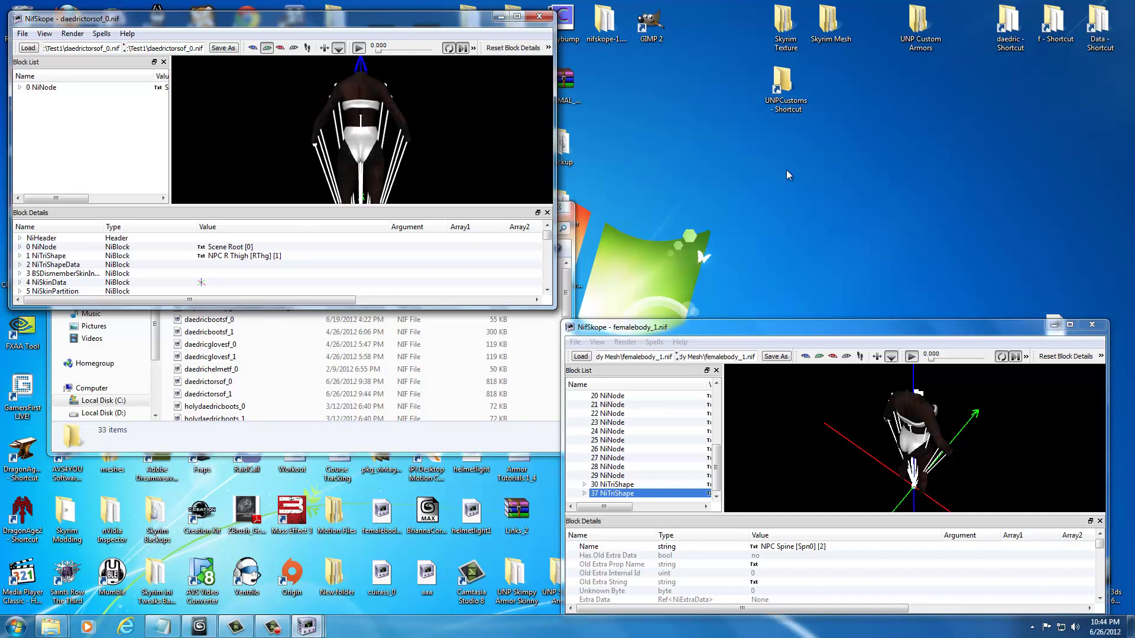
Restore the femalebody_0 window, expand its 37 NiTriShape, and delete the 42 BSLightingShaderProperty branch.
left_click(307, 627)
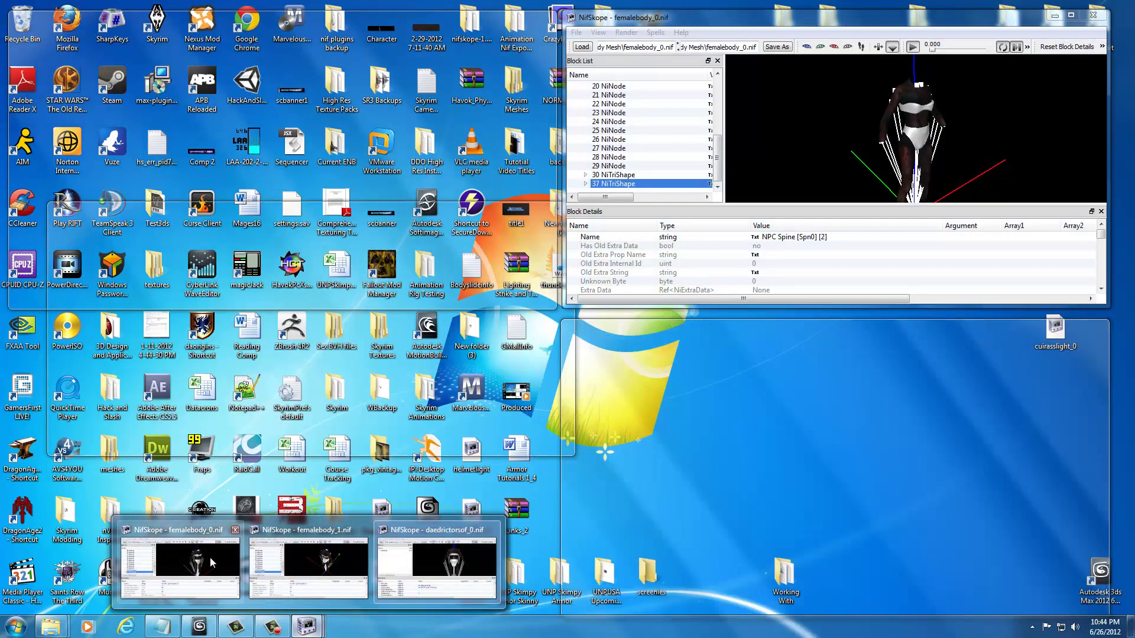
left_click(176, 535)
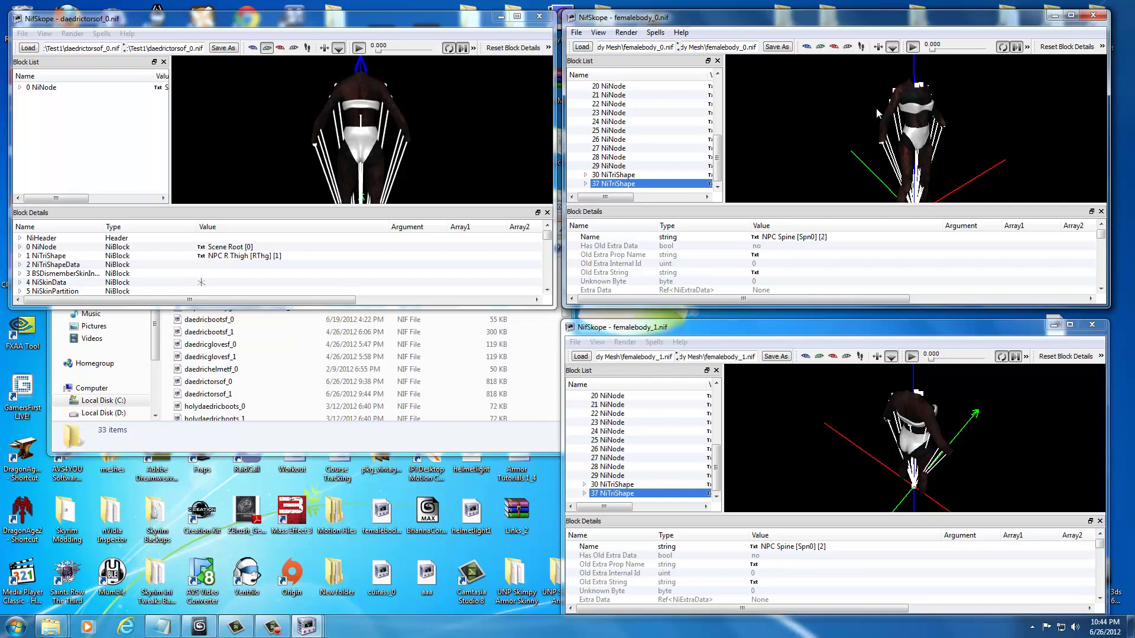
left_click_drag(845, 114, 821, 110)
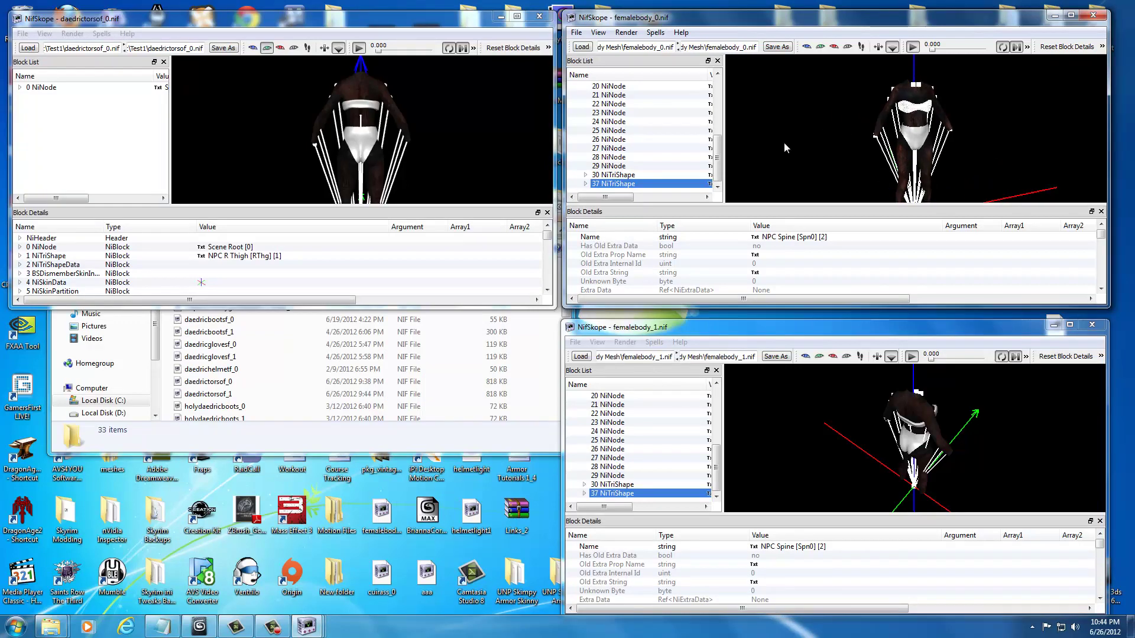
left_click(586, 184)
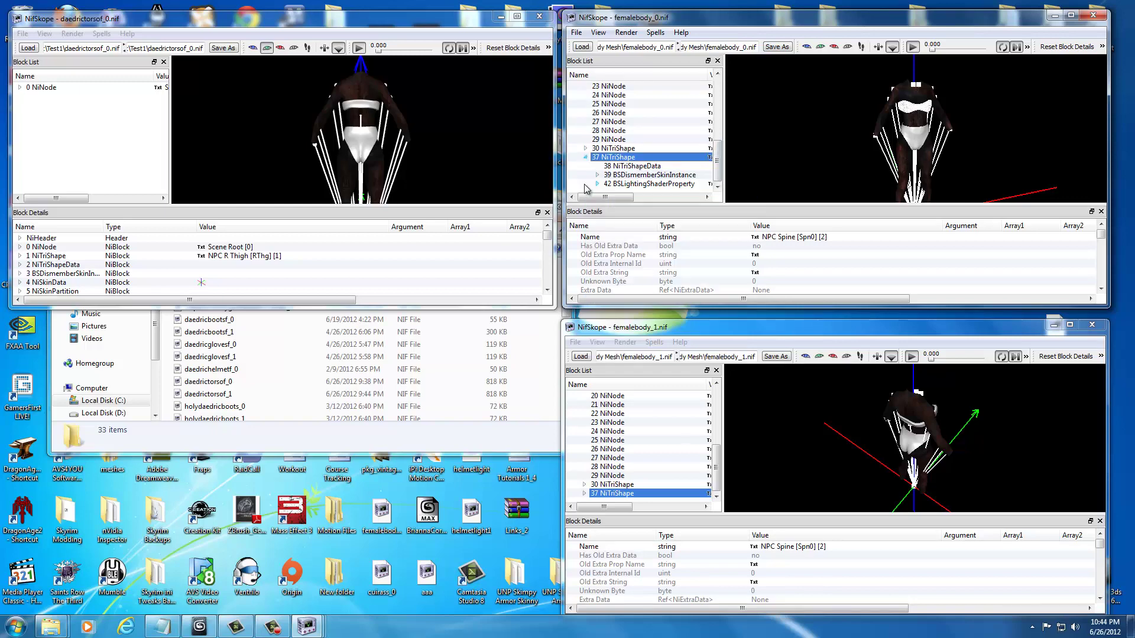
left_click(622, 184)
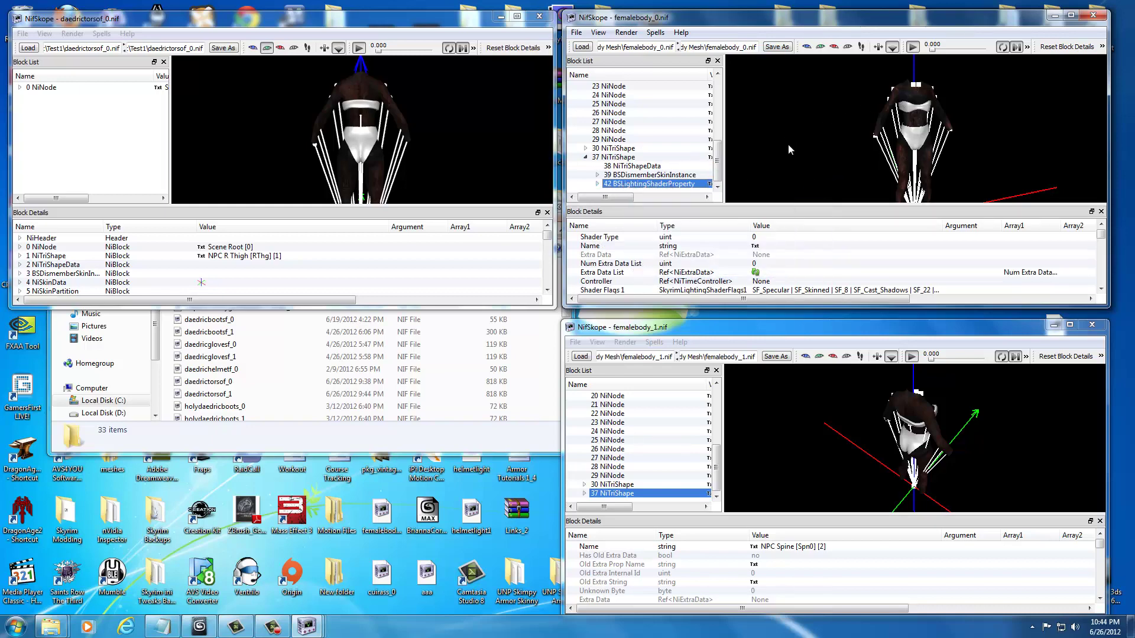
key("ctrl+Delete")
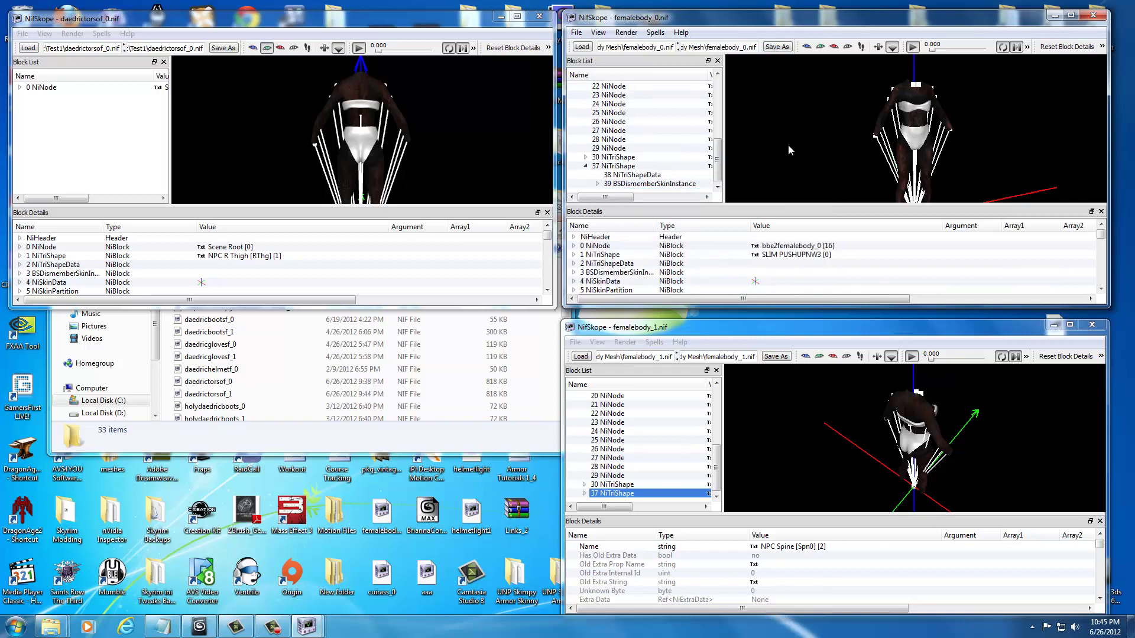
Expand 37 NiTriShape, the top mesh in femalebody_1, and delete its 42 BSLightingShaderProperty branch.
left_click_drag(807, 457, 676, 421)
scroll(813, 423, "up", 5)
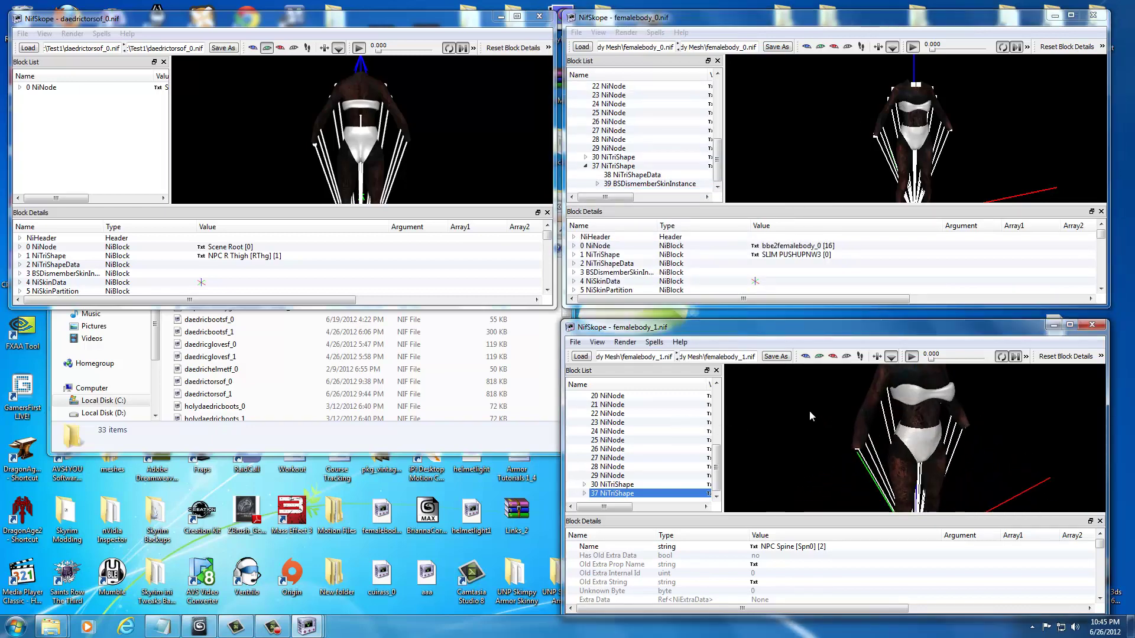
left_click(910, 424)
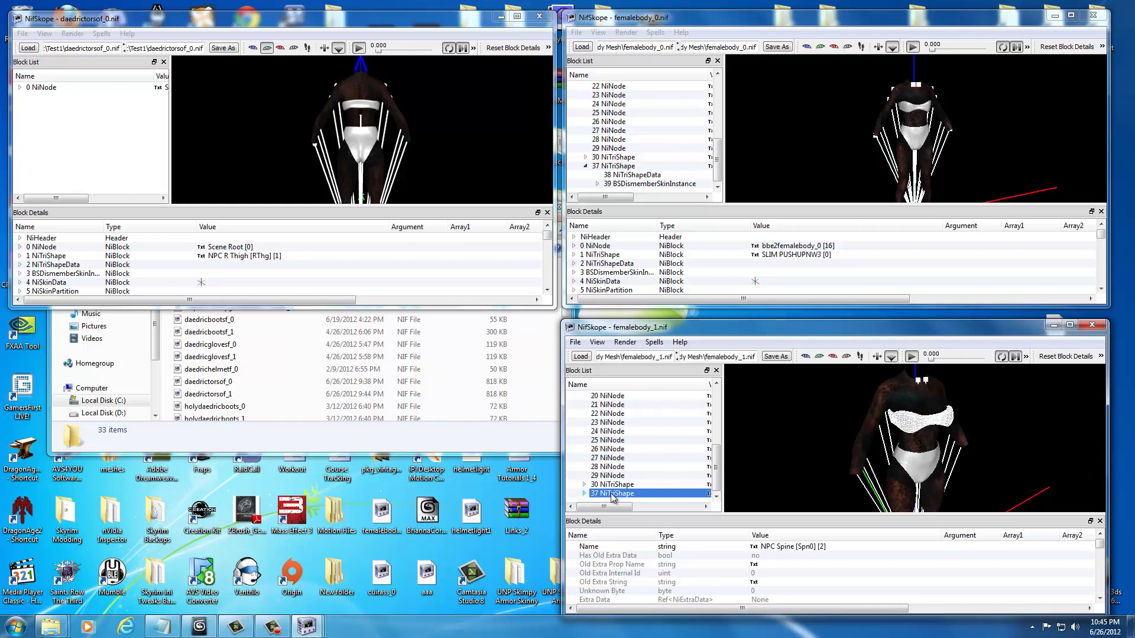
left_click(584, 494)
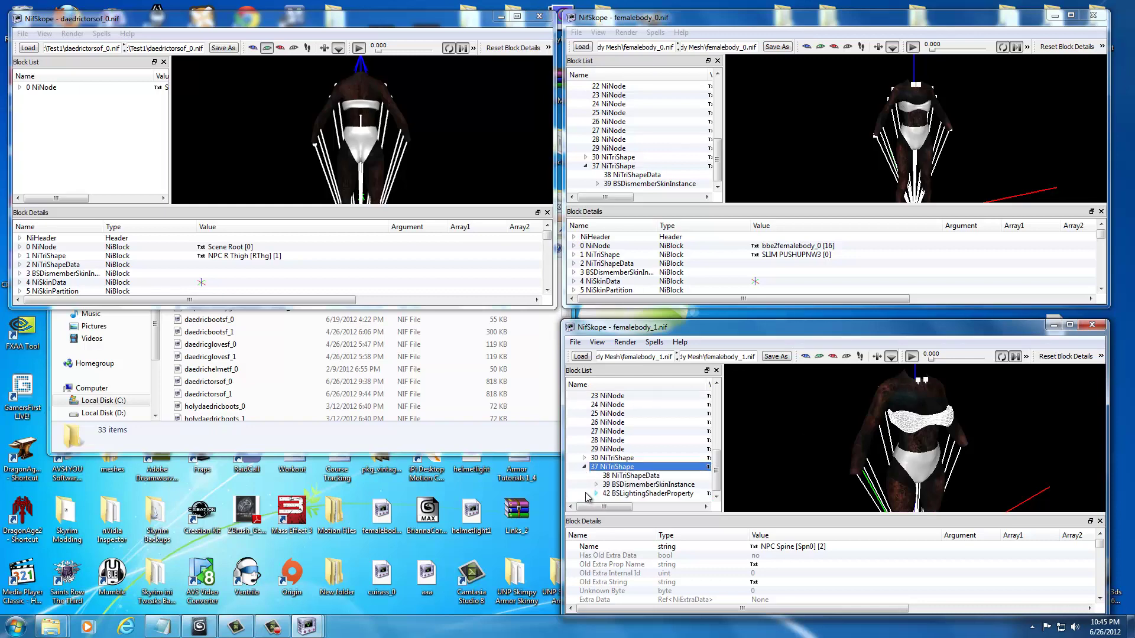
left_click(624, 494)
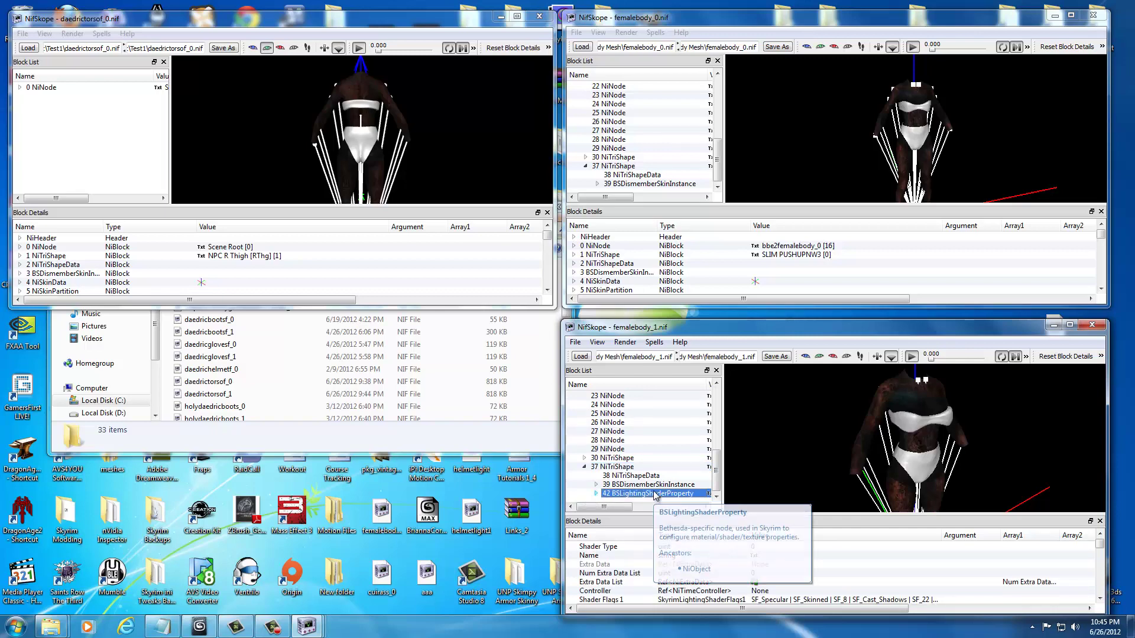
key("Delete")
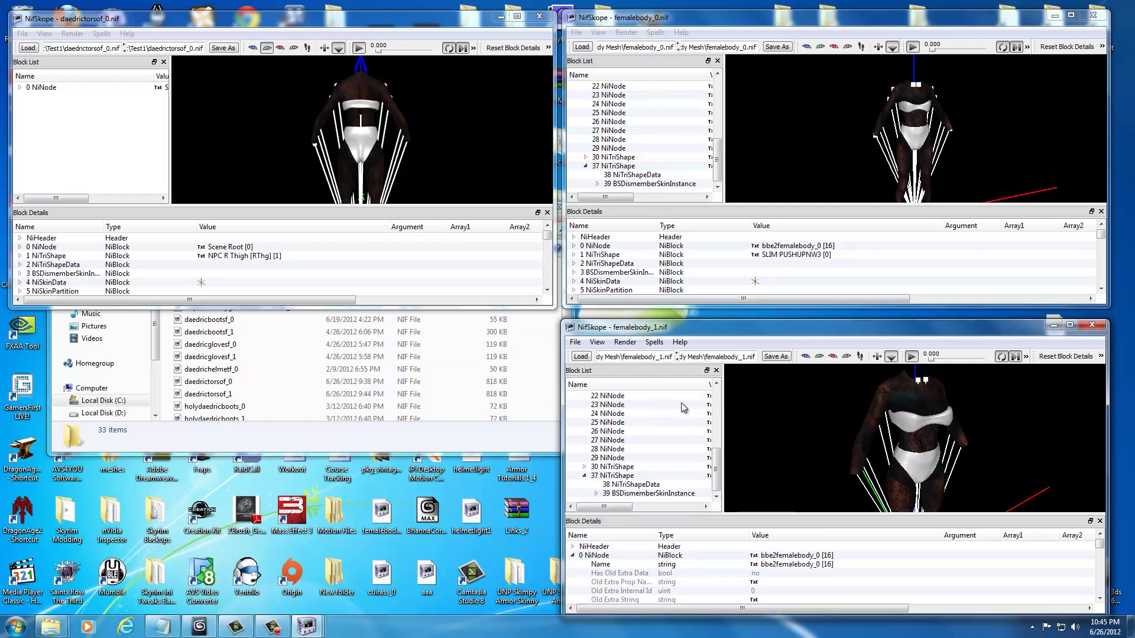
Expand 1 NiTriShape, the top mesh in daedrictorsof_0, and copy its 6 BSLightingShaderProperty branch.
left_click_drag(264, 94, 330, 125)
left_click(357, 122)
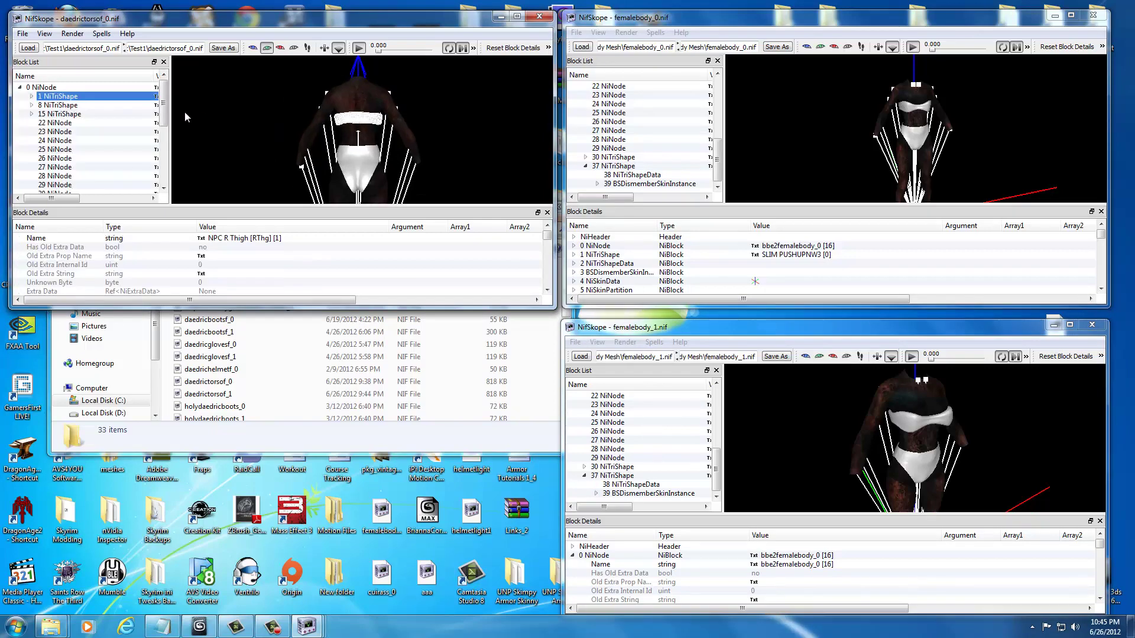
left_click(33, 96)
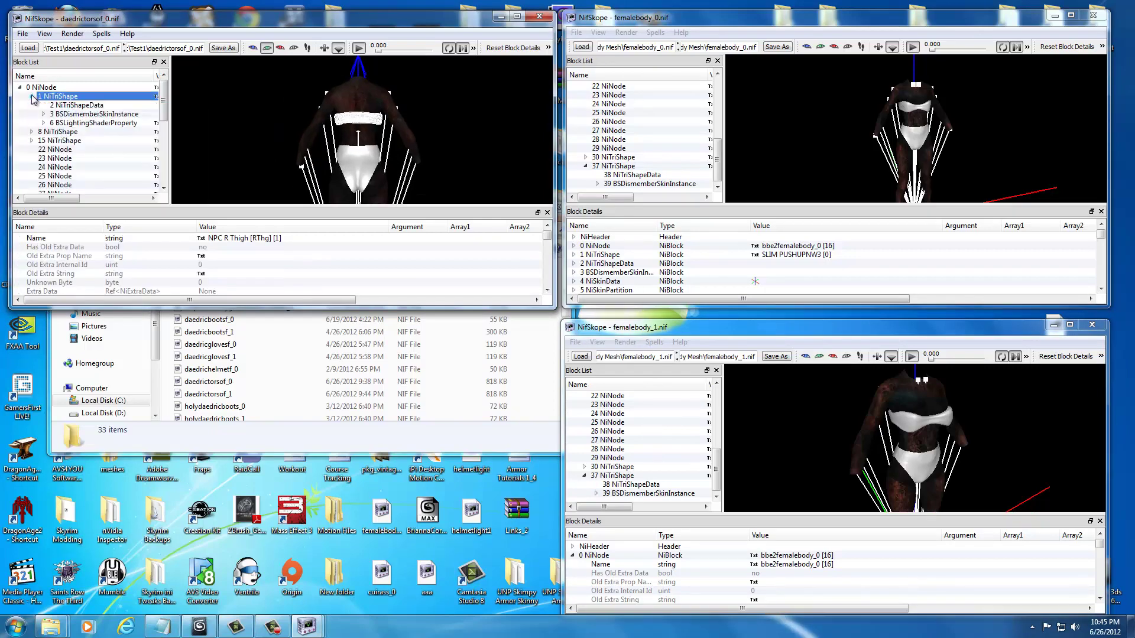
left_click(73, 123)
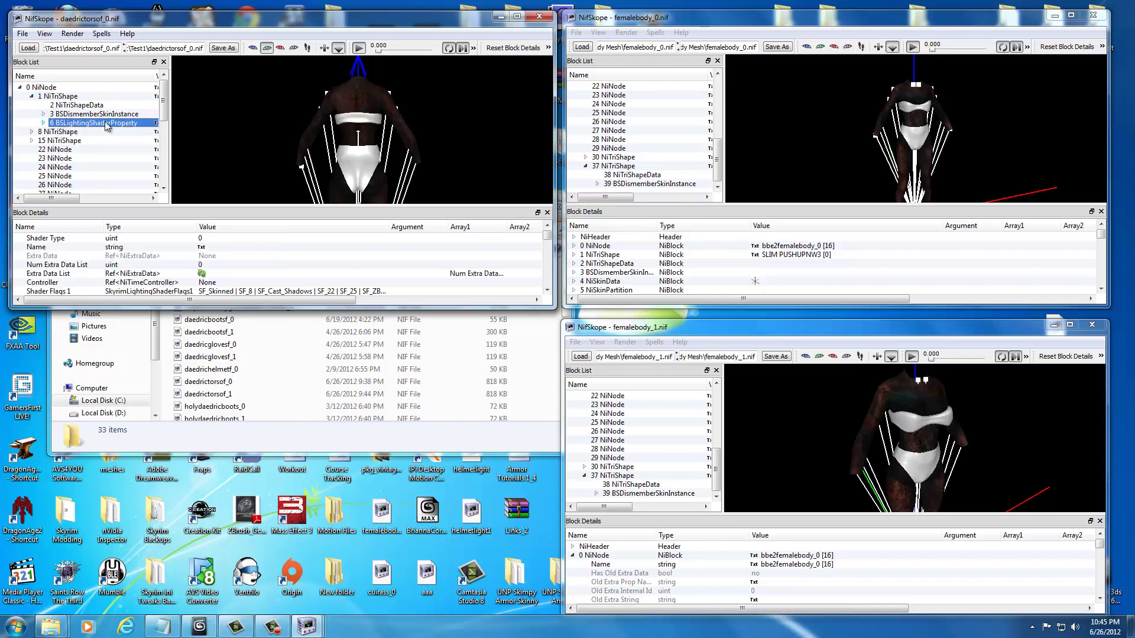
mouse_move(107, 125)
Paste the copied BSLightingShaderProperty branch onto 37 NiTriShape in both femalebody_0 and femalebody_1.
left_click(614, 168)
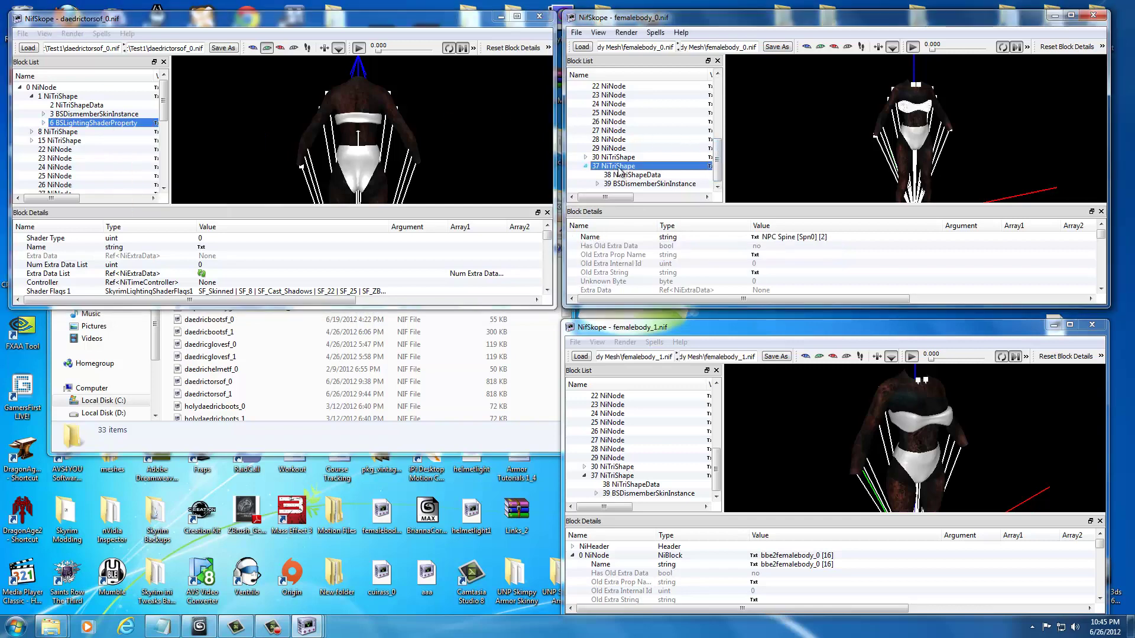
mouse_move(610, 170)
key("ctrl+v")
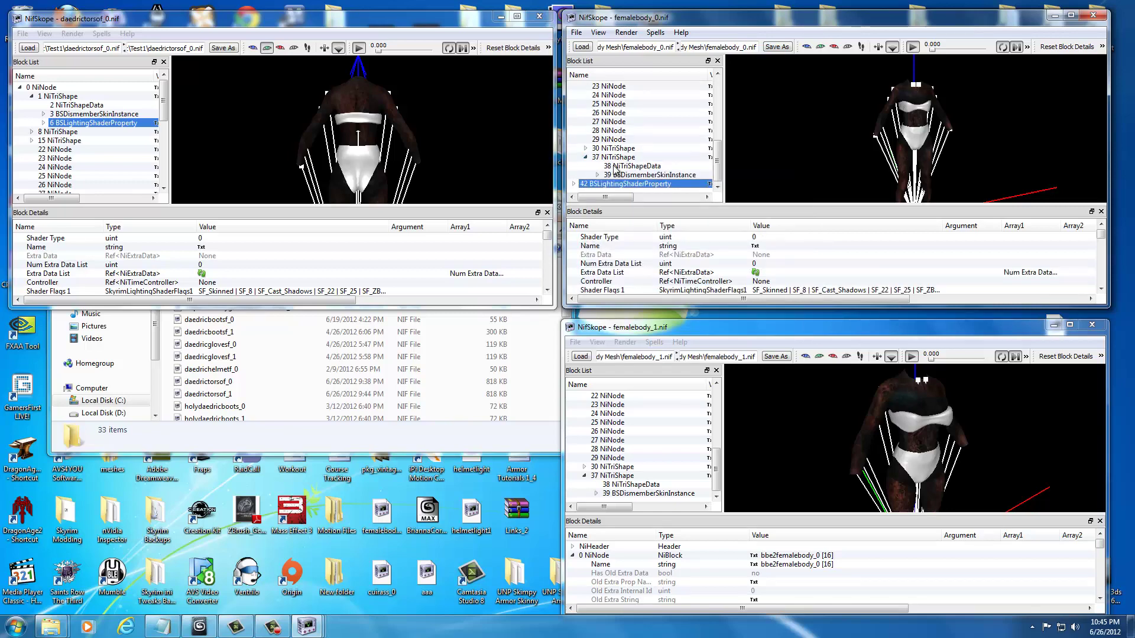
left_click(611, 479)
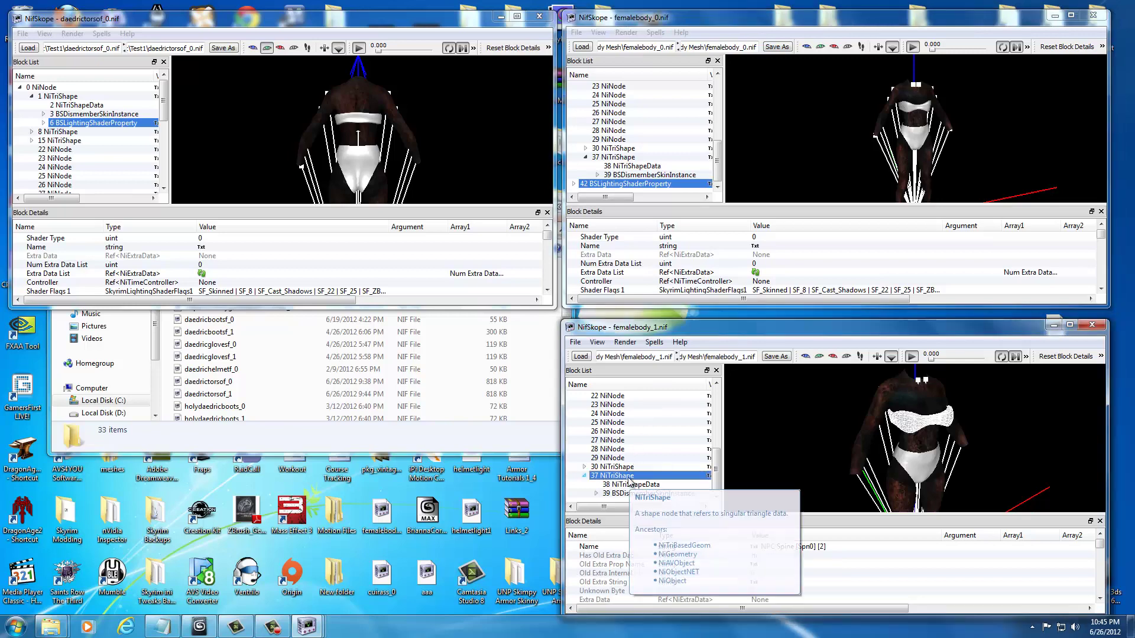
key("ctrl+v")
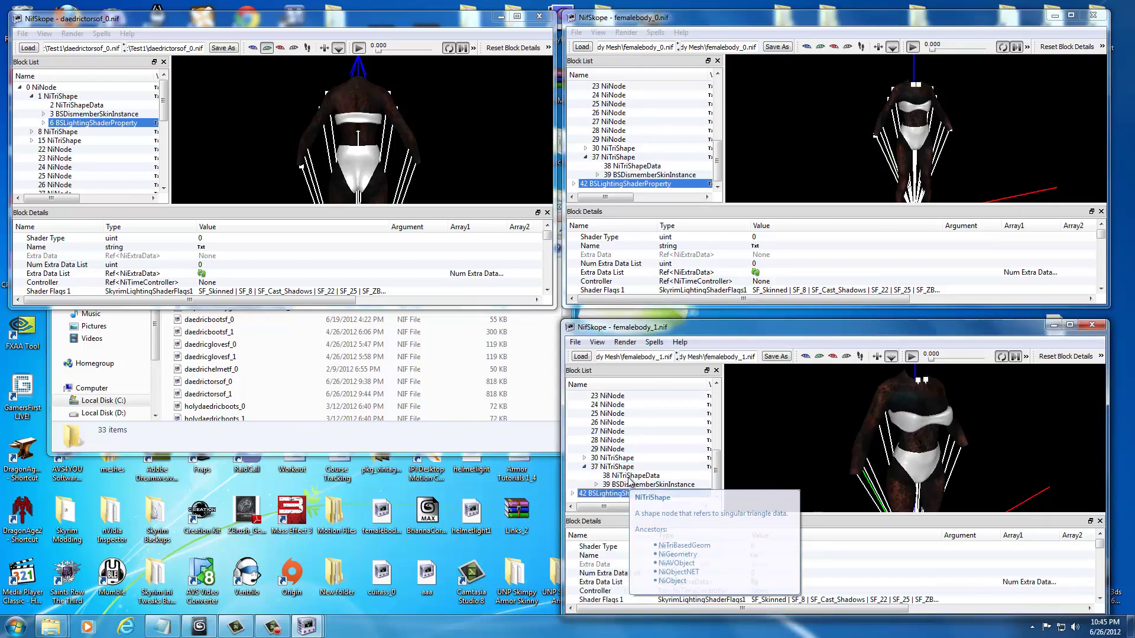
Link the pasted shader to 37 NiTriShape in femalebody_0 by setting its first Properties reference to 42.
left_click(610, 158)
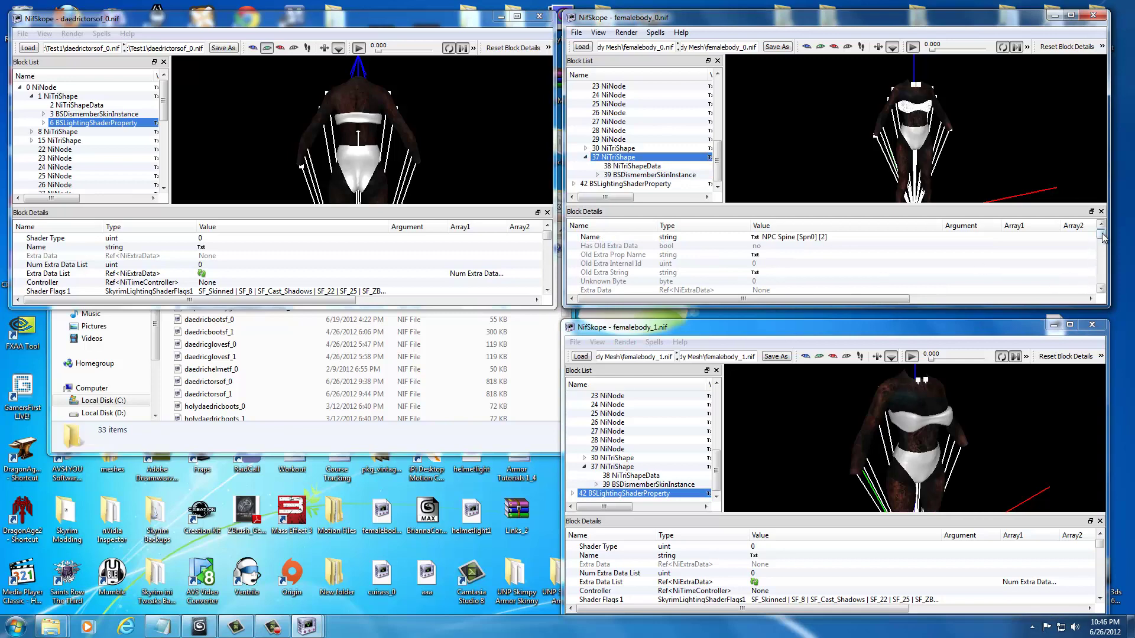
left_click_drag(1100, 235, 1102, 278)
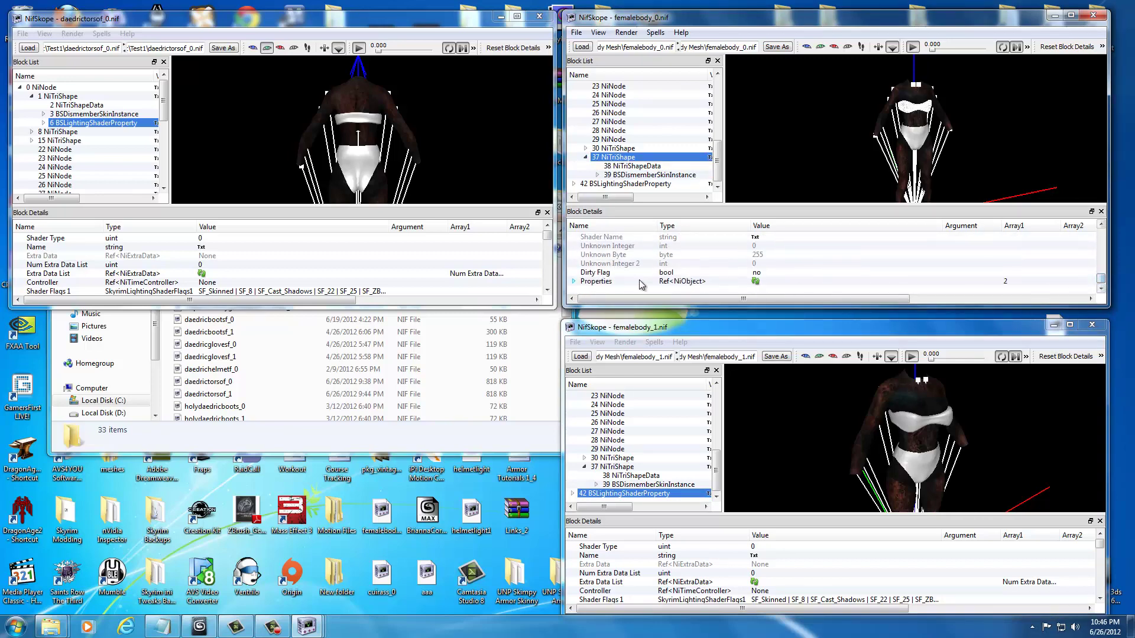
left_click(574, 282)
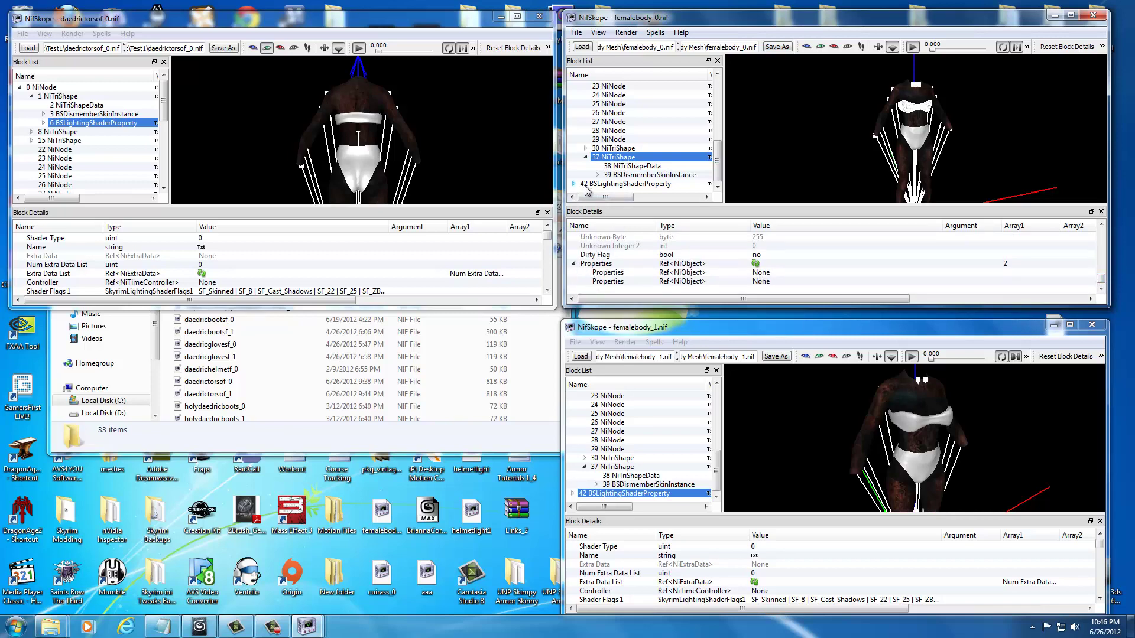
double_click(763, 273)
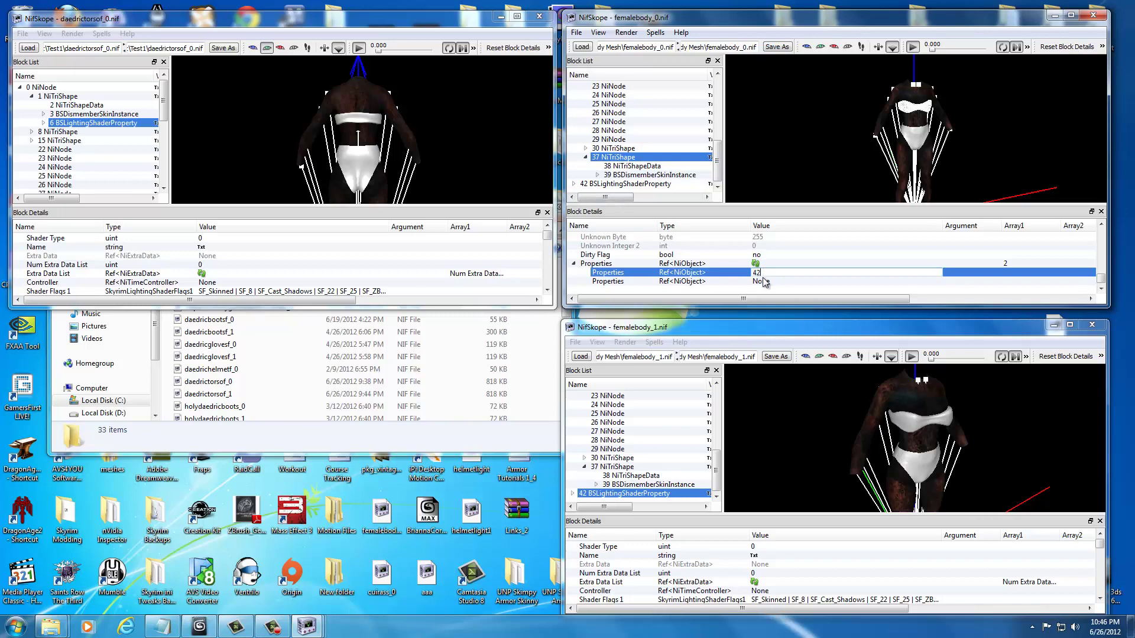
key("Return")
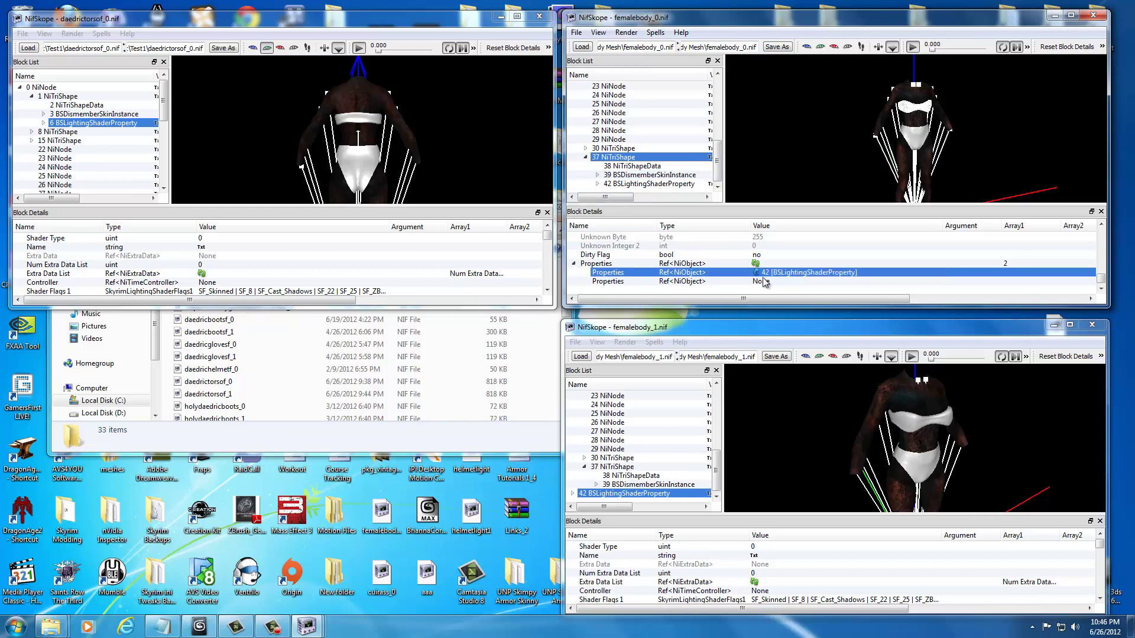
Set the first Properties reference of 37 NiTriShape in femalebody_1 to 42.
left_click(902, 435)
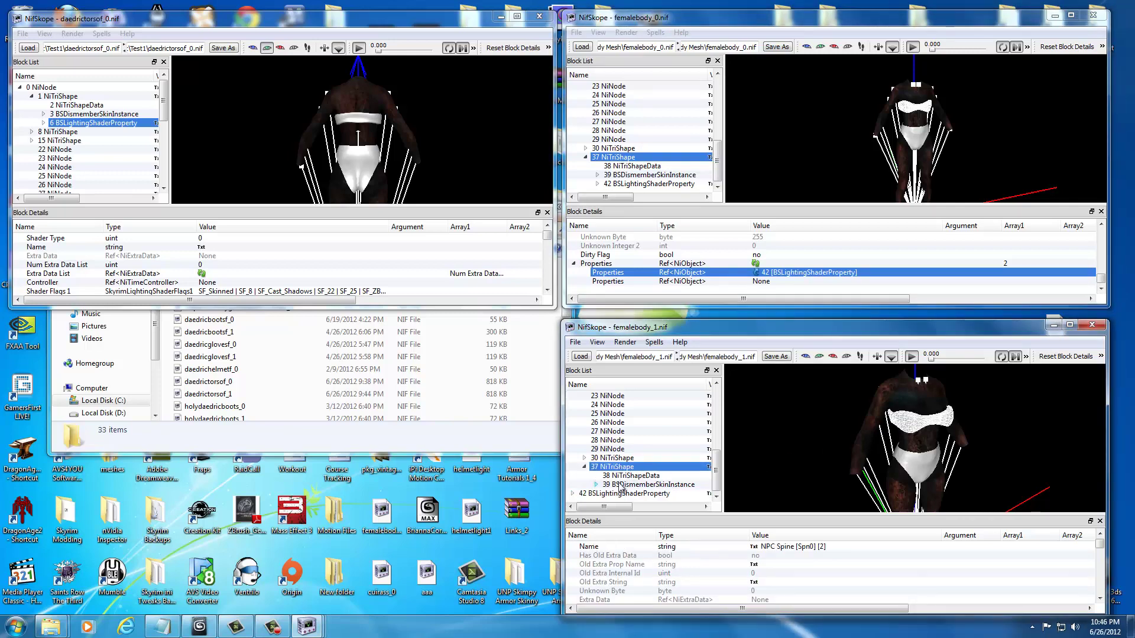
left_click_drag(1100, 548, 1100, 592)
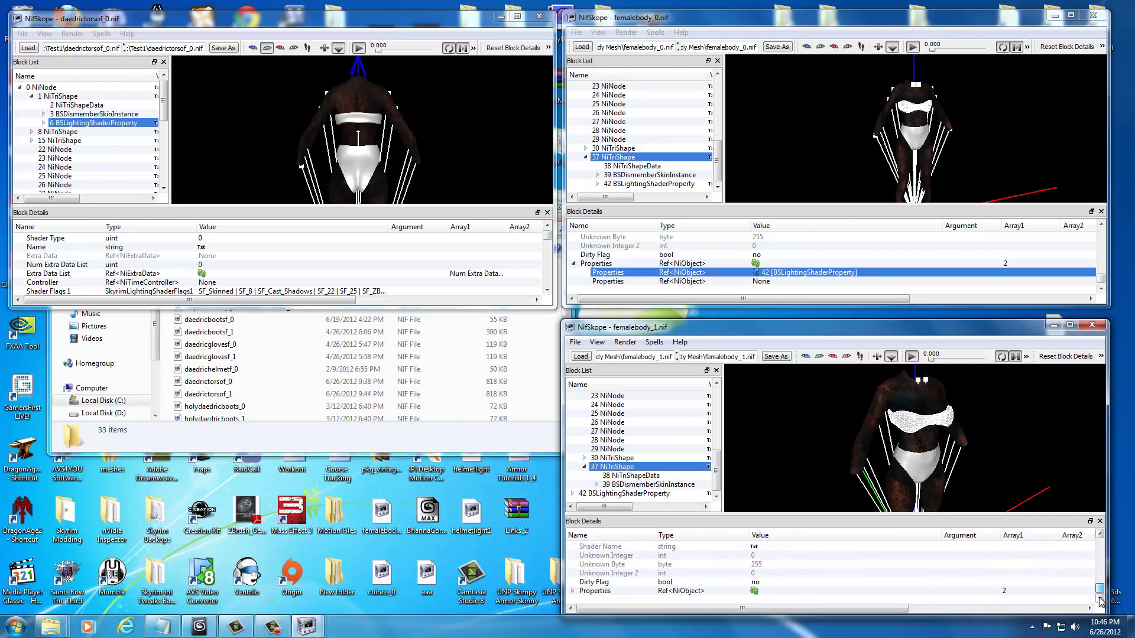
left_click(573, 592)
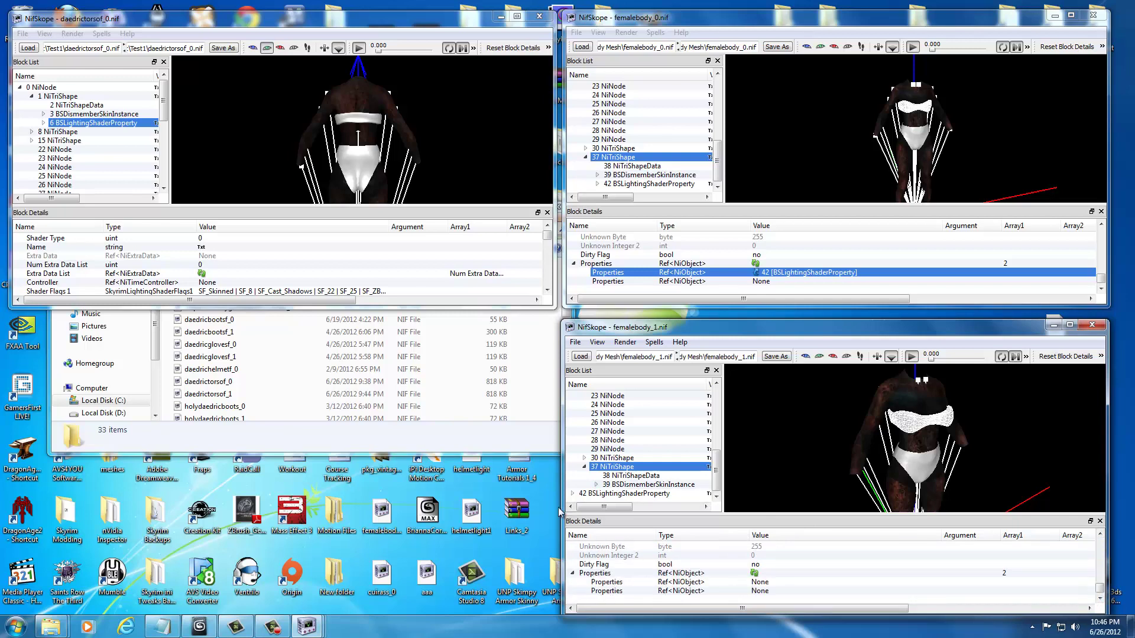
double_click(764, 582)
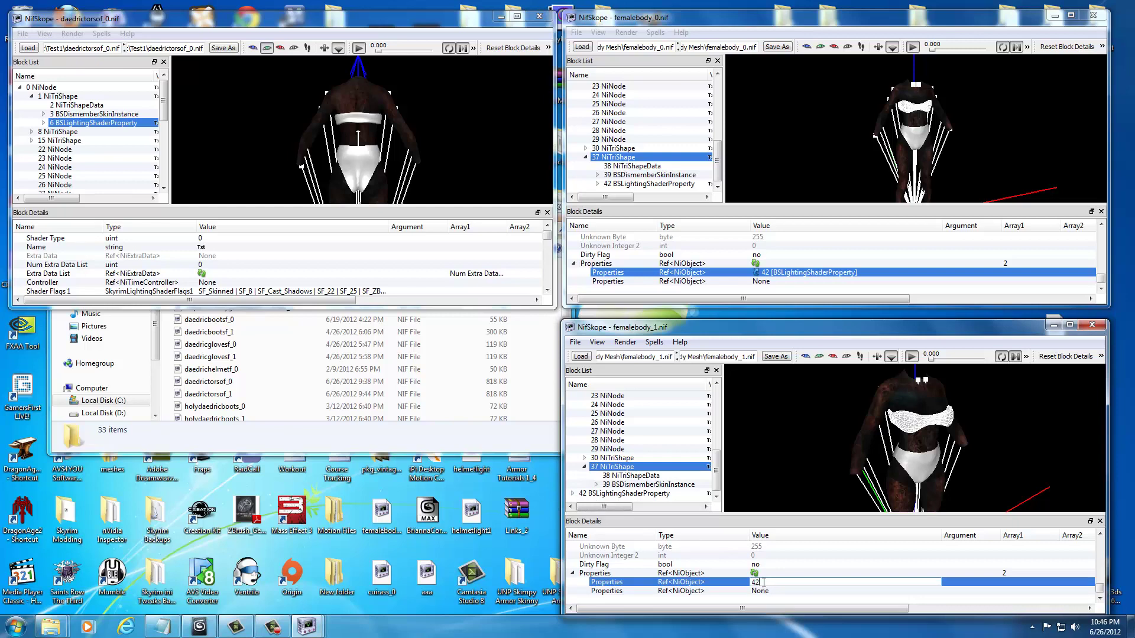
key("Return")
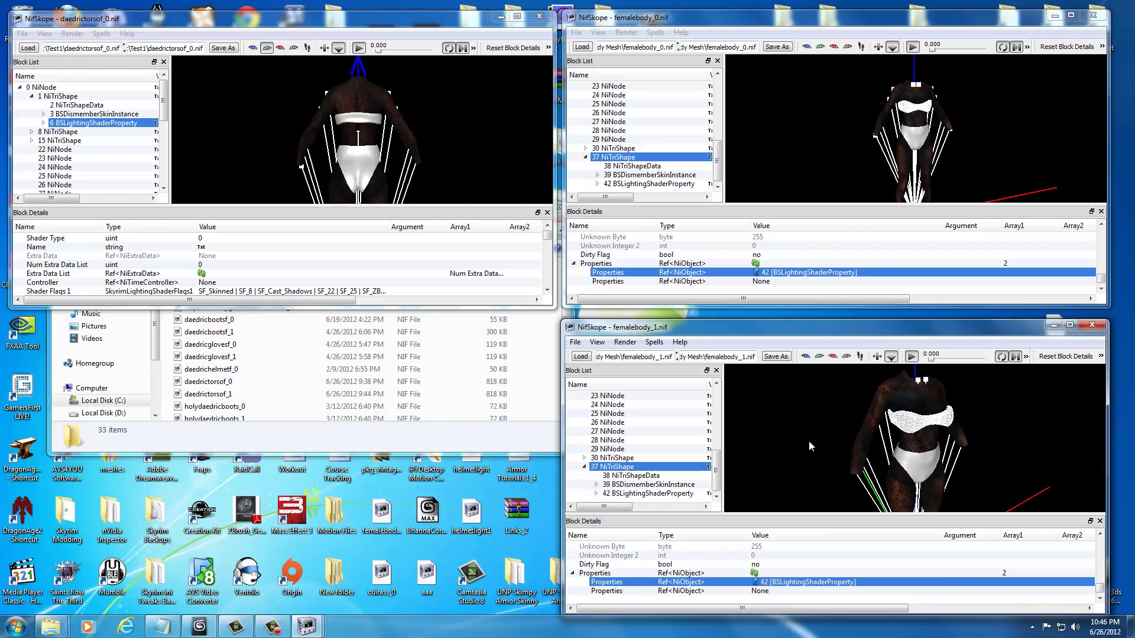
Select the top and bottom meshes in femalebody_0 in turn, and collapse the 37 NiTriShape branch in both femalebody windows.
left_click(915, 108)
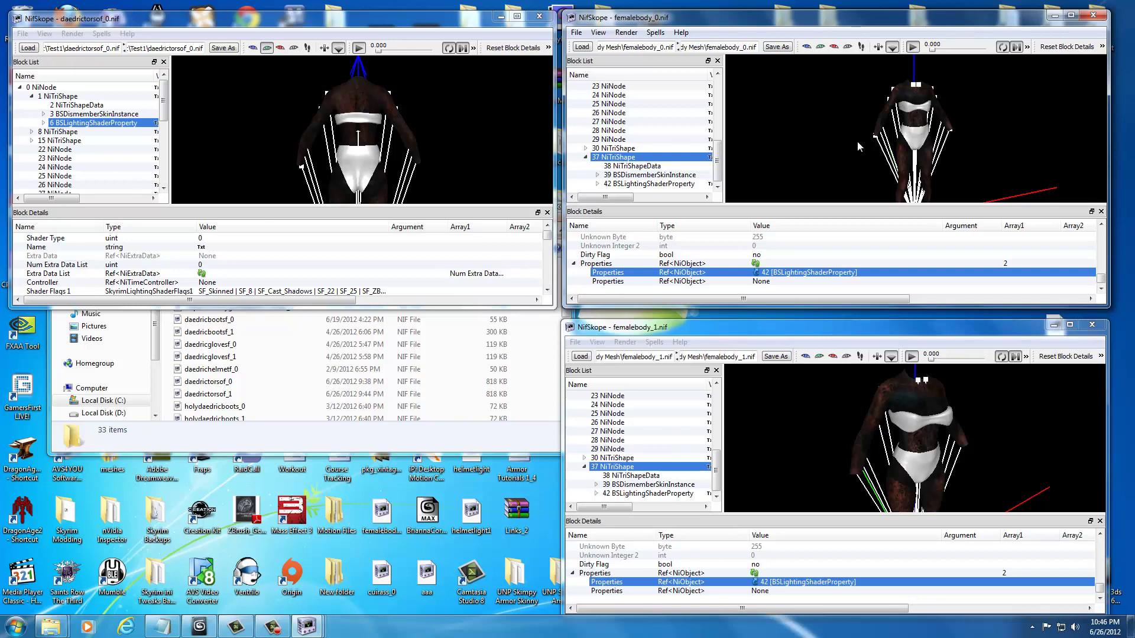
left_click(915, 143)
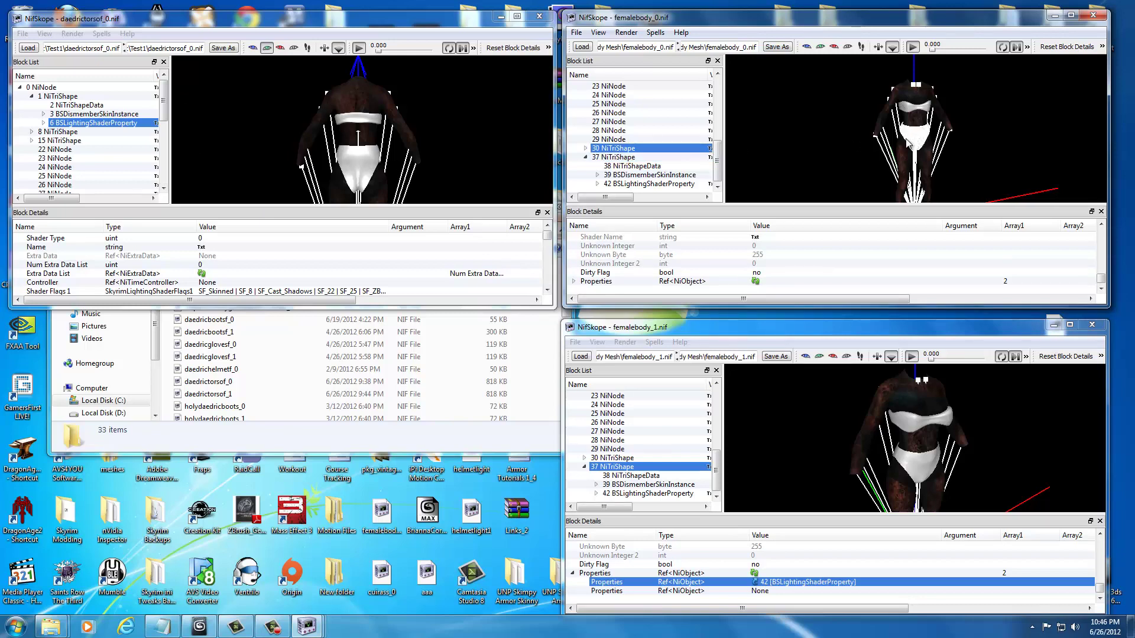
left_click(586, 157)
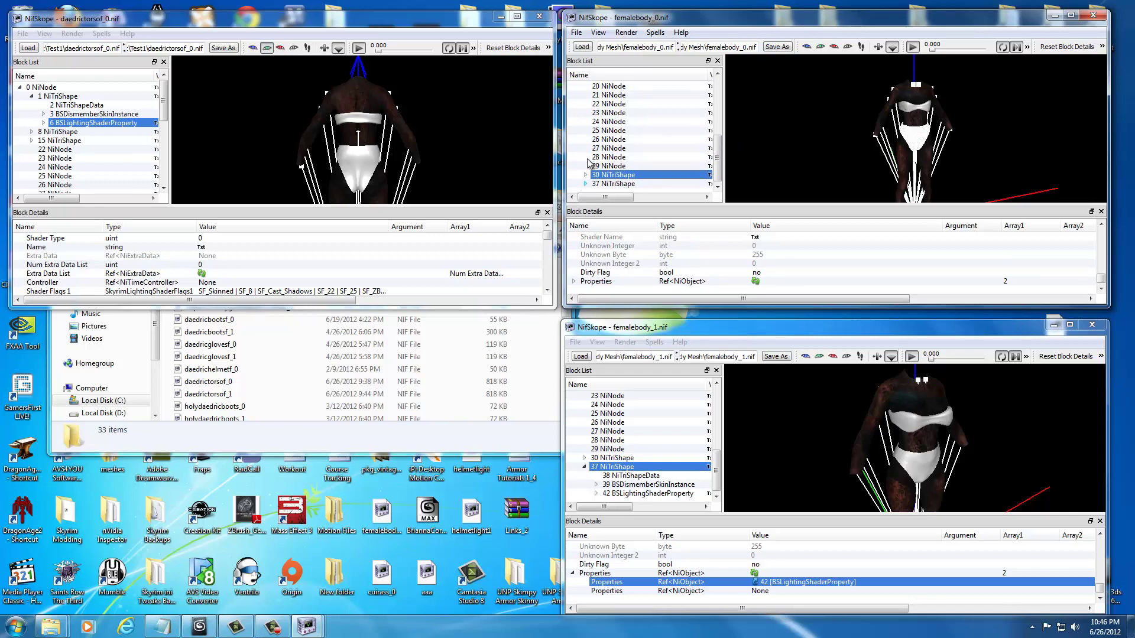
left_click(585, 466)
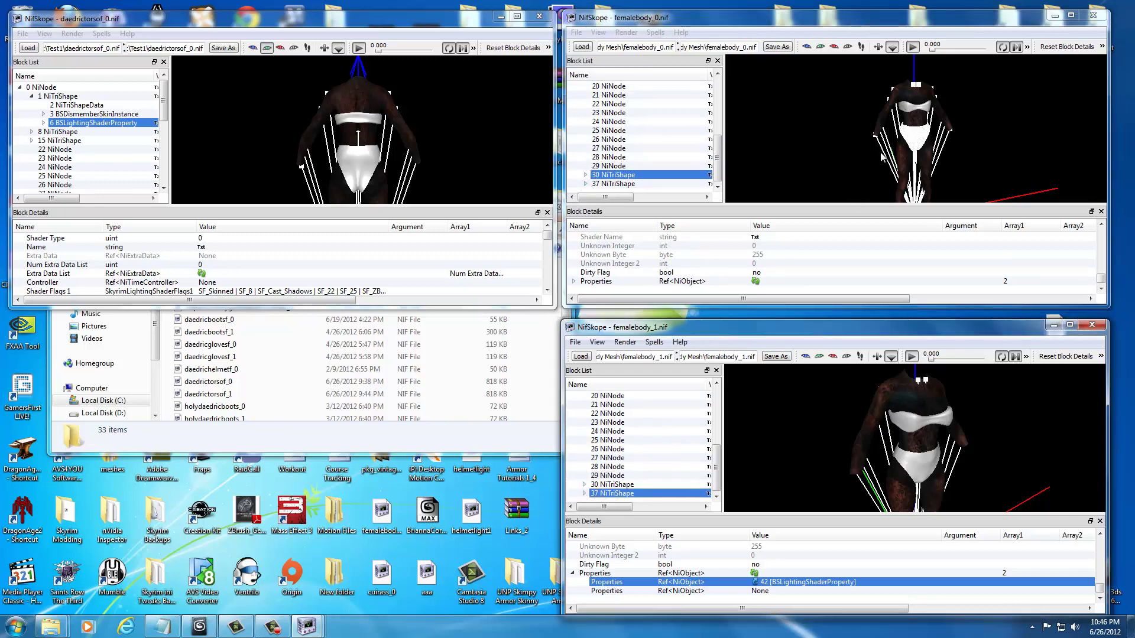
Remove the 35 BSLightingShaderProperty branch from the bottom mesh, 30 NiTriShape, in femalebody_0.
left_click(910, 141)
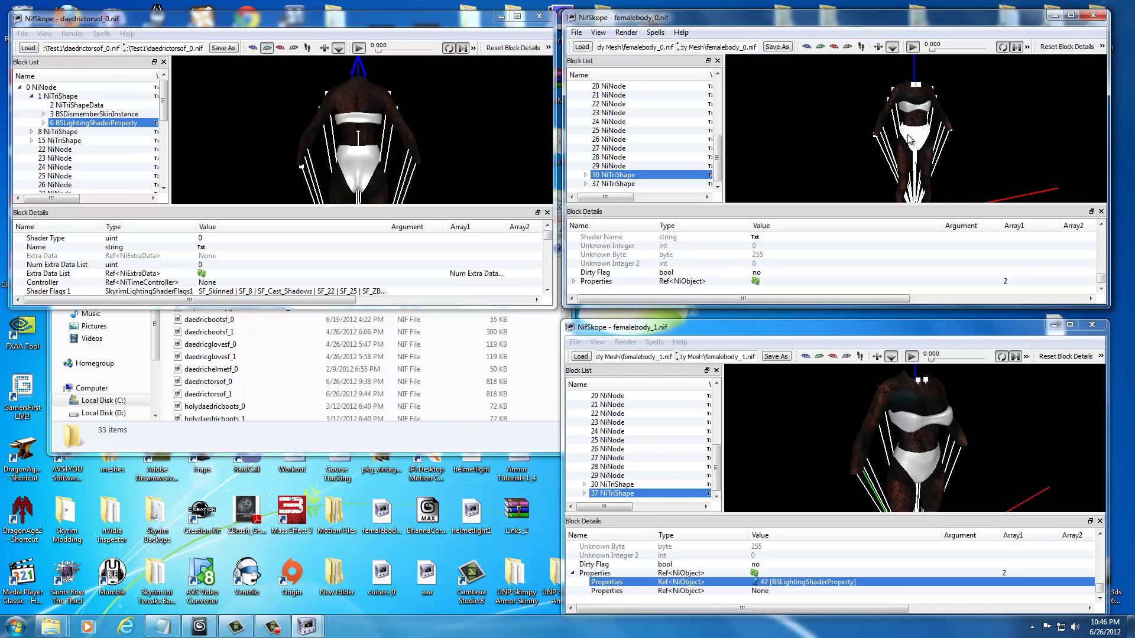
left_click(586, 175)
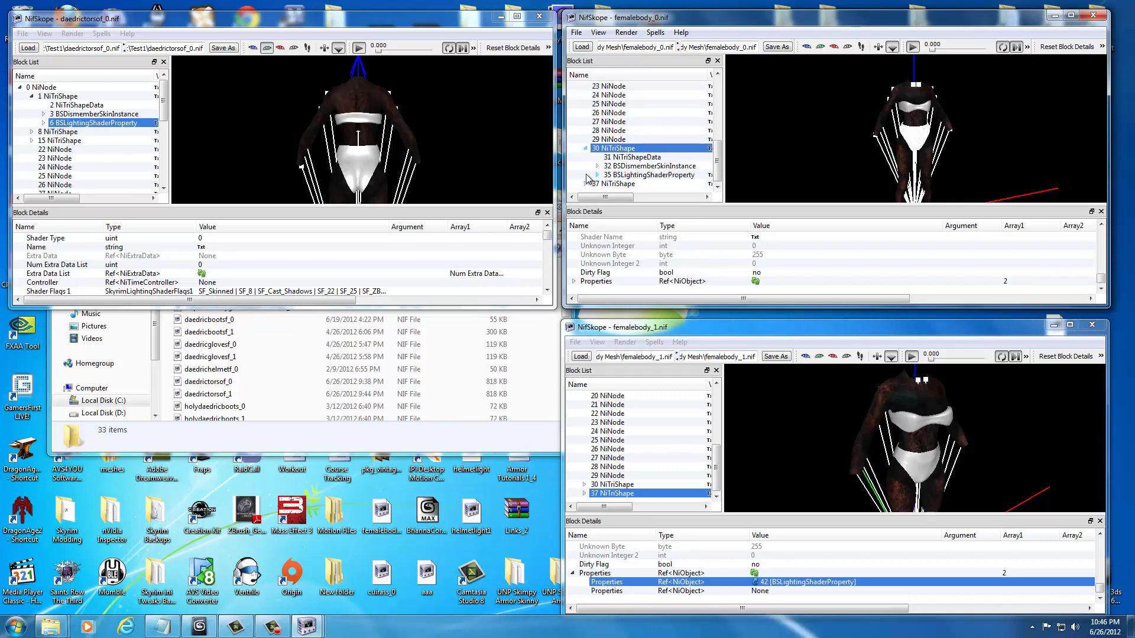
left_click(625, 175)
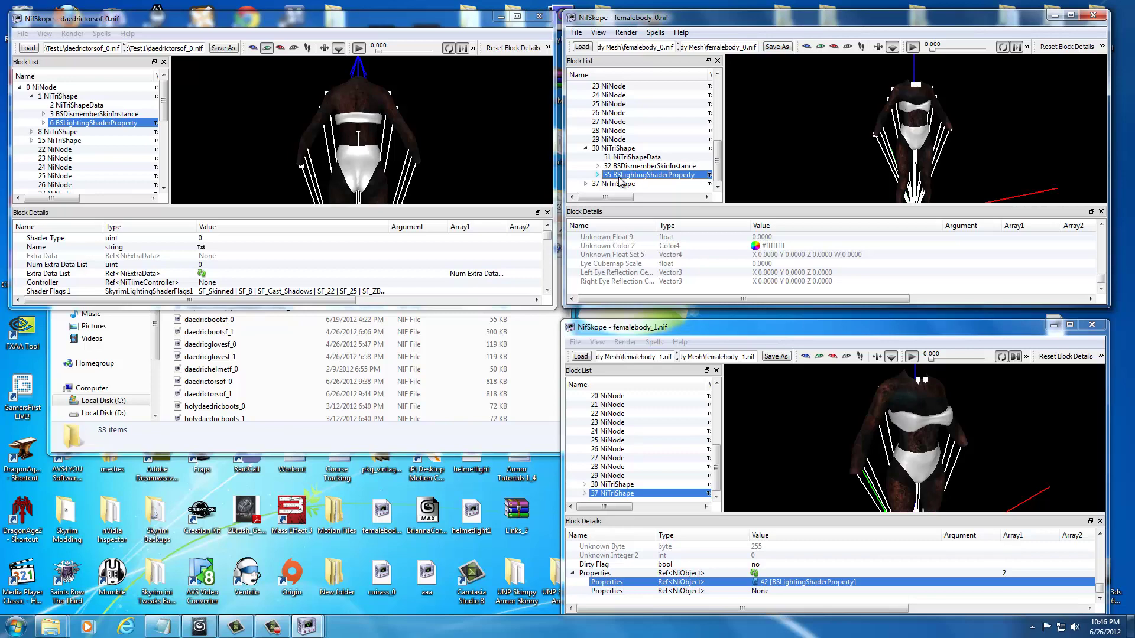
key("ctrl+Delete")
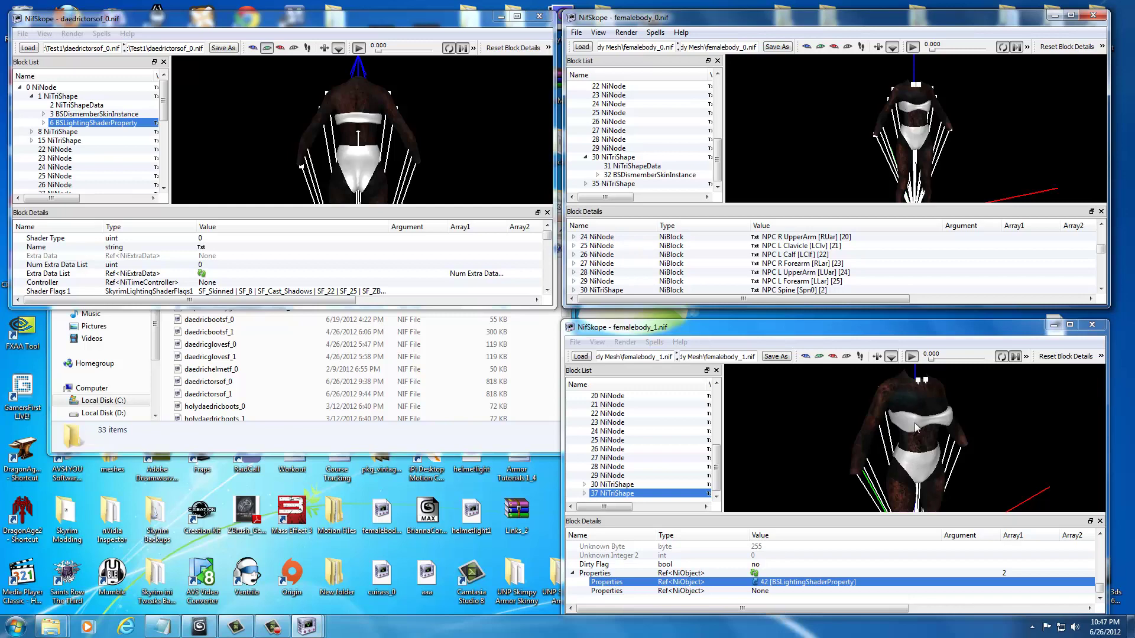
Remove the 35 BSLightingShaderProperty branch from the bottom mesh, 30 NiTriShape, in femalebody_1.
left_click(909, 455)
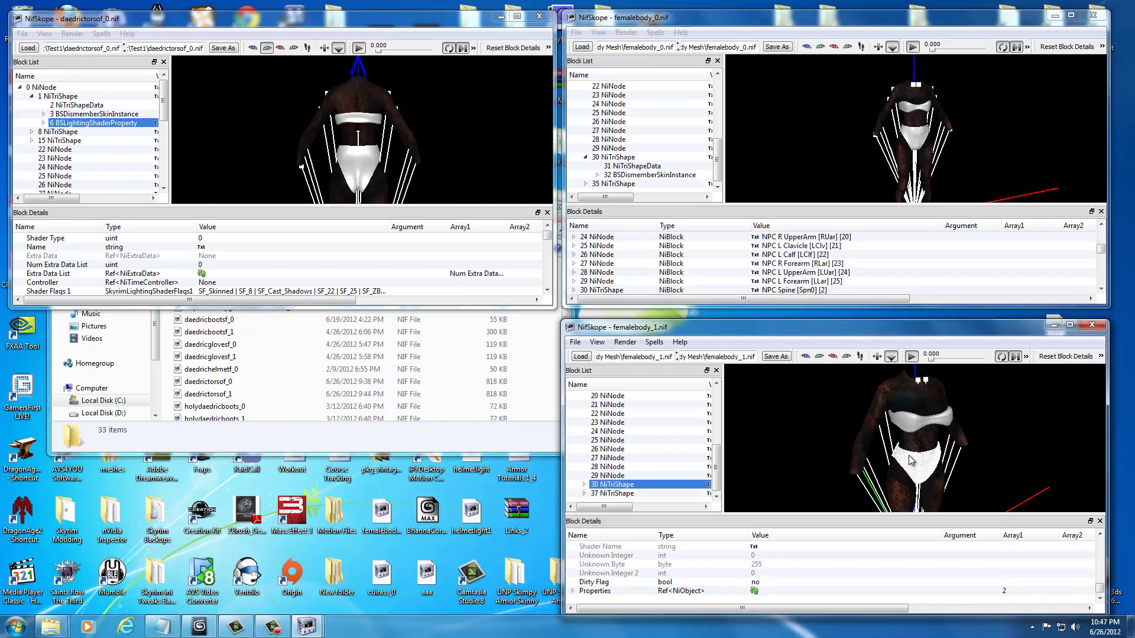
left_click(585, 485)
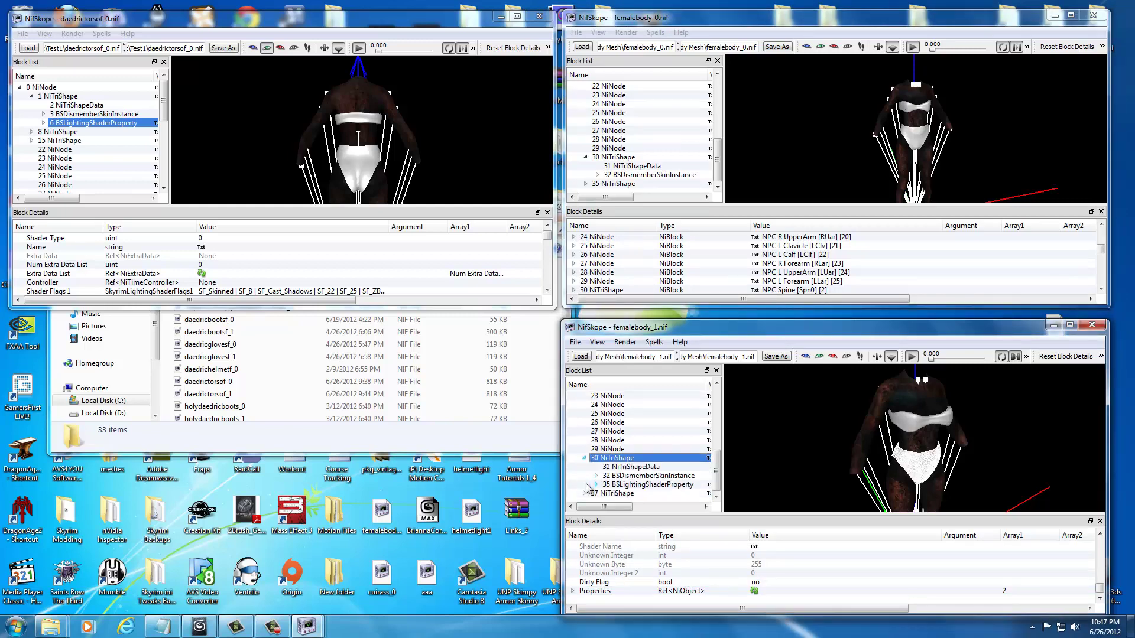
left_click(644, 484)
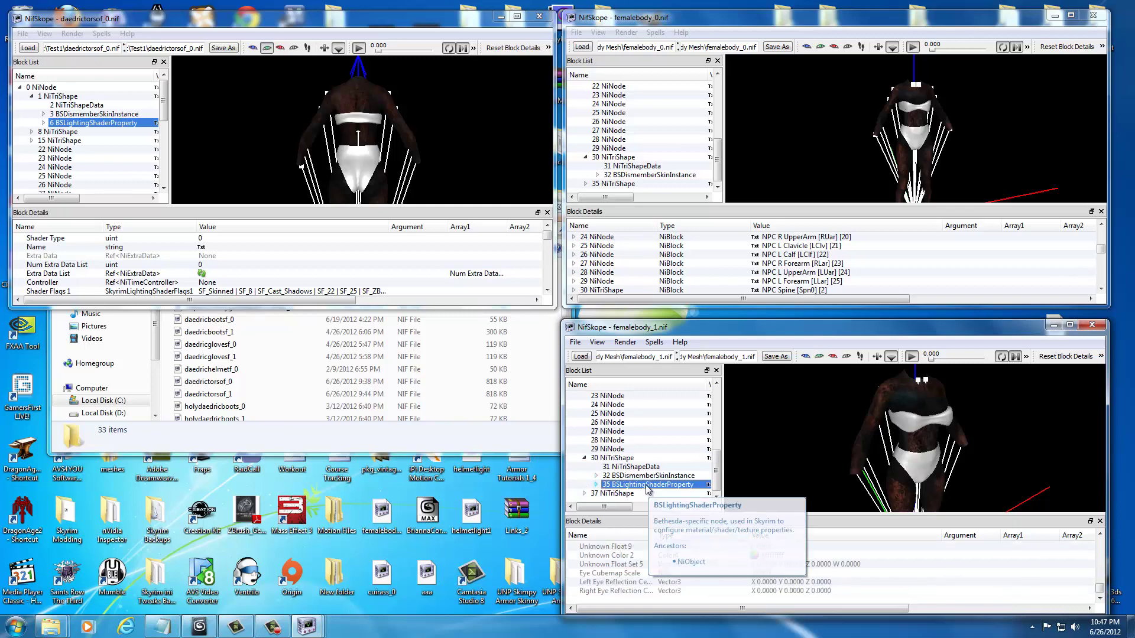
key("ctrl+Delete")
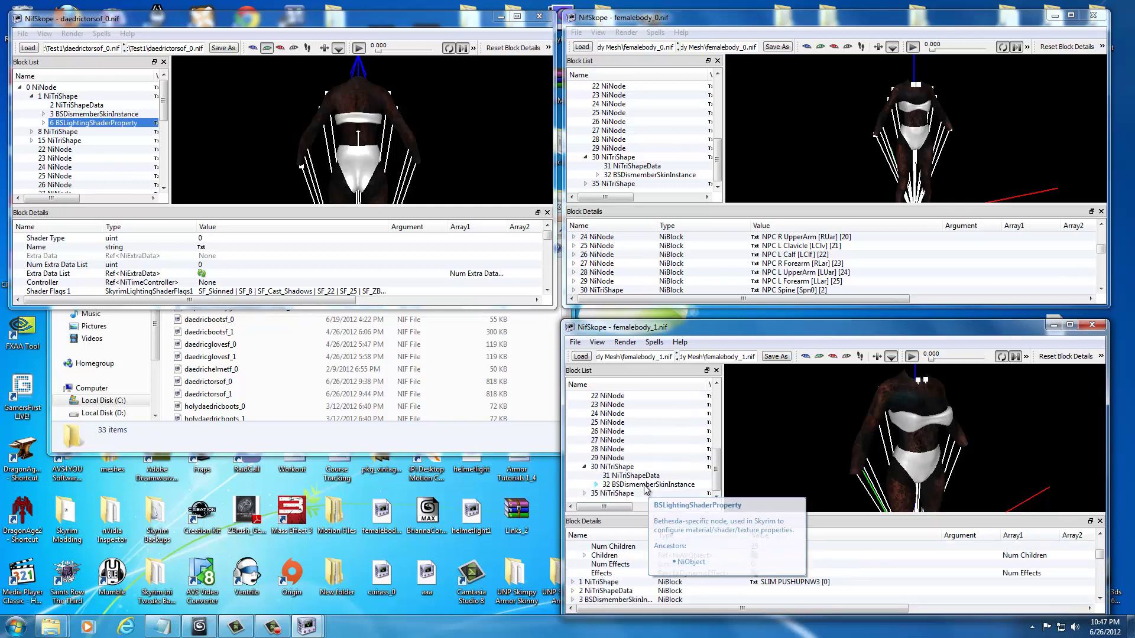
Copy the 13 BSLightingShaderProperty branch of the bottom mesh, 8 NiTriShape, in daedrictorsof_0.
left_click(351, 162)
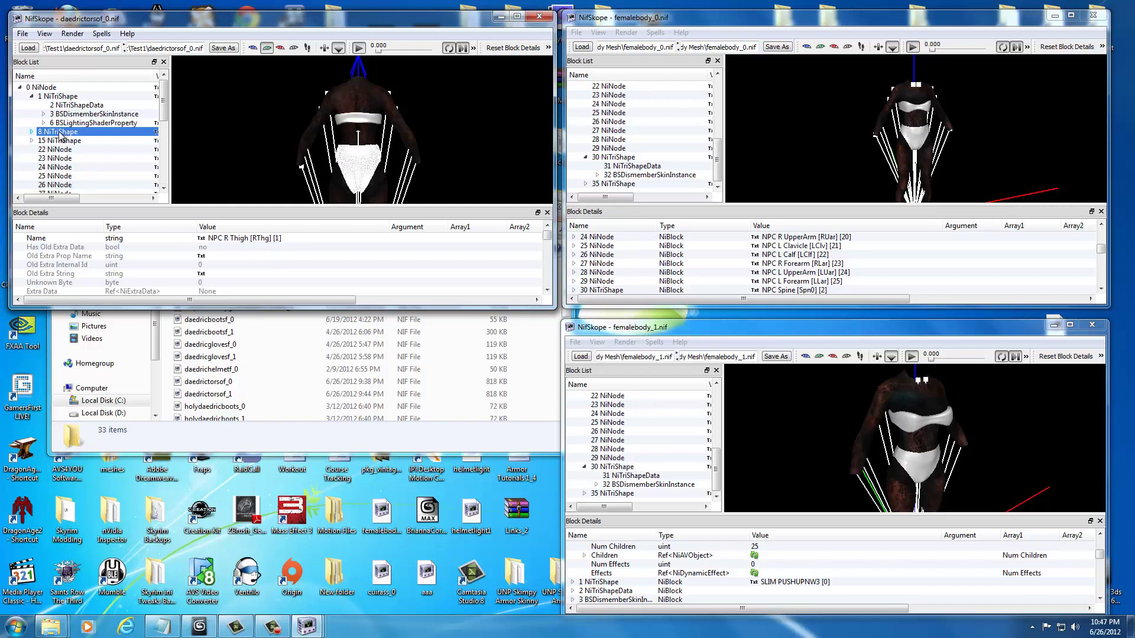
left_click(31, 132)
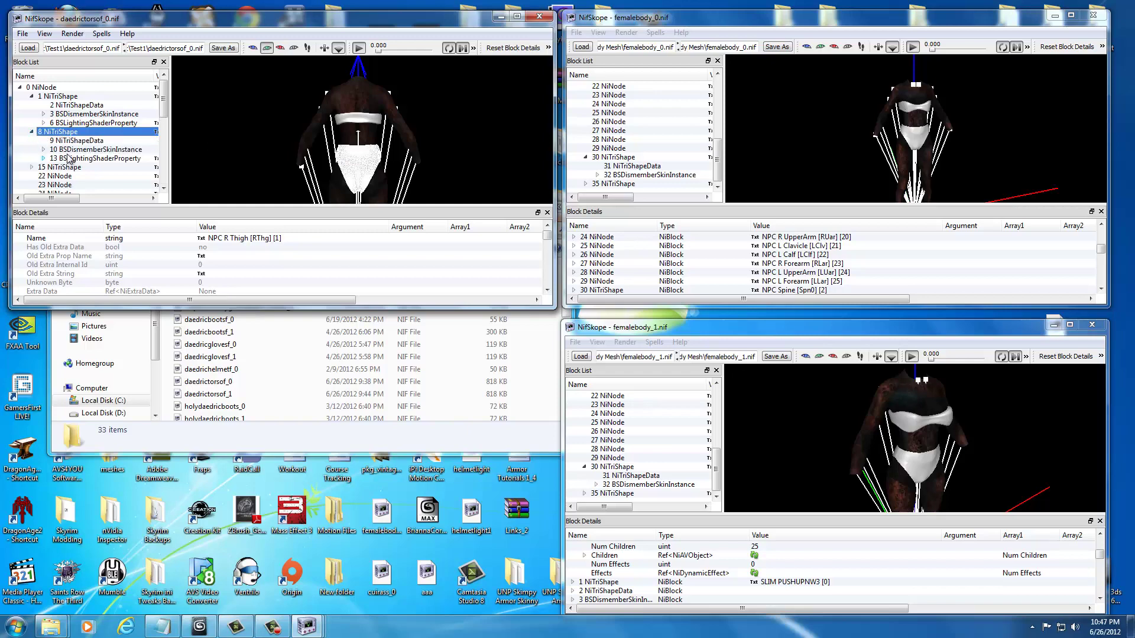
left_click(135, 159)
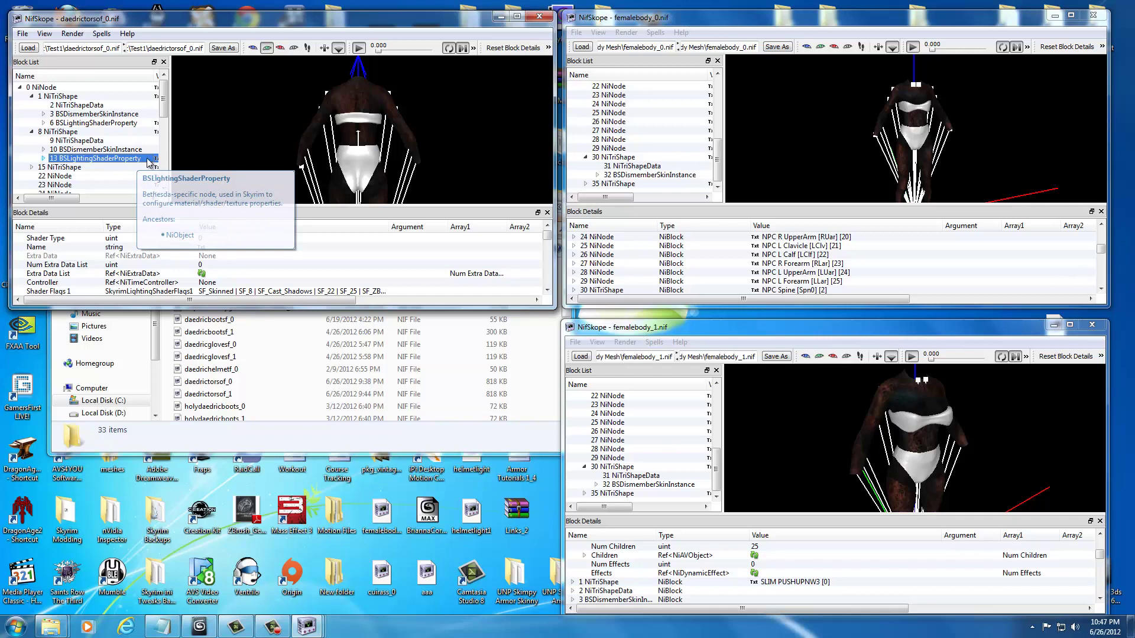
Paste the copied BSLightingShaderProperty branch onto 30 NiTriShape in both femalebody_0 and femalebody_1.
left_click(613, 159)
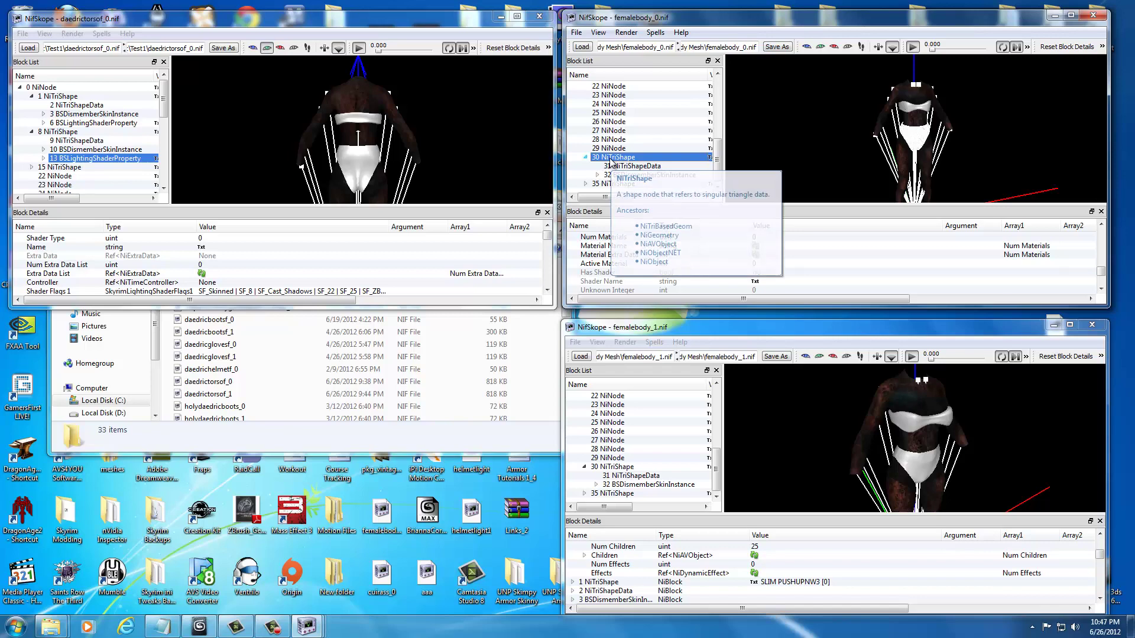
key("End")
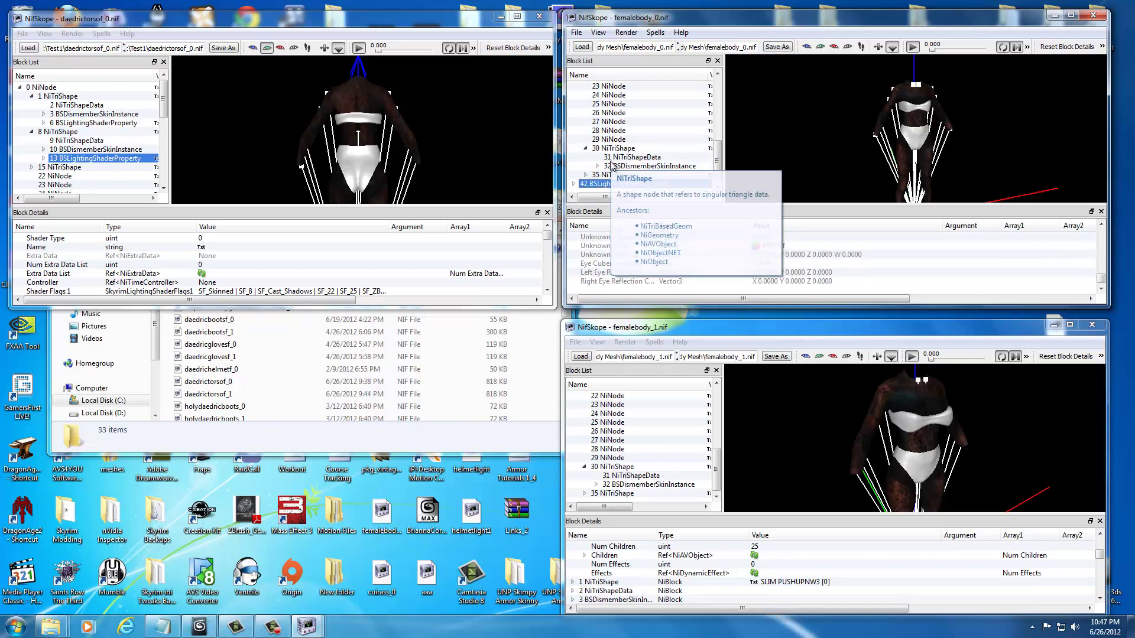
left_click(629, 467)
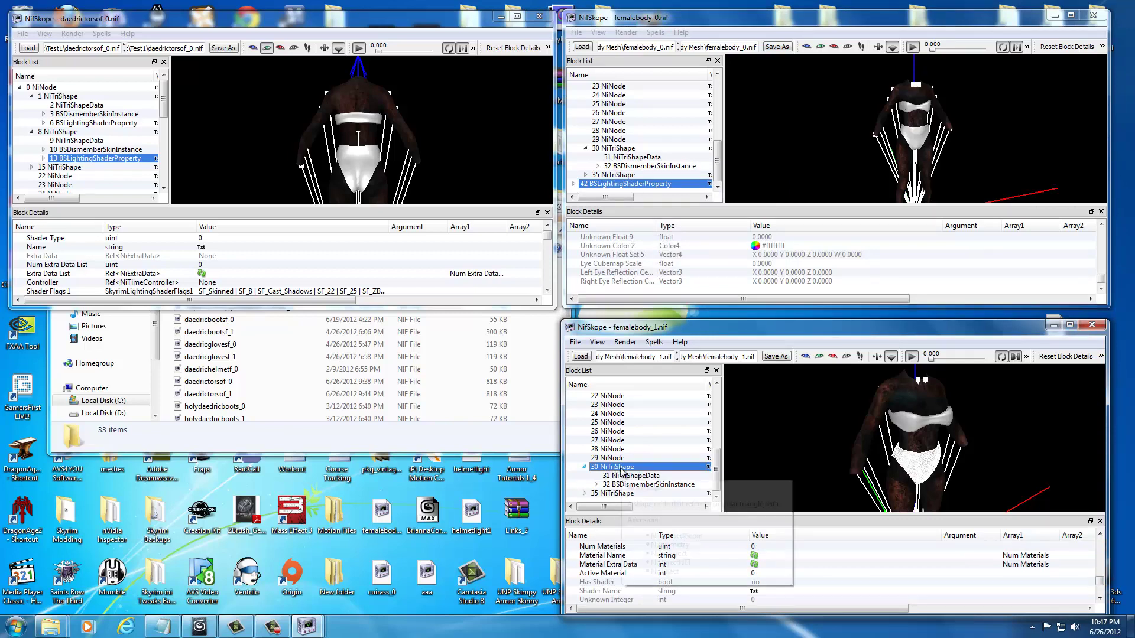
key("End")
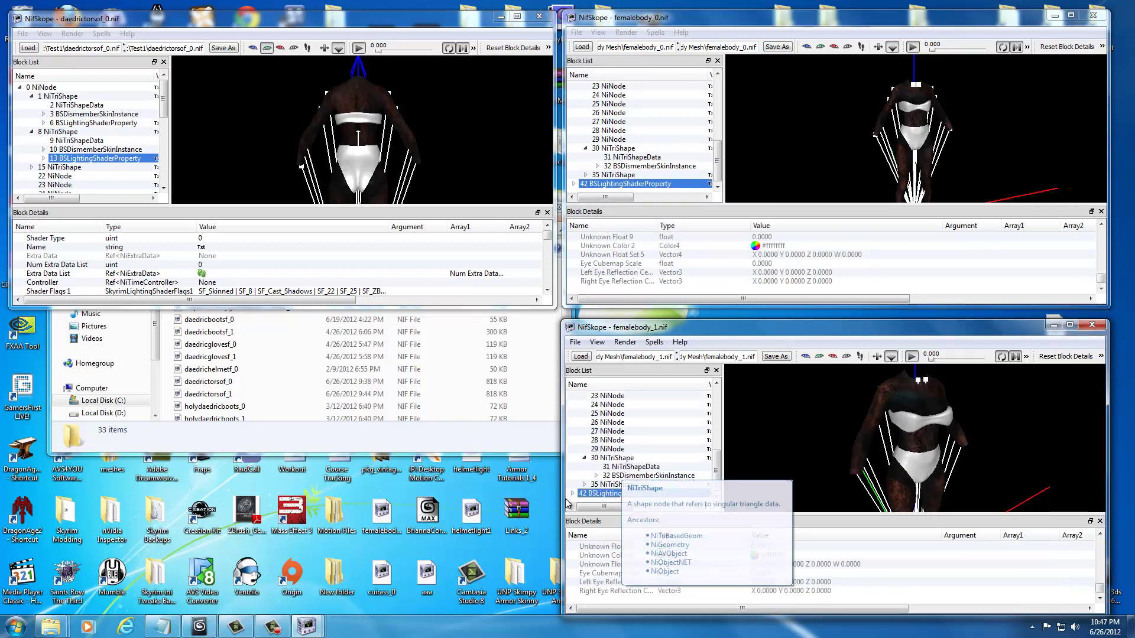
Link the pasted shader to 30 NiTriShape in femalebody_0 by setting its first Properties reference to 42.
left_click(612, 148)
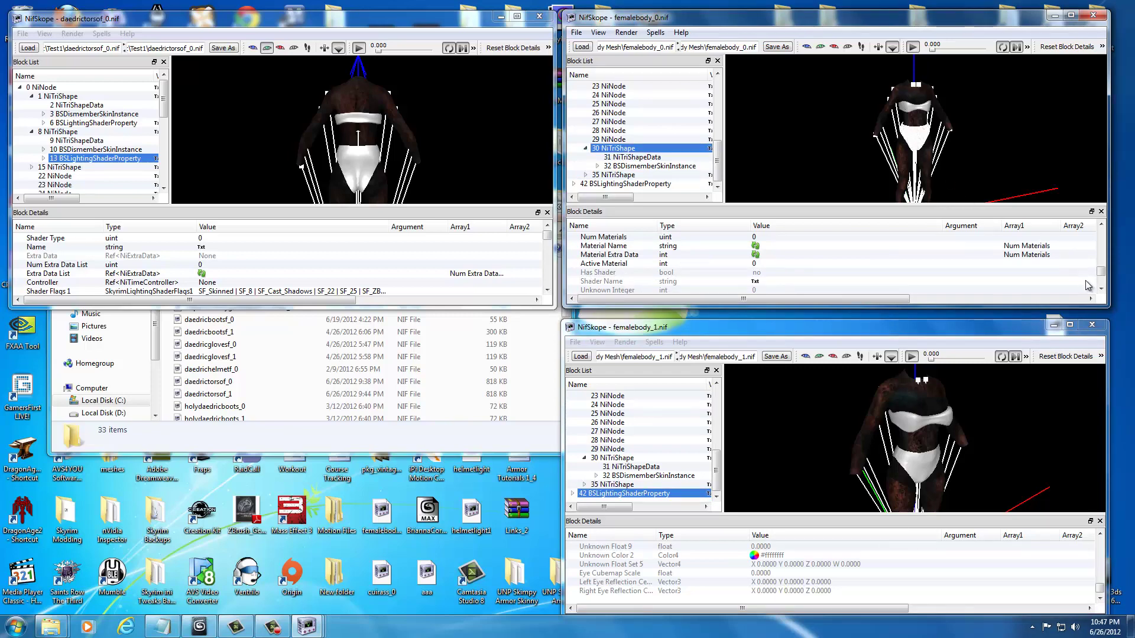
left_click_drag(1098, 274, 1098, 280)
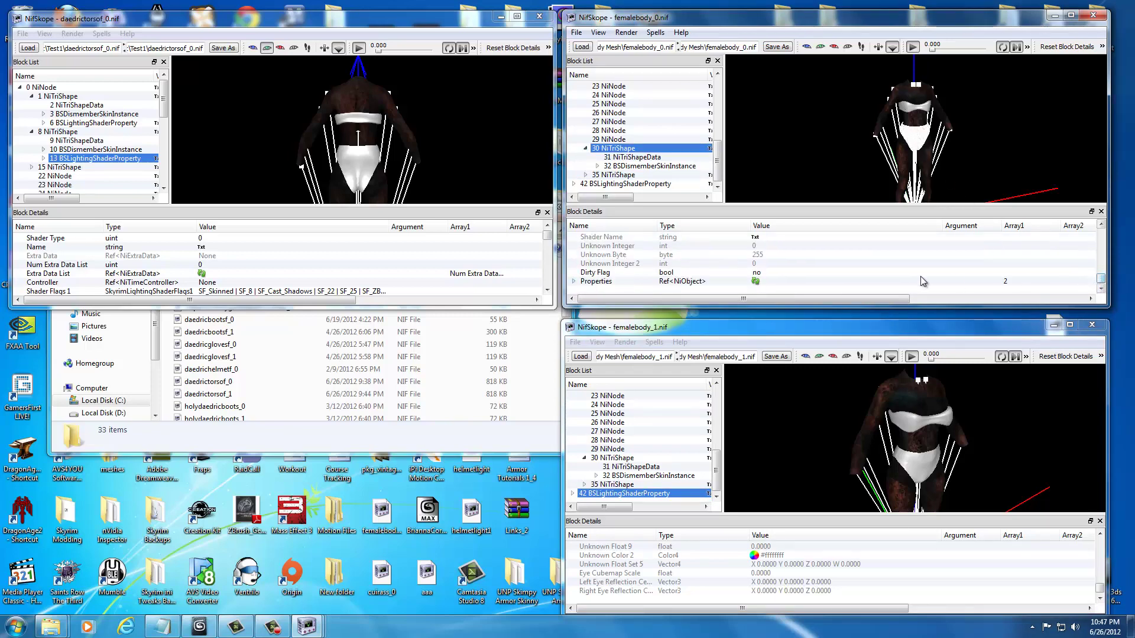
left_click(576, 283)
double_click(764, 272)
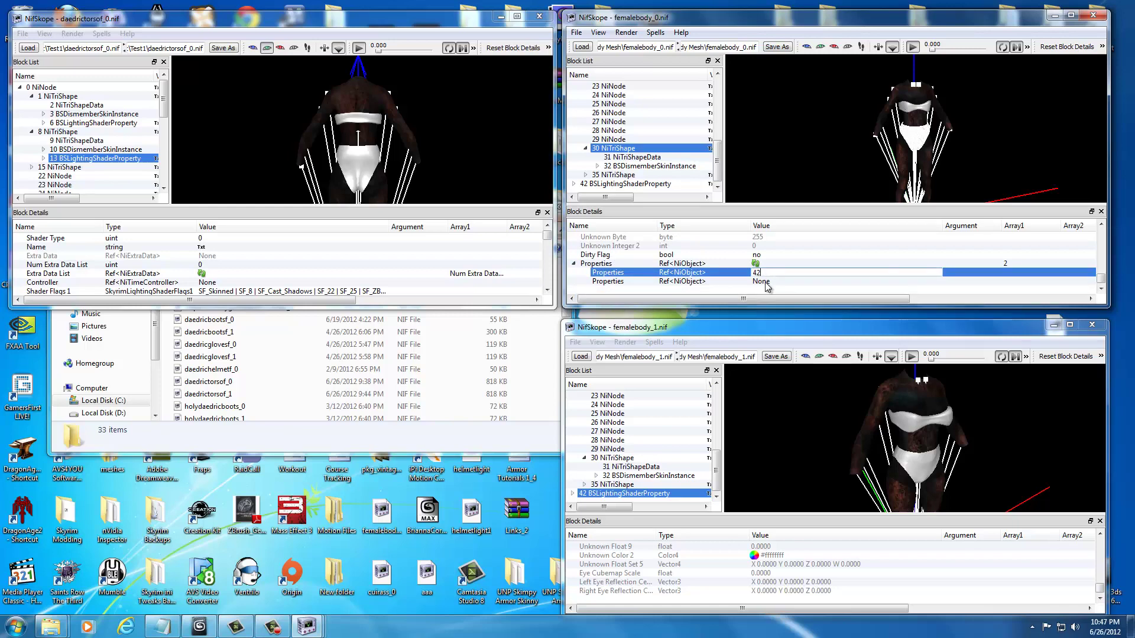
type("42")
key("Return")
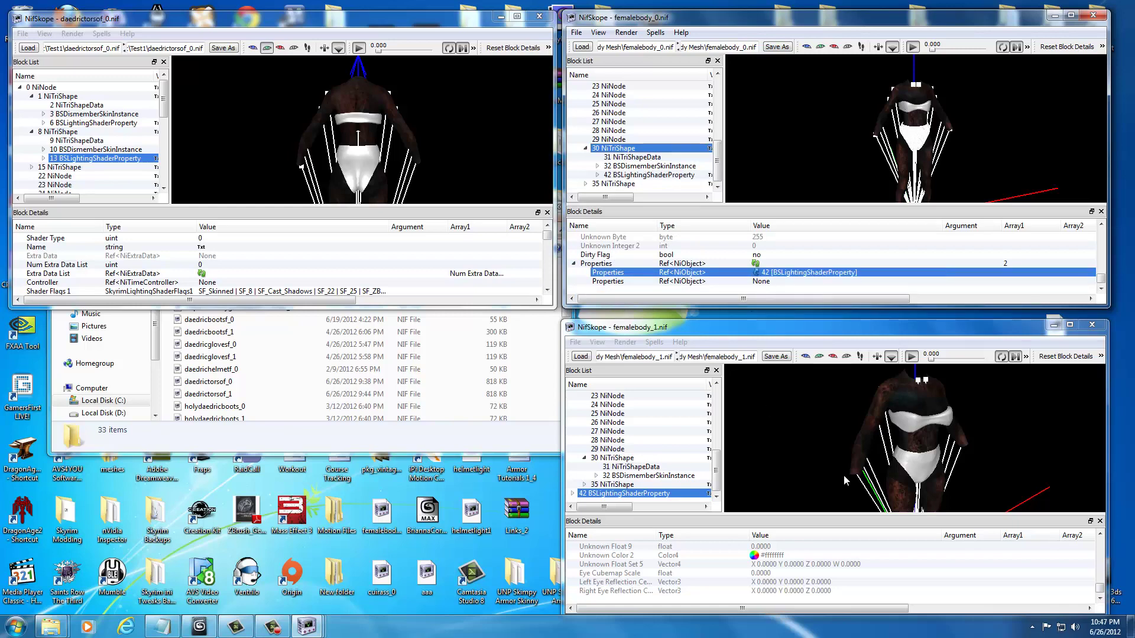
Set the first Properties reference of 30 NiTriShape in femalebody_1 to 42.
left_click(915, 469)
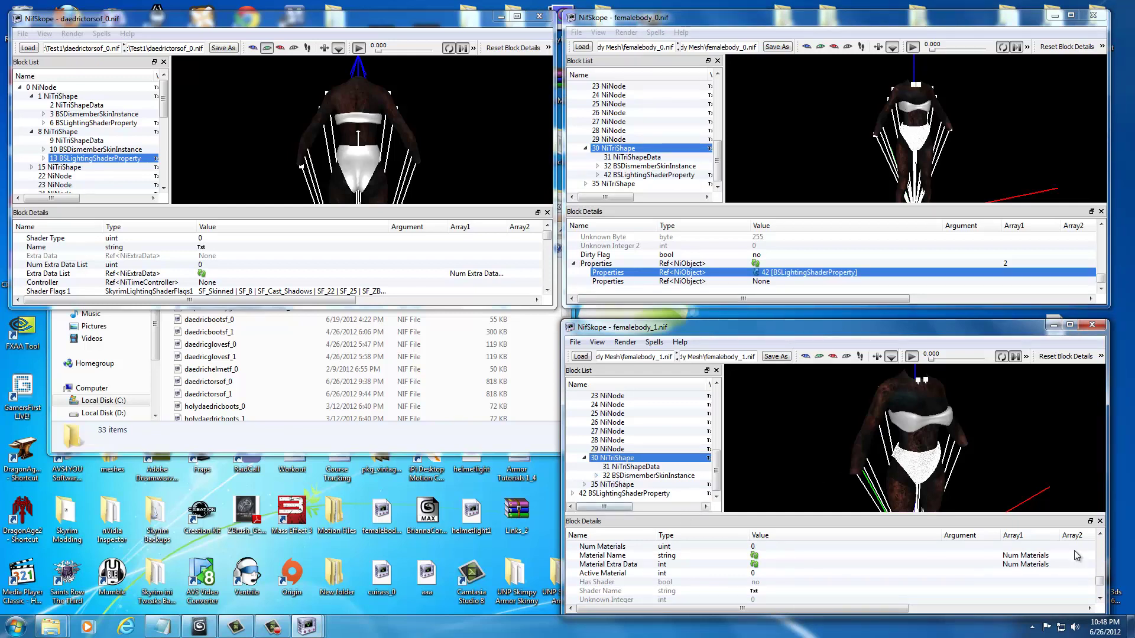
scroll(1099, 585, "down", 2)
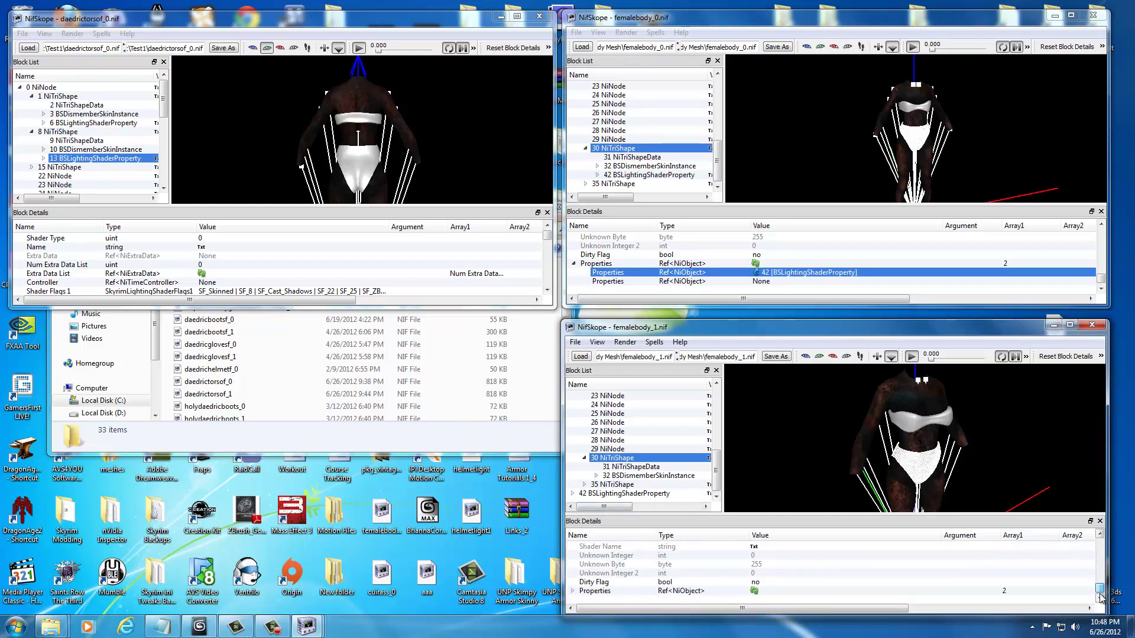
left_click(571, 591)
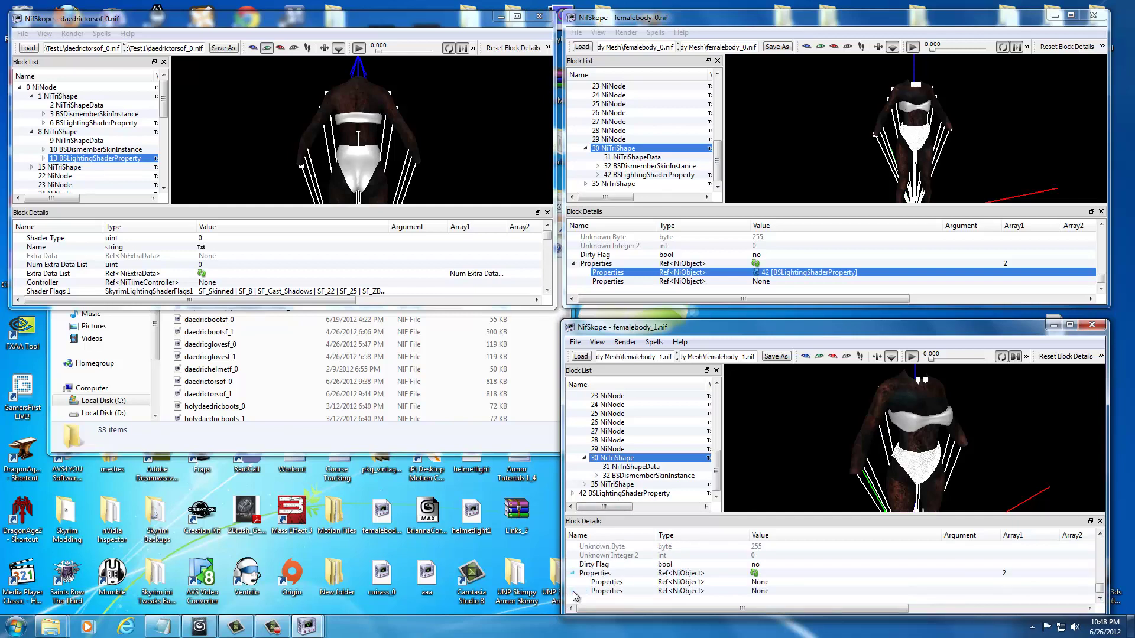
double_click(756, 583)
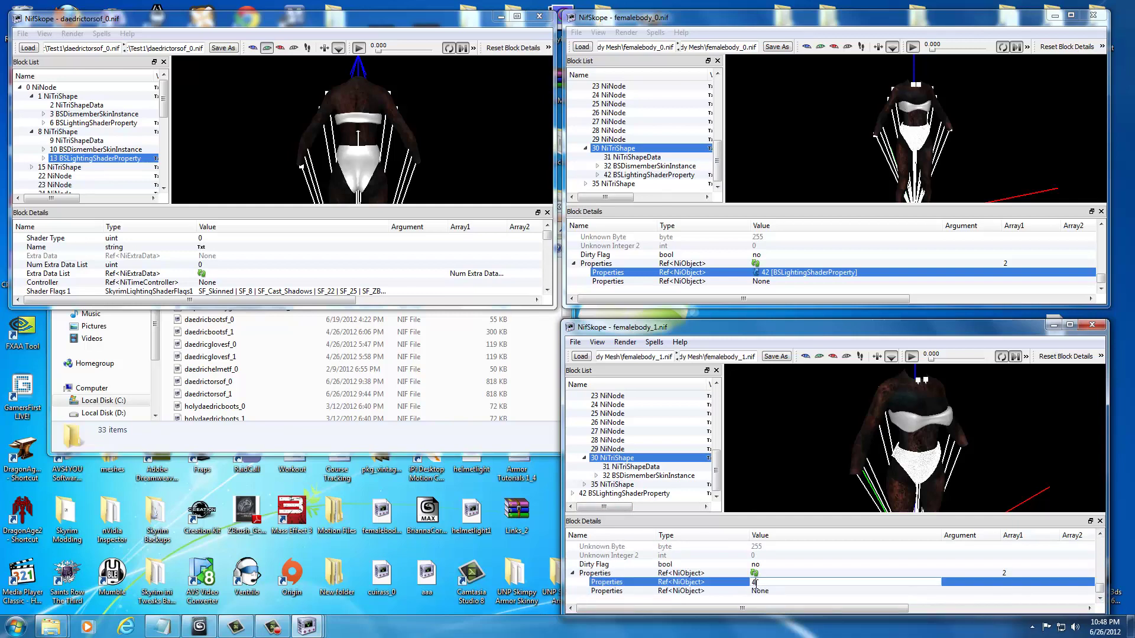
key("Return")
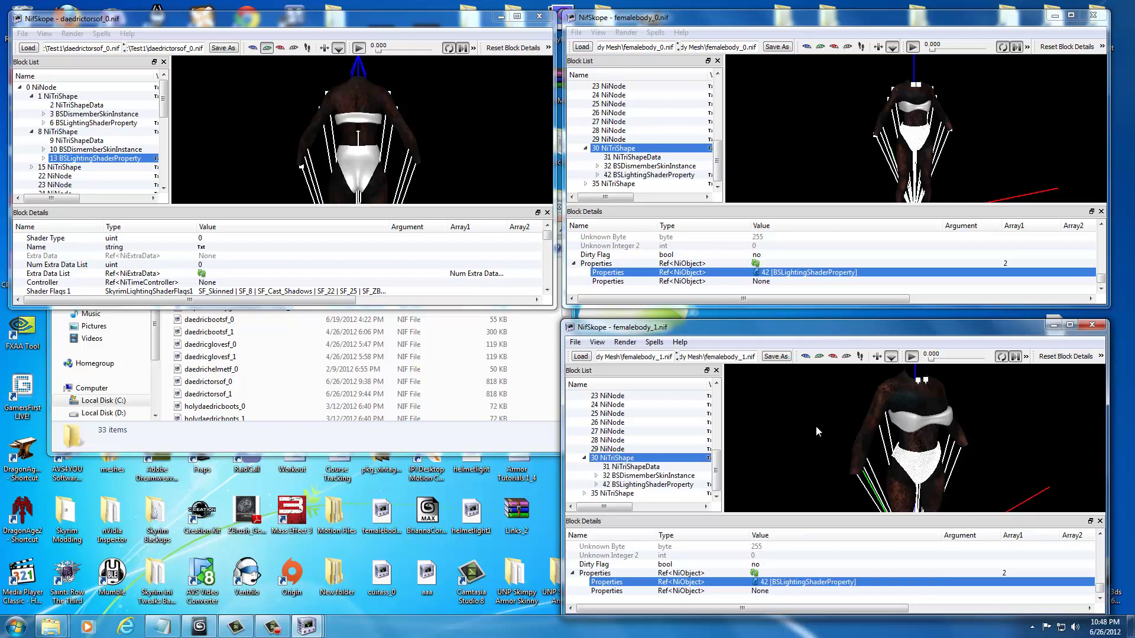
Check the finished meshes in both femalebody windows and close the daedrictorsof_0 source file.
mouse_move(816, 427)
left_mouse_down()
mouse_move(803, 445)
mouse_move(824, 441)
left_mouse_up()
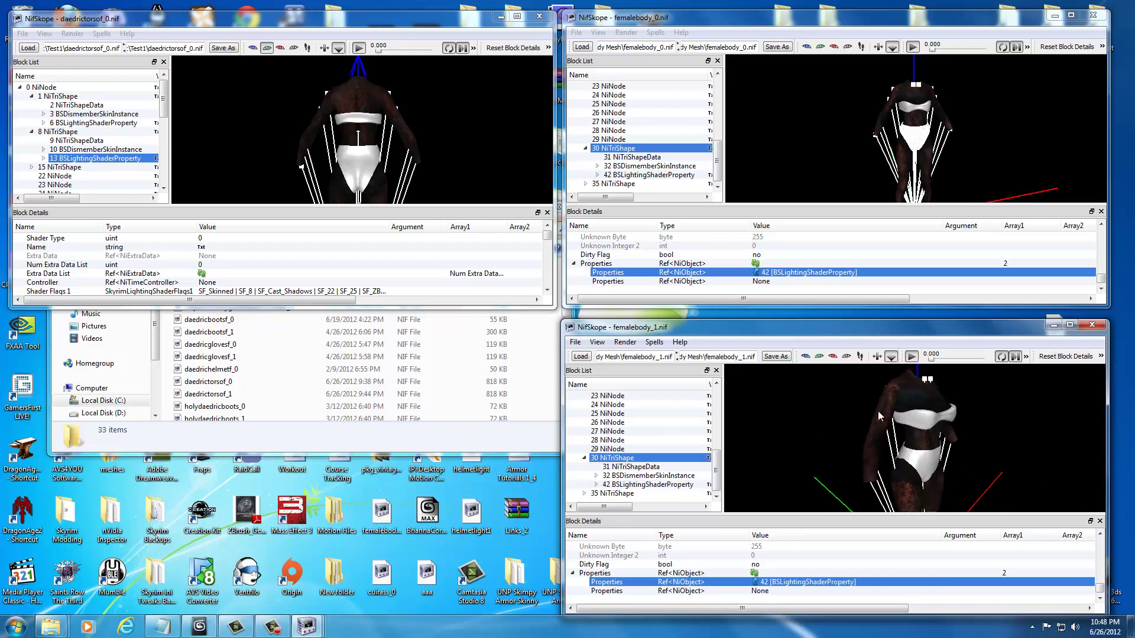
left_click(835, 110)
scroll(836, 110, "up", 4)
scroll(834, 131, "down", 5)
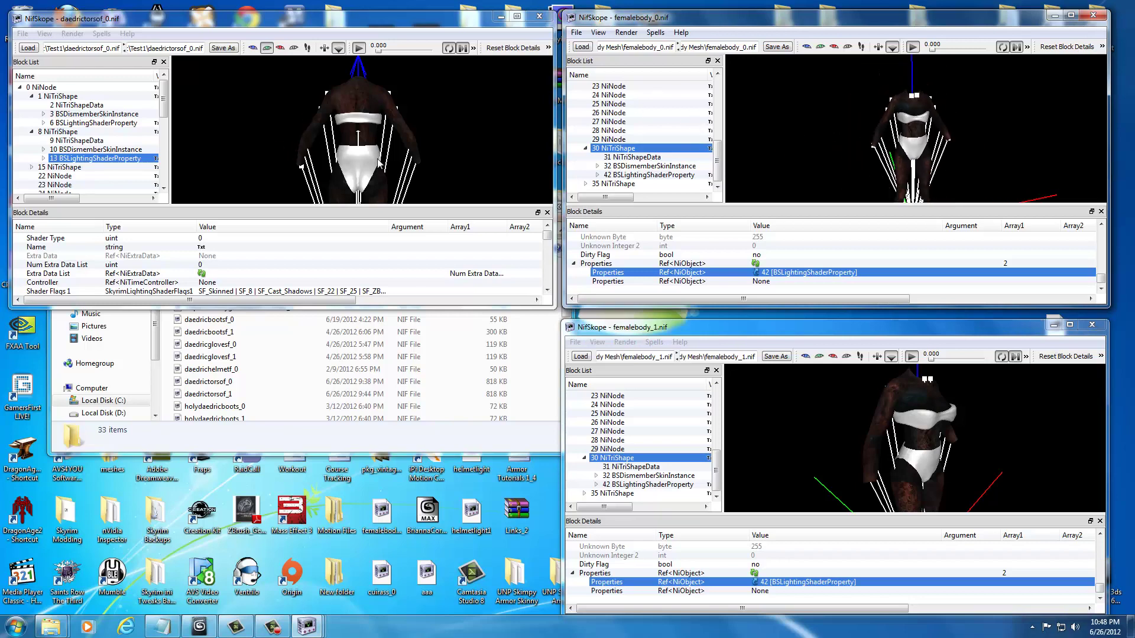
left_click(539, 17)
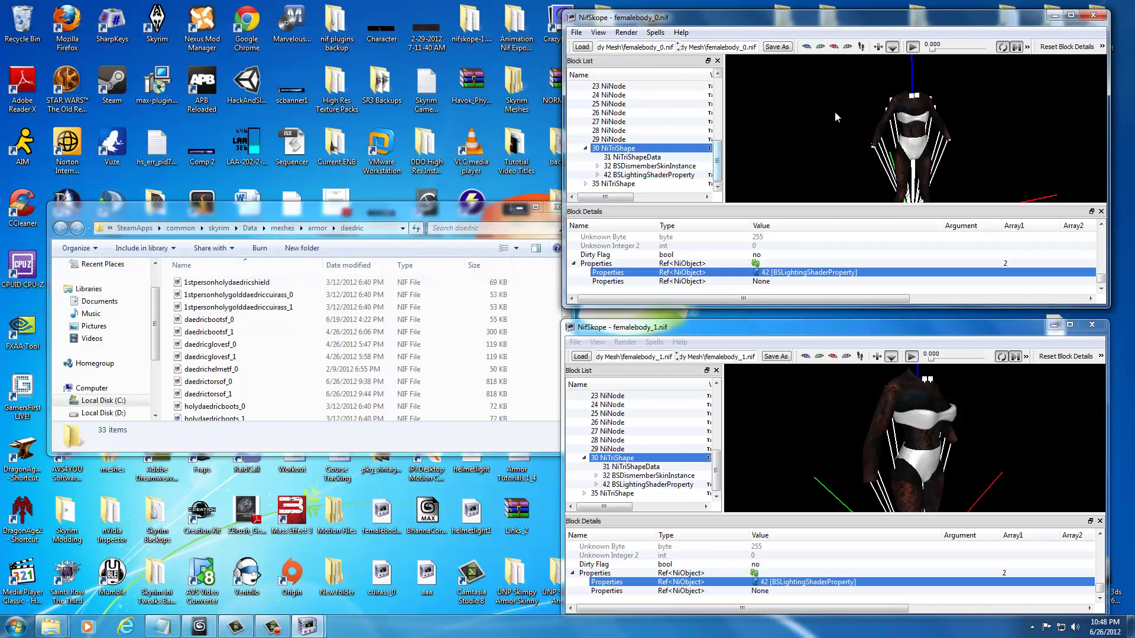
Save the femalebody_0 mesh as daedrictorsof_0 in UNP Custom Armors\data\meshes\armor\daedric\Final, replacing the existing file.
left_click(575, 32)
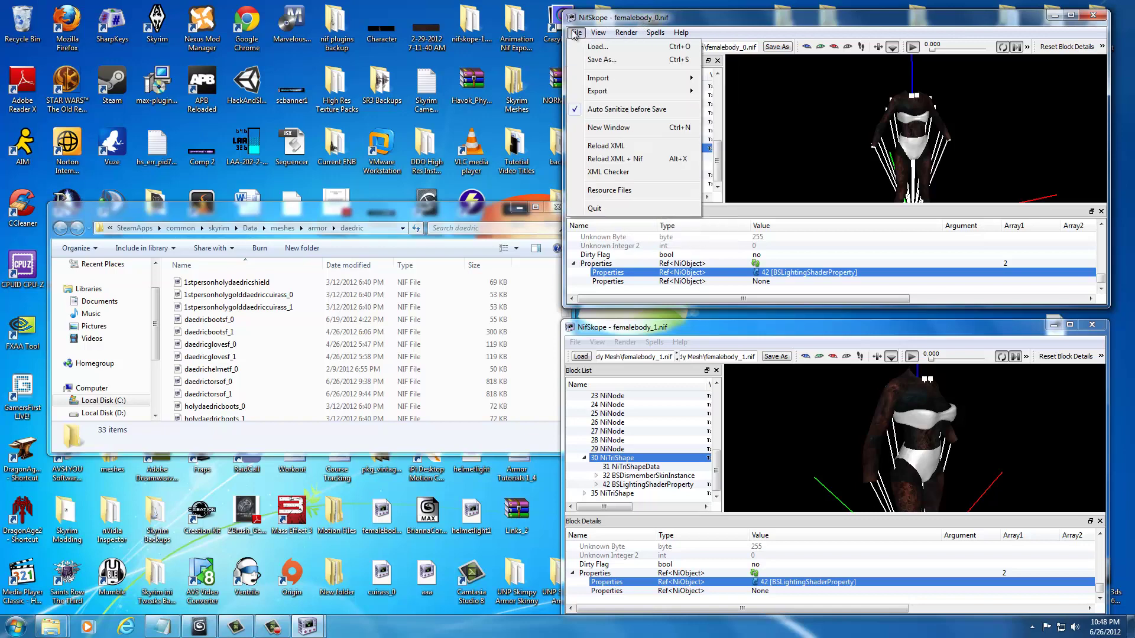
left_click(598, 60)
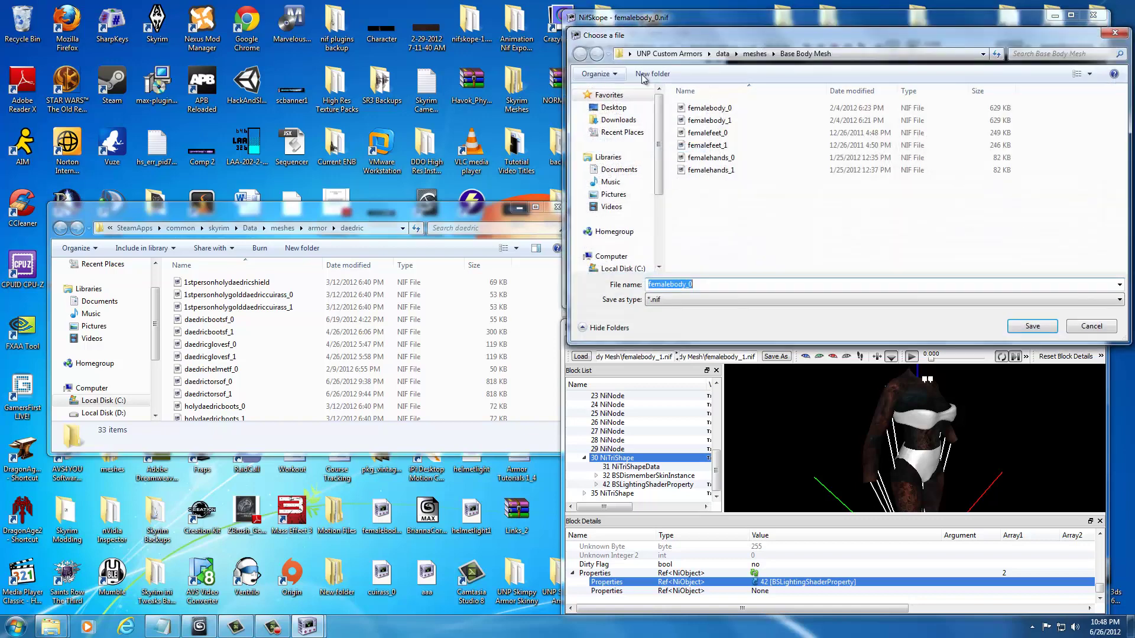
left_click(690, 54)
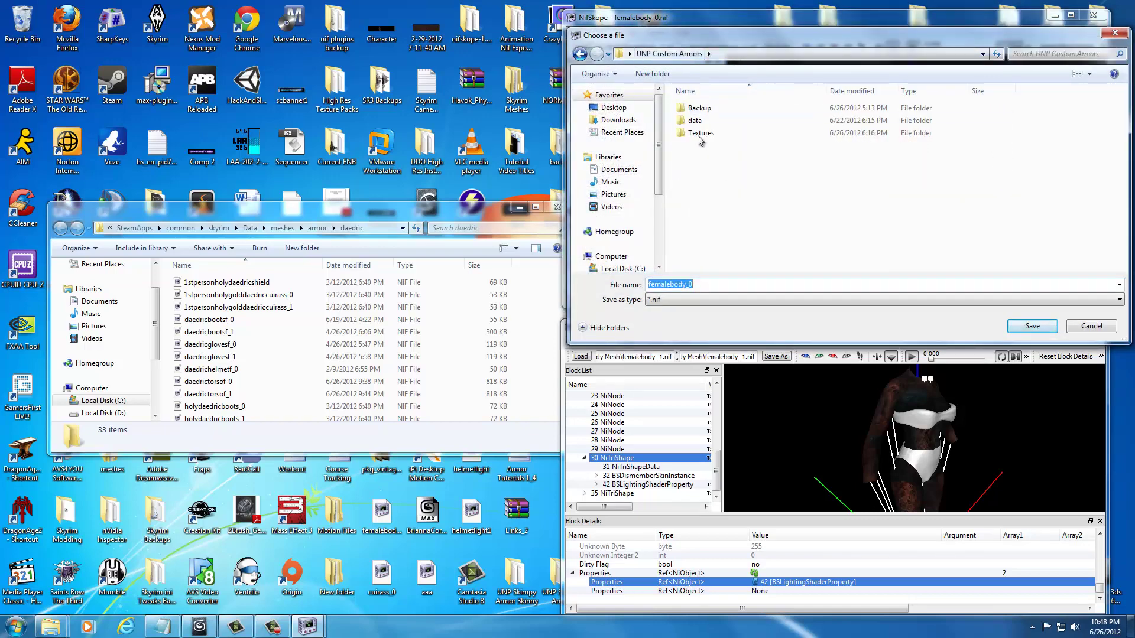
left_click(697, 121)
double_click(697, 121)
double_click(699, 109)
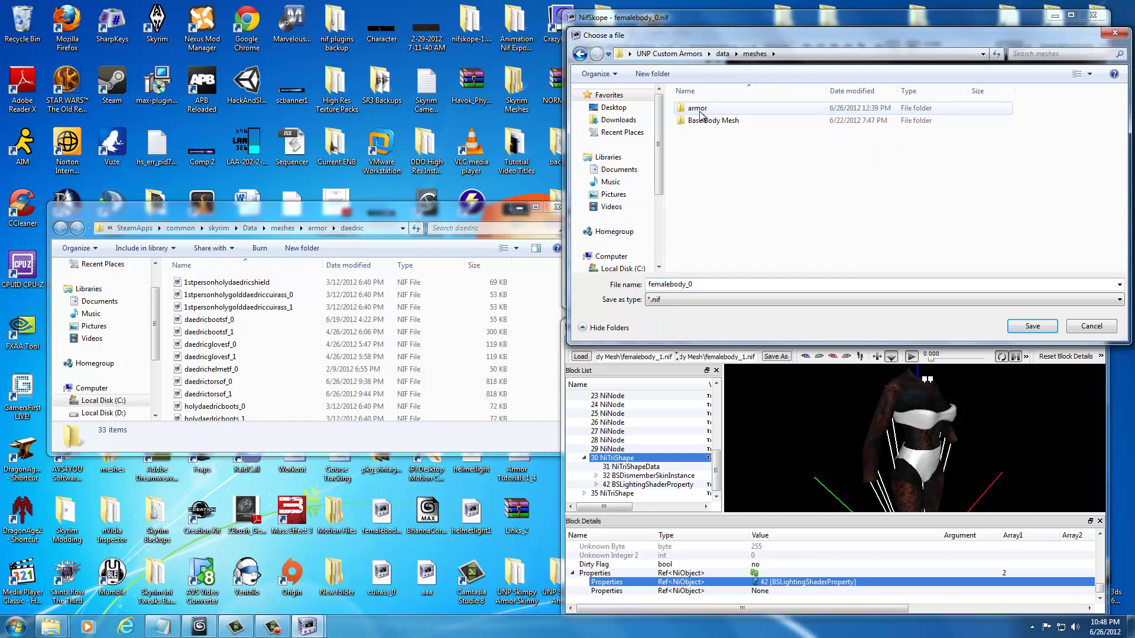
double_click(699, 109)
double_click(699, 109)
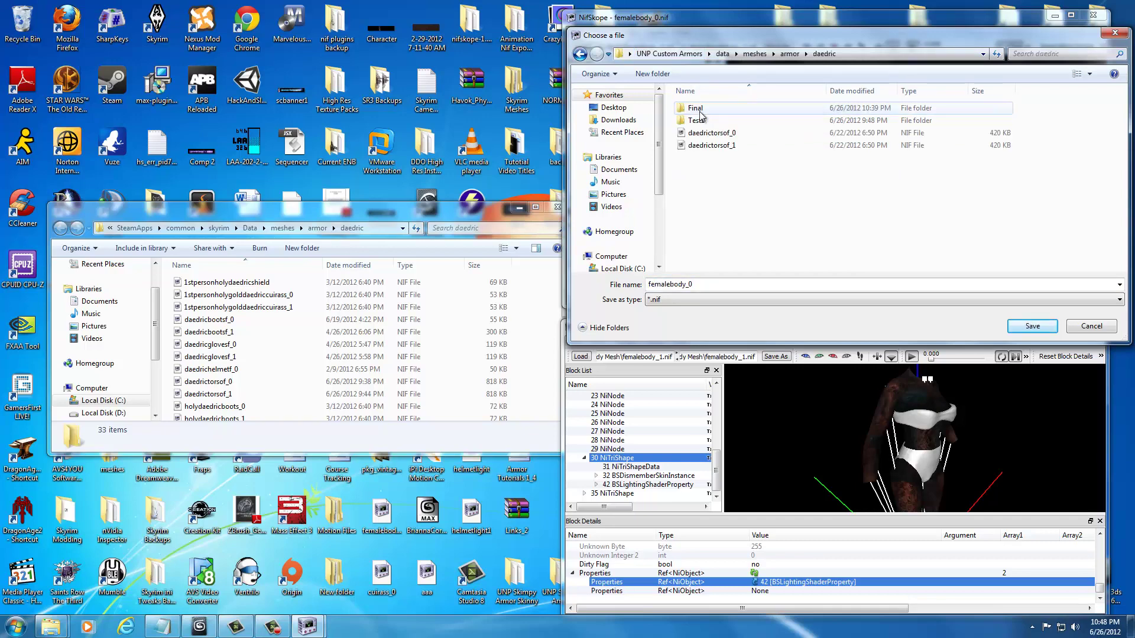
double_click(697, 109)
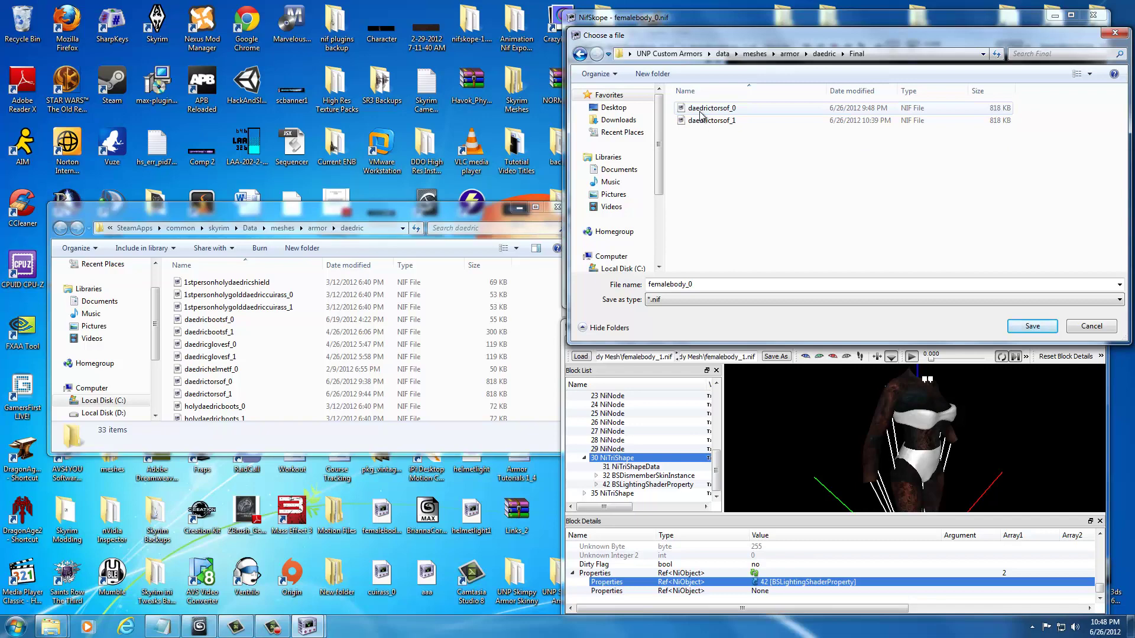
left_click(701, 110)
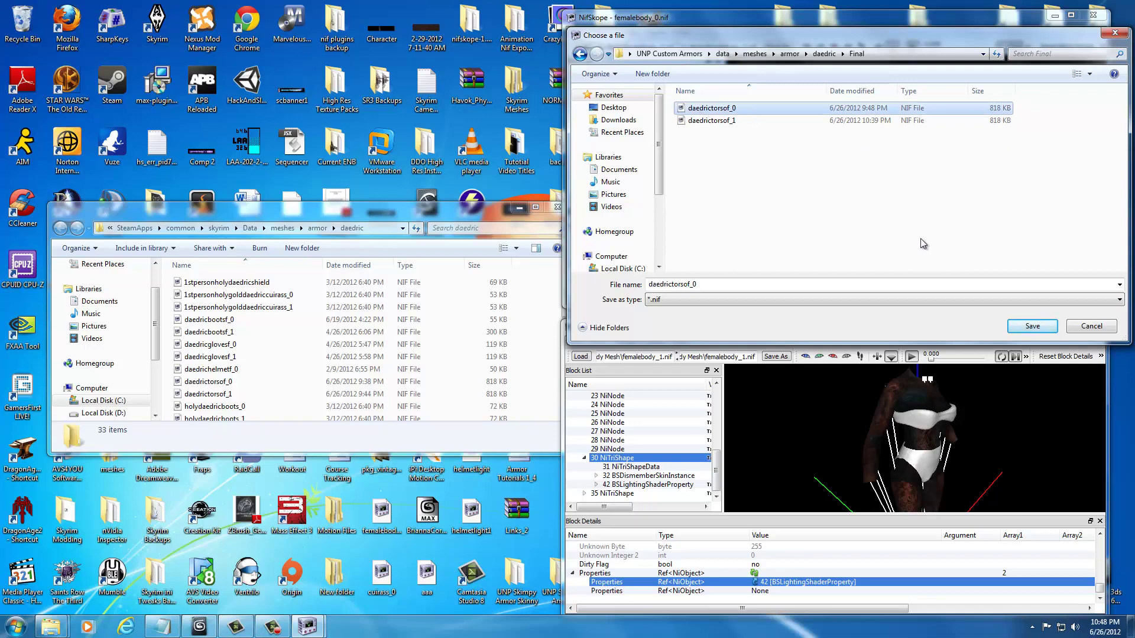
left_click(1032, 326)
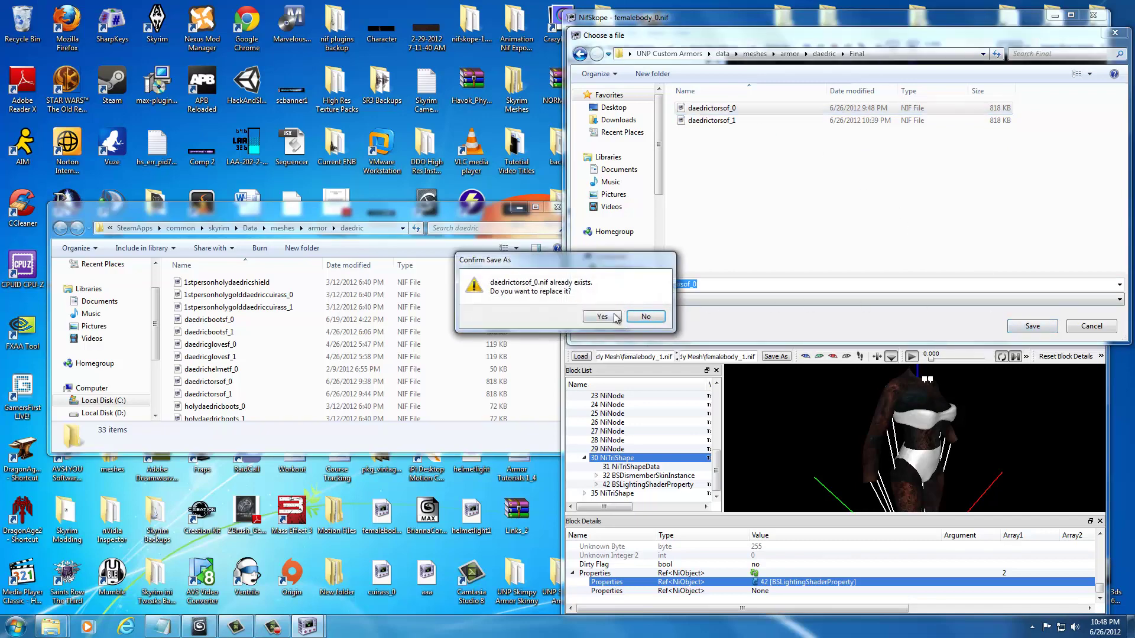
left_click(602, 317)
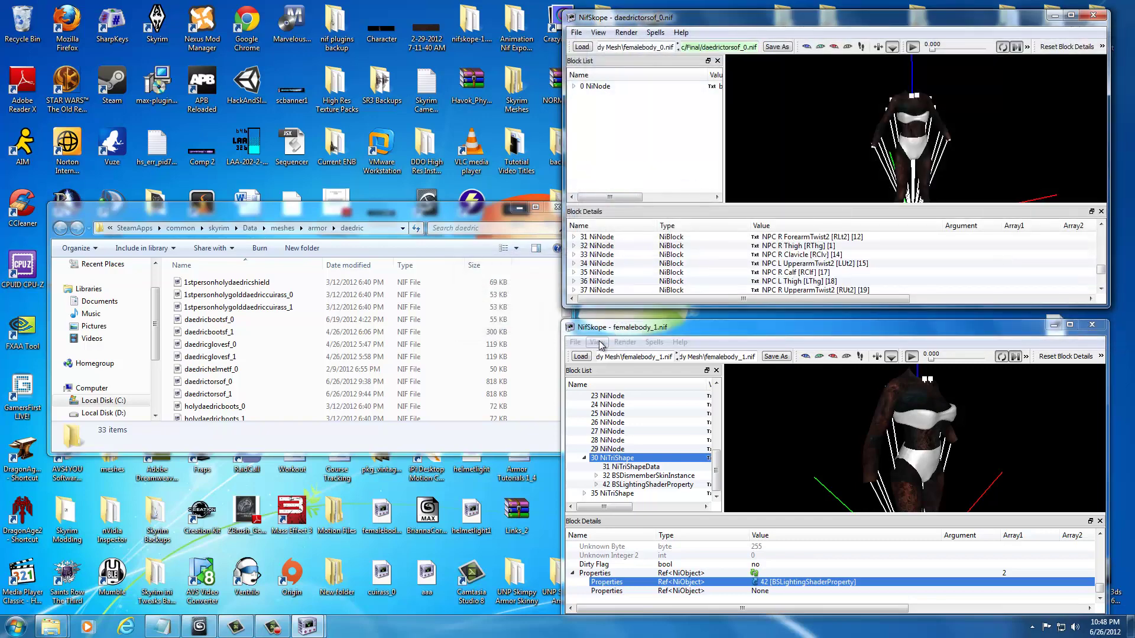
Save the femalebody_1 mesh over daedrictorsof_1 in the daedric\Final folder of UNP Custom Armors and close both mesh windows.
left_click(599, 333)
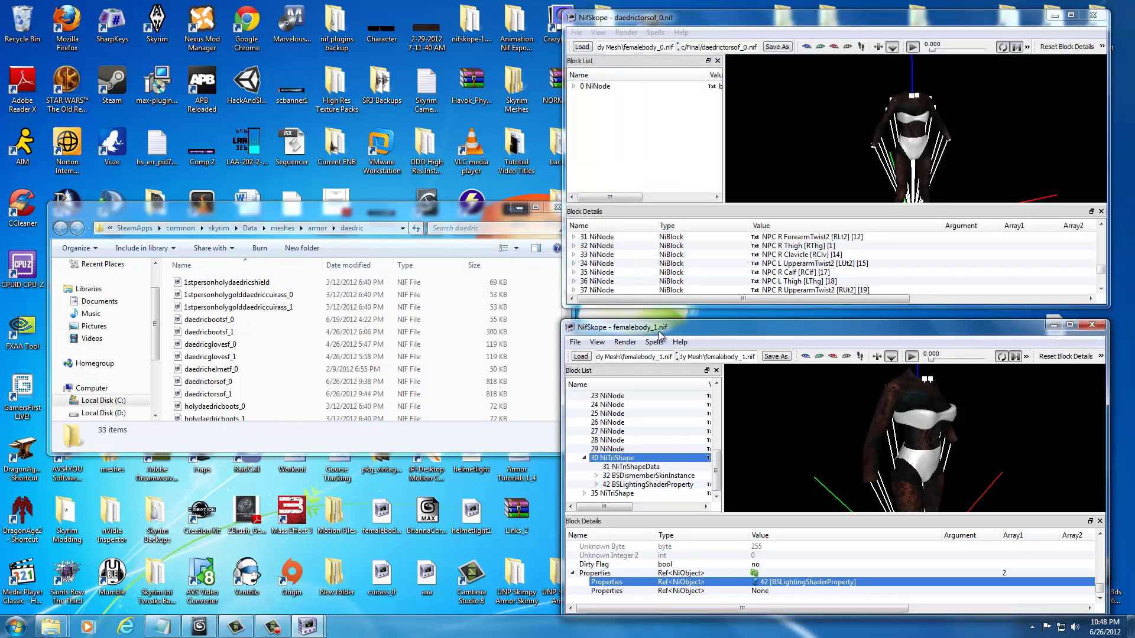
left_click(575, 344)
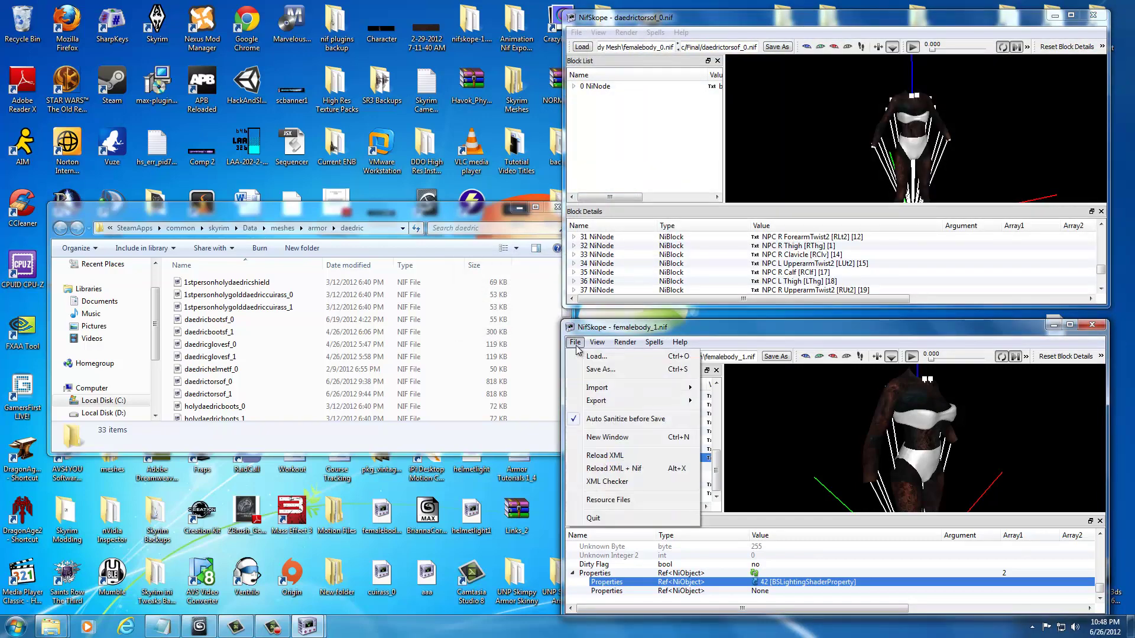
left_click(594, 370)
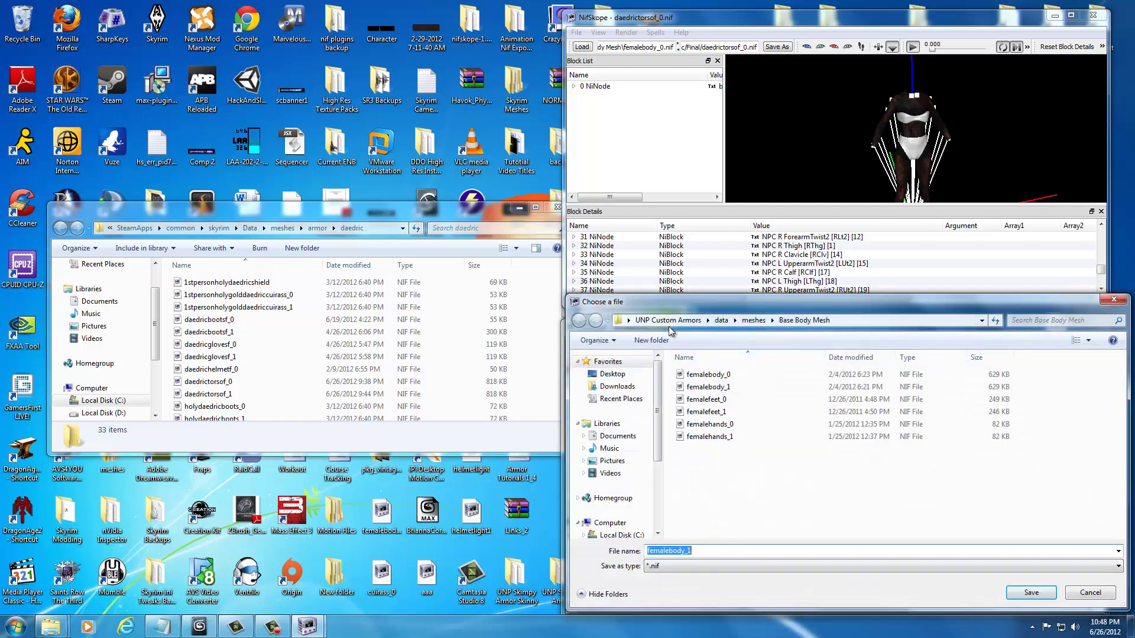
left_click(668, 320)
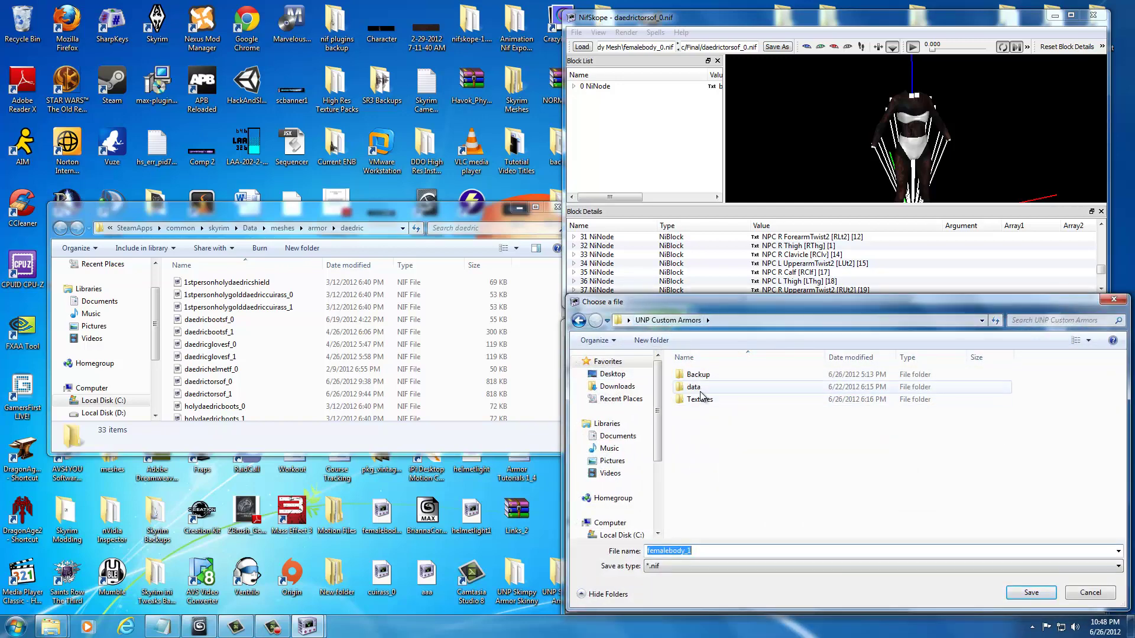
left_click(700, 391)
double_click(701, 390)
double_click(698, 376)
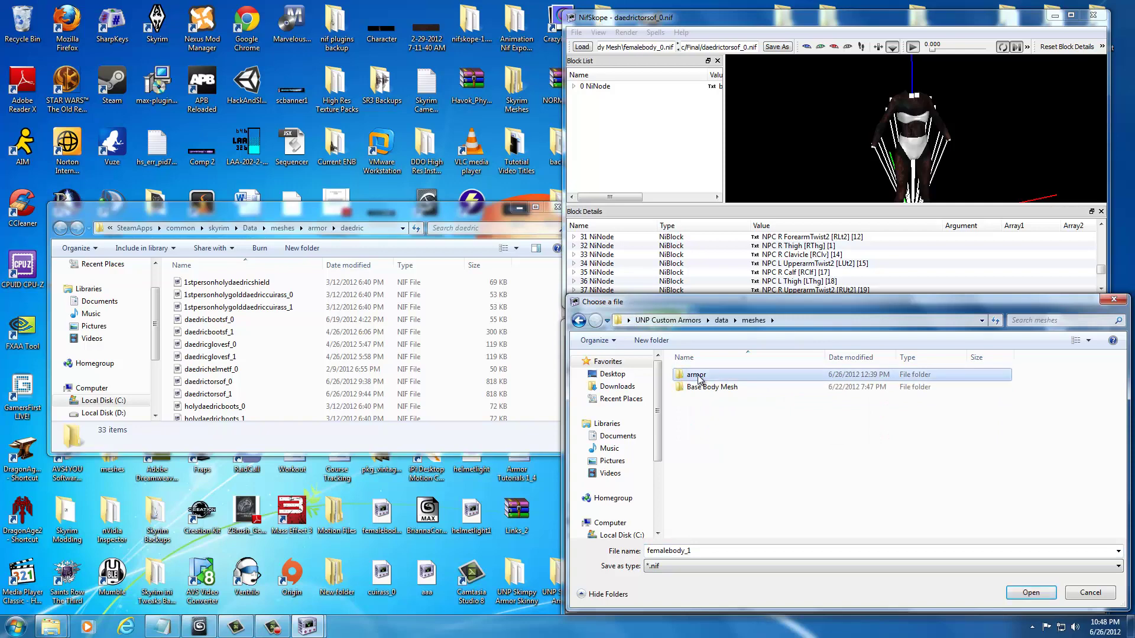
double_click(699, 376)
double_click(699, 375)
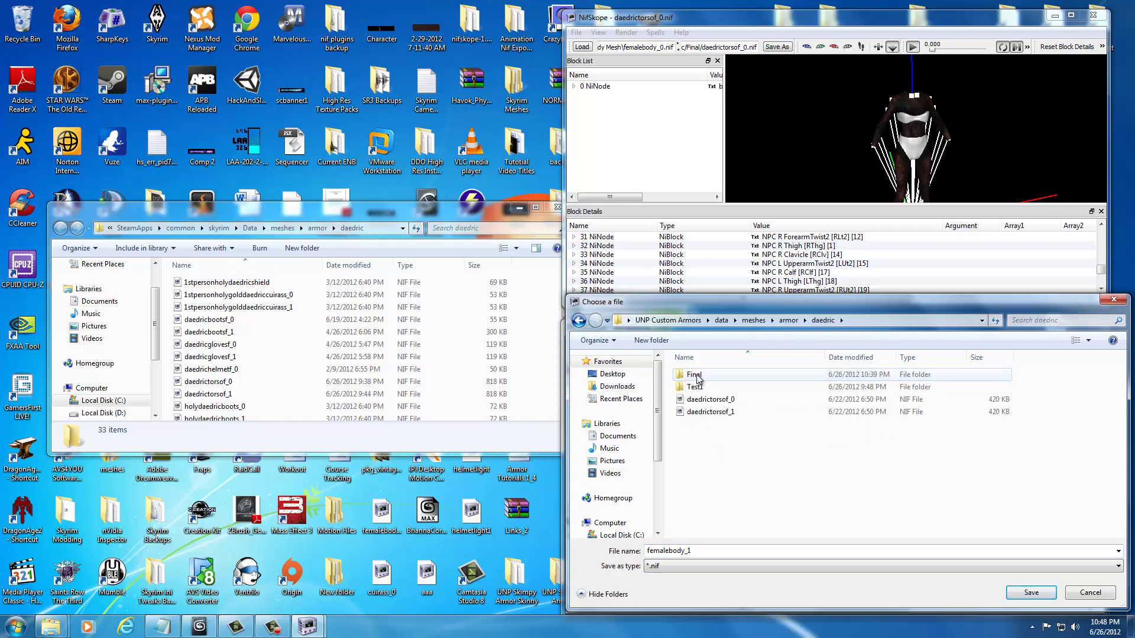
double_click(696, 376)
left_click(704, 388)
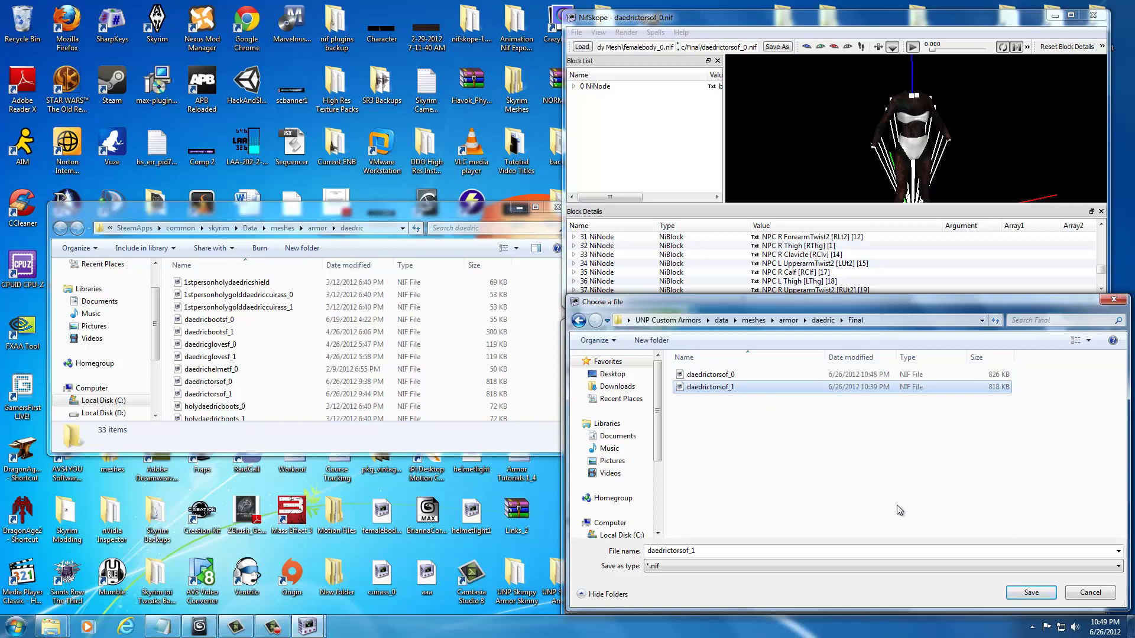
left_click(1031, 593)
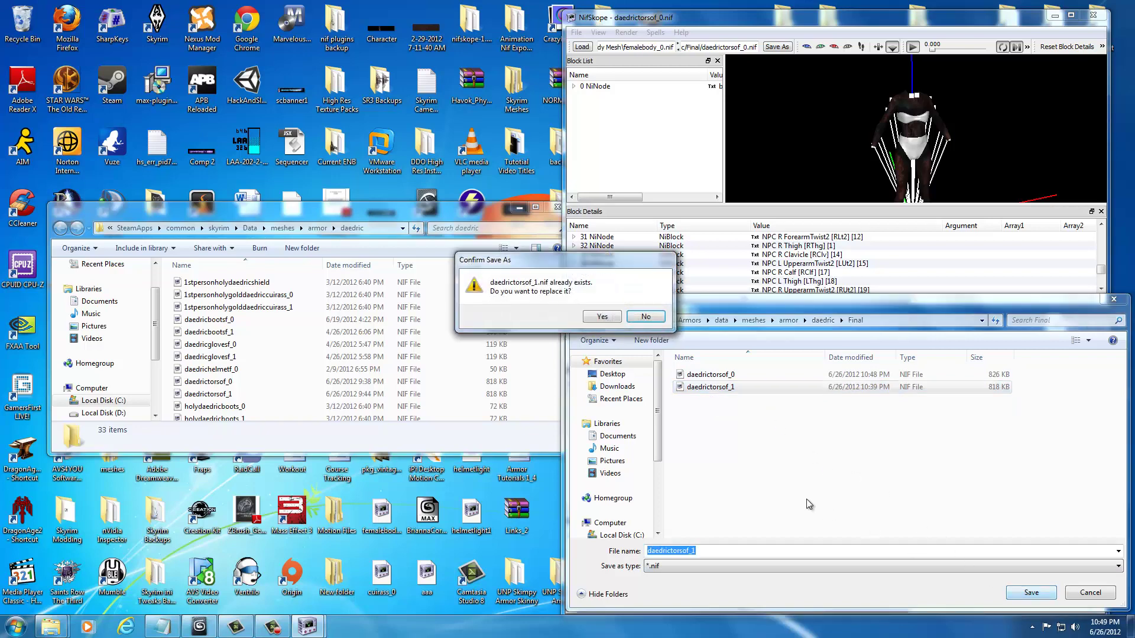
left_click(602, 318)
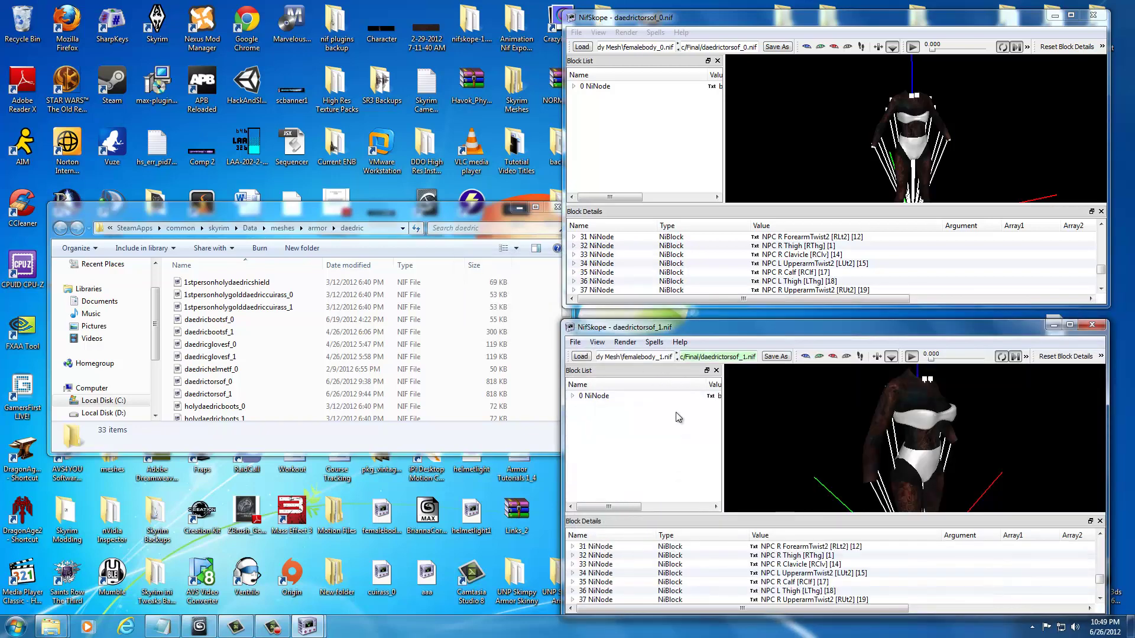
left_click(1091, 327)
left_click(1093, 15)
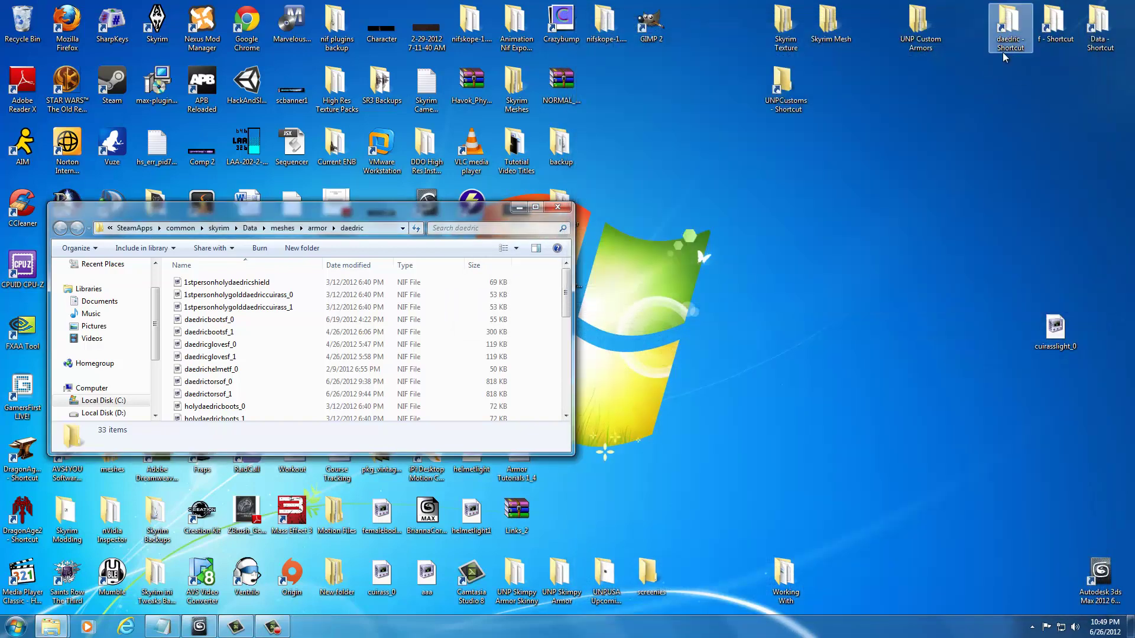
Open the UNP Custom Armors folder beside the game's daedric folder and browse to data\meshes\armor\daedric\Final.
double_click(920, 24)
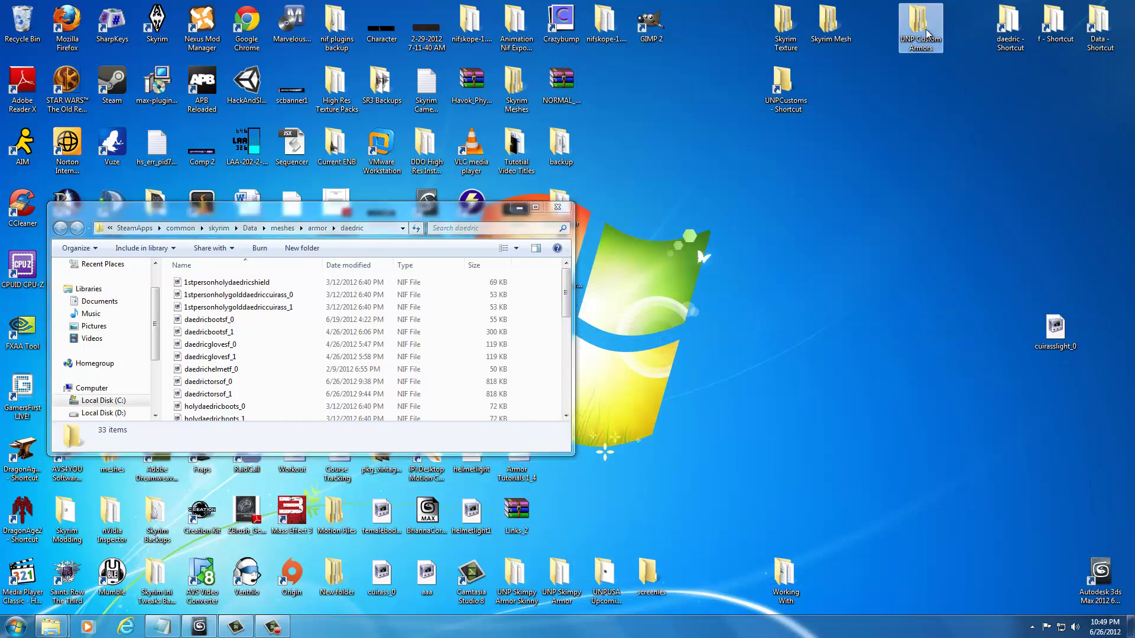
left_click_drag(433, 245, 941, 209)
double_click(730, 294)
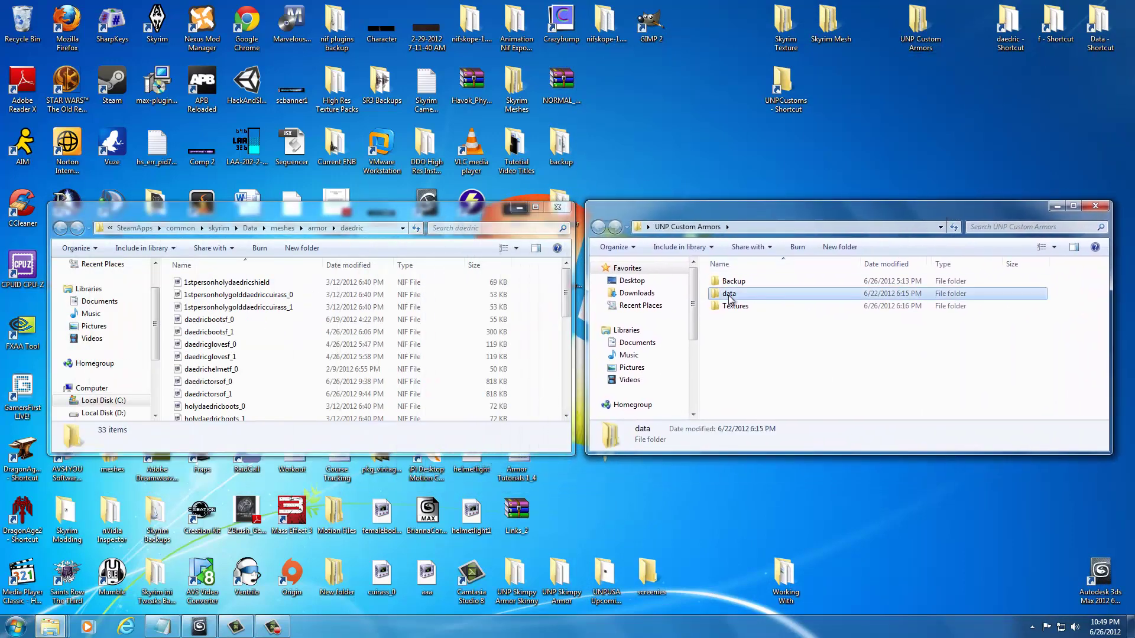
left_click(735, 283)
double_click(735, 283)
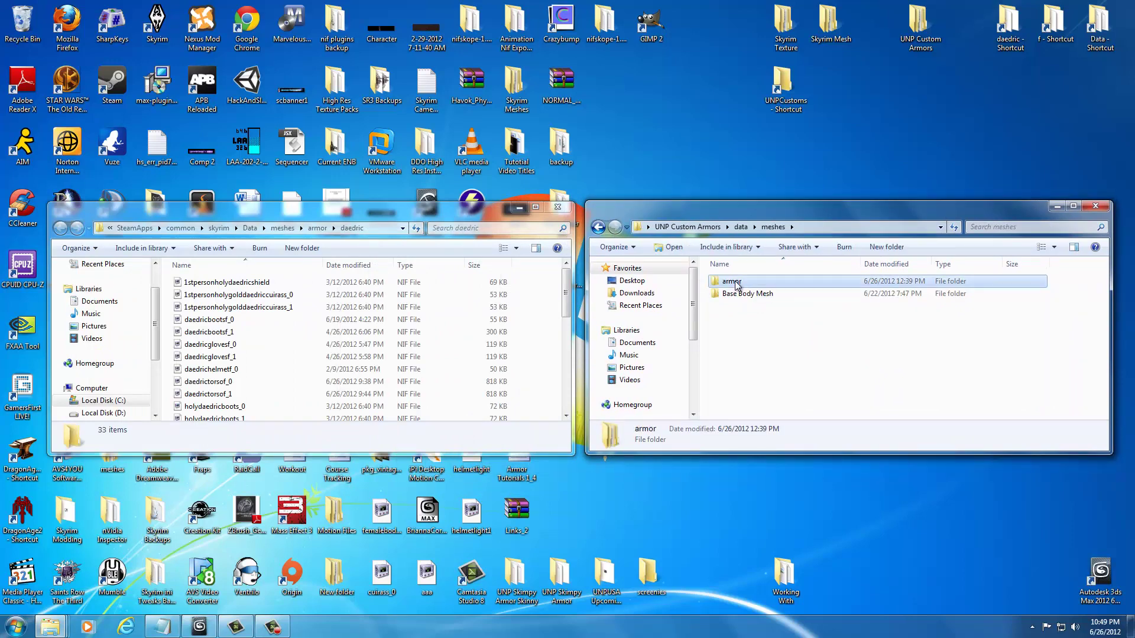
double_click(734, 283)
double_click(735, 283)
double_click(735, 282)
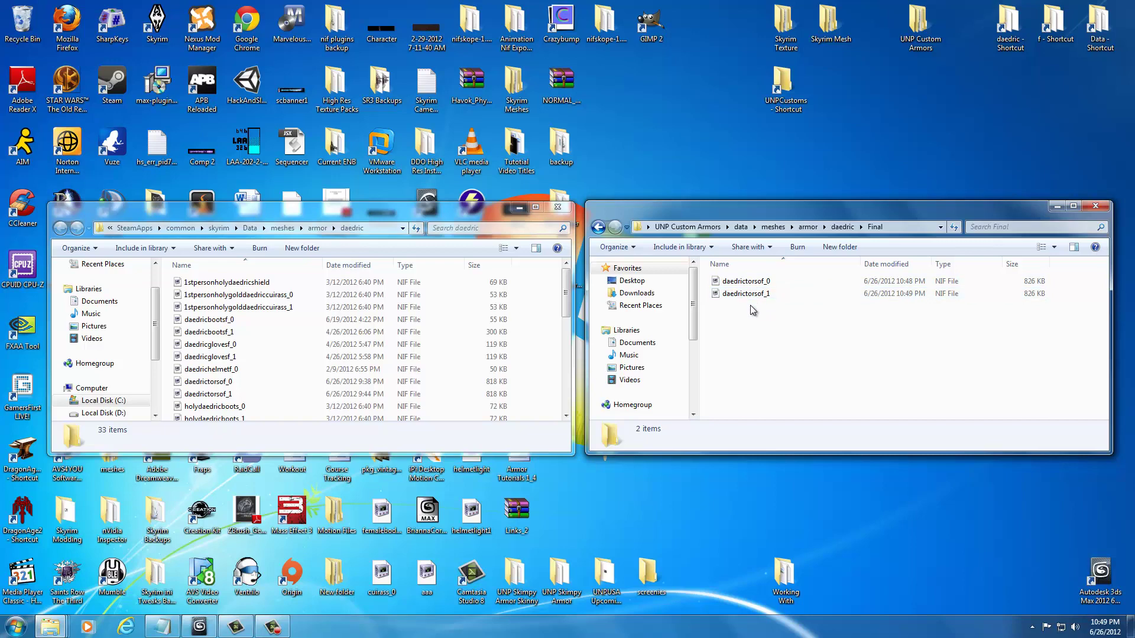
Copy daedrictorsof_0 and daedrictorsof_1 from Final into the game's meshes\armor\daedric folder, replacing the existing files.
left_click_drag(751, 305, 744, 285)
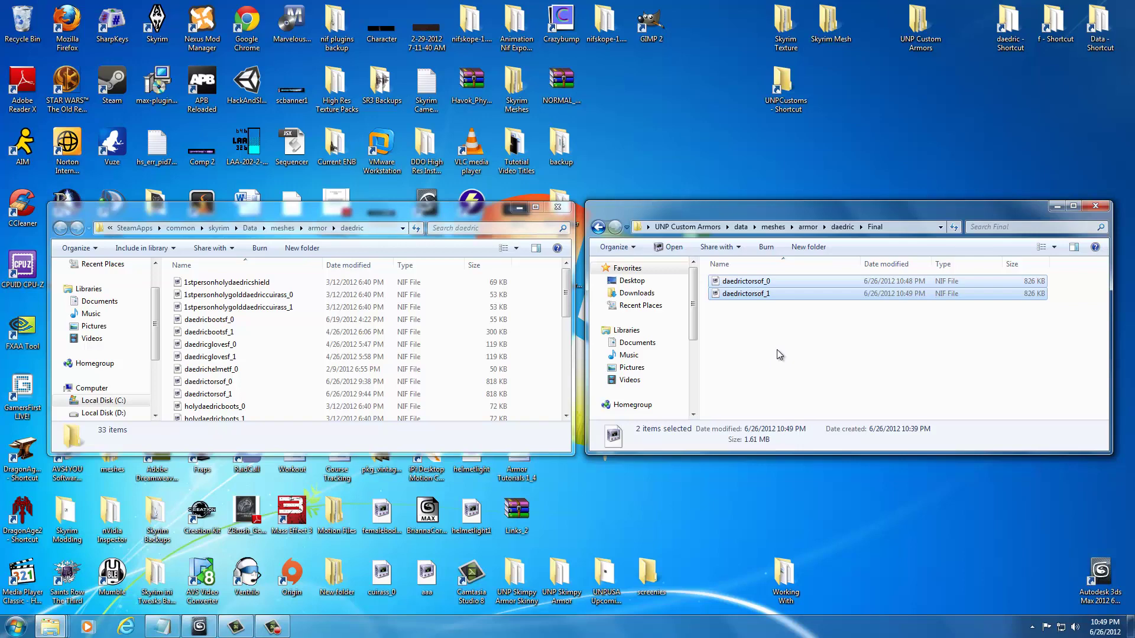
left_click(537, 361)
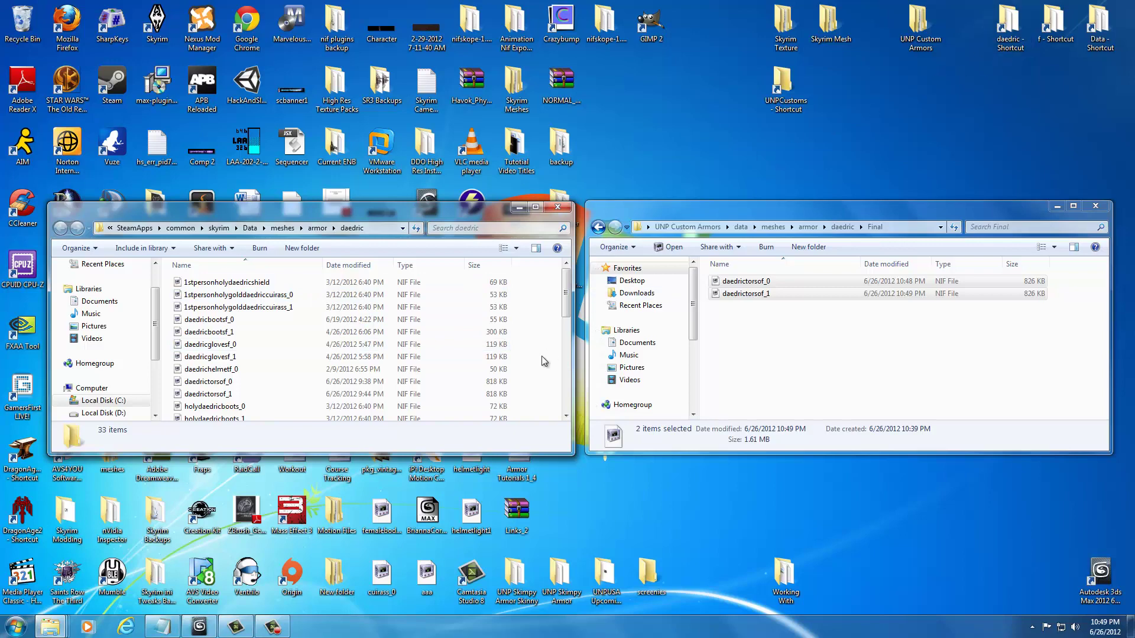
key("ctrl+v")
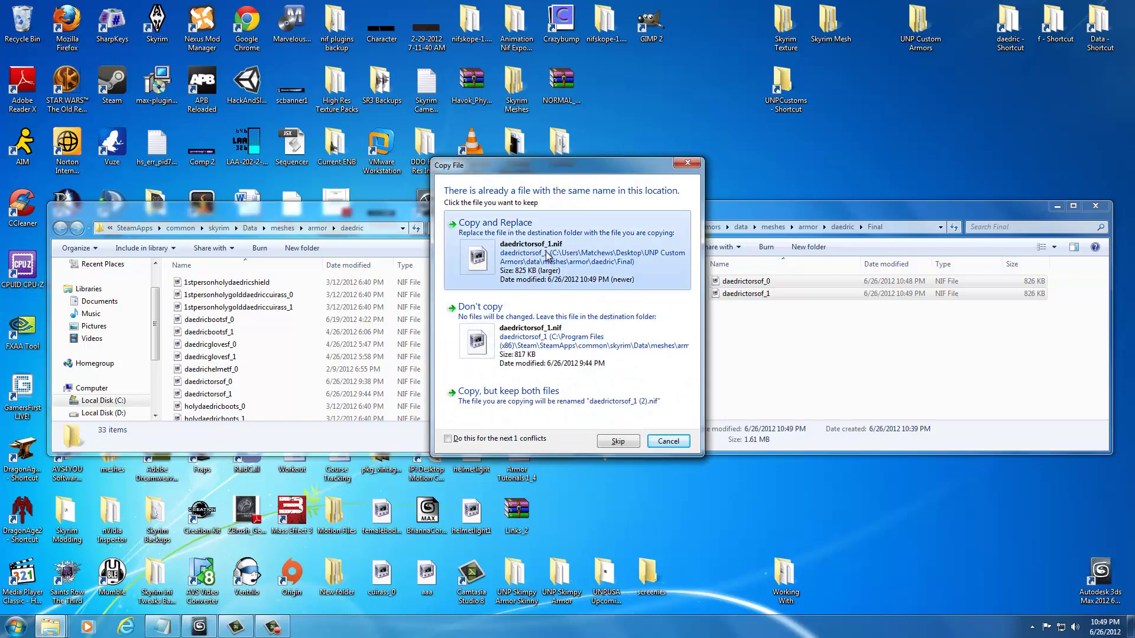
left_click(548, 256)
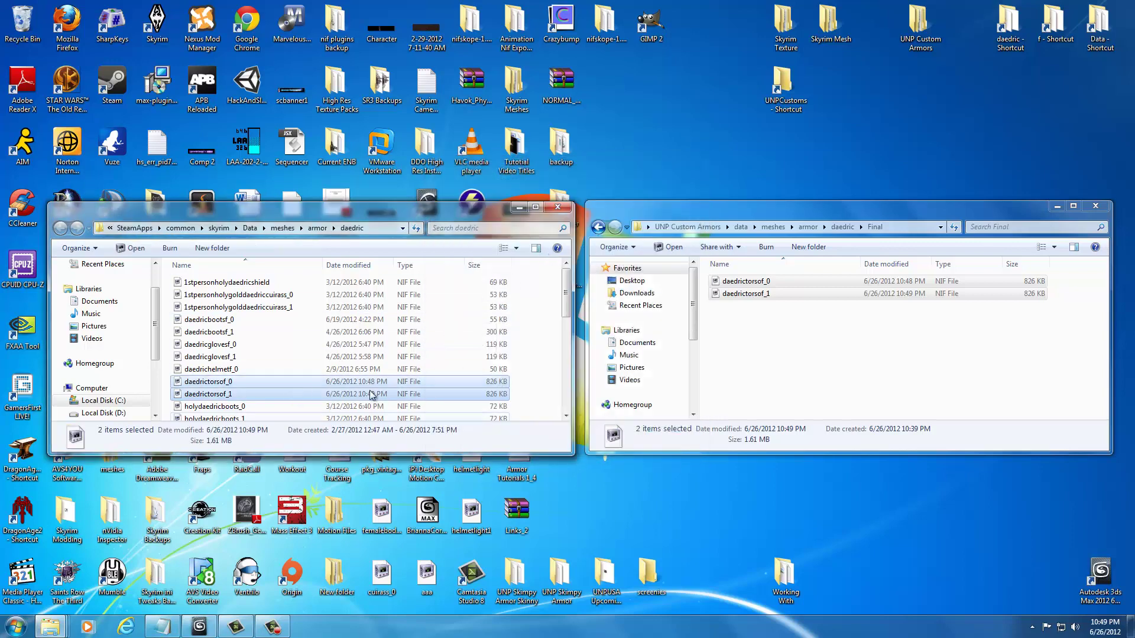
Launch Skyrim, continue the saved game and view the torso armor on the character.
double_click(157, 31)
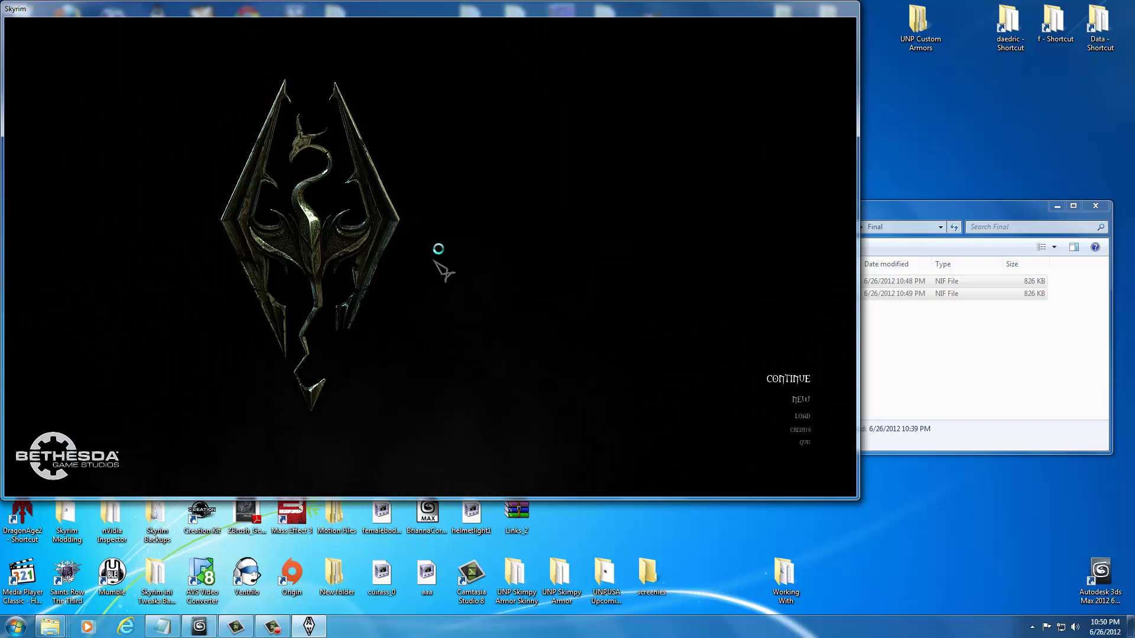
key("Return")
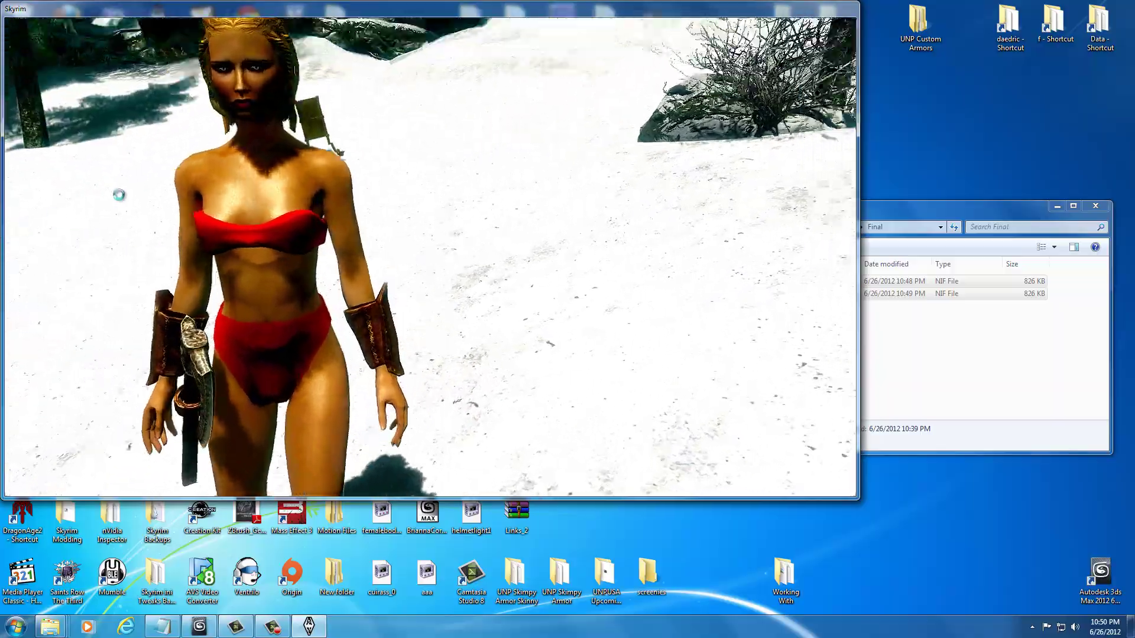
key("w")
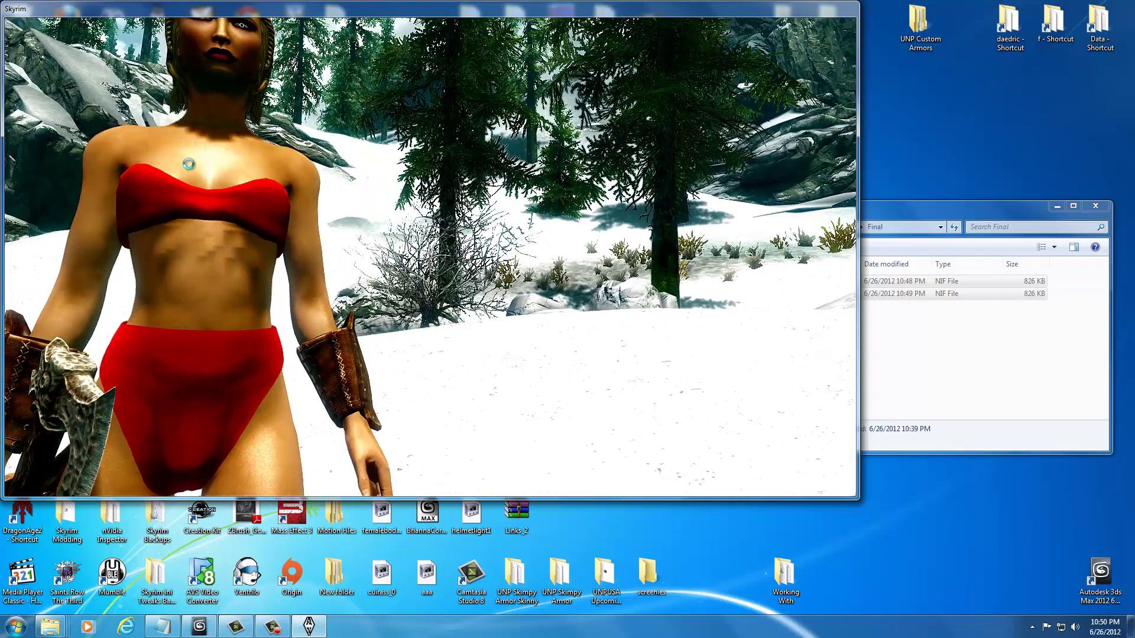
Run showracemenu in the console and move the body Weight slider up and back down to compare both torso meshes.
key("grave")
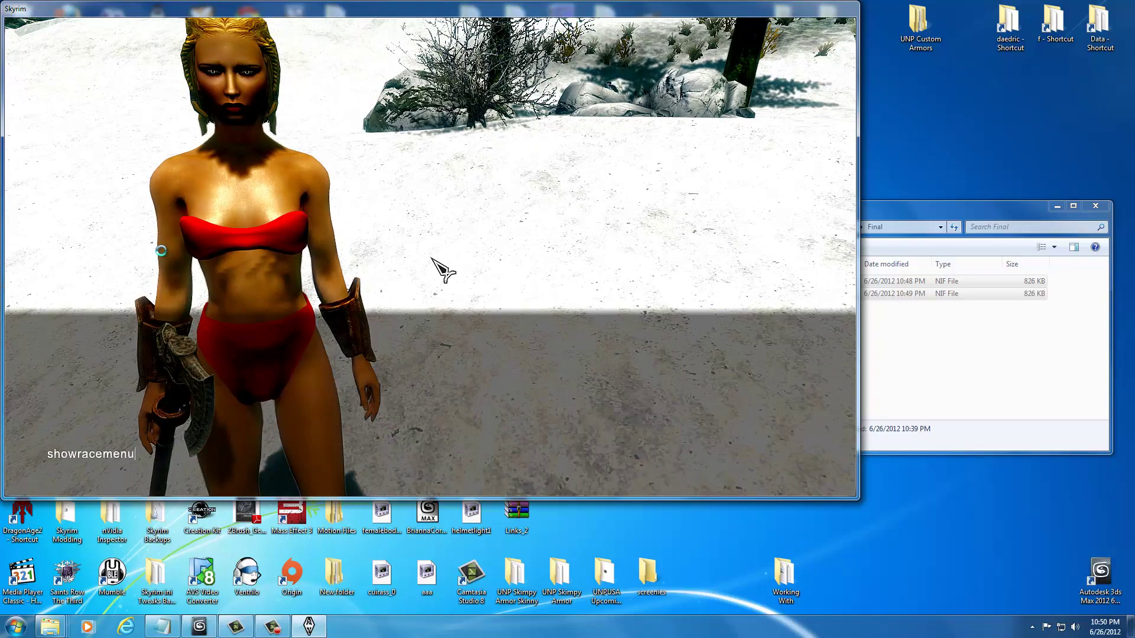
type("showracemenu")
key("Return")
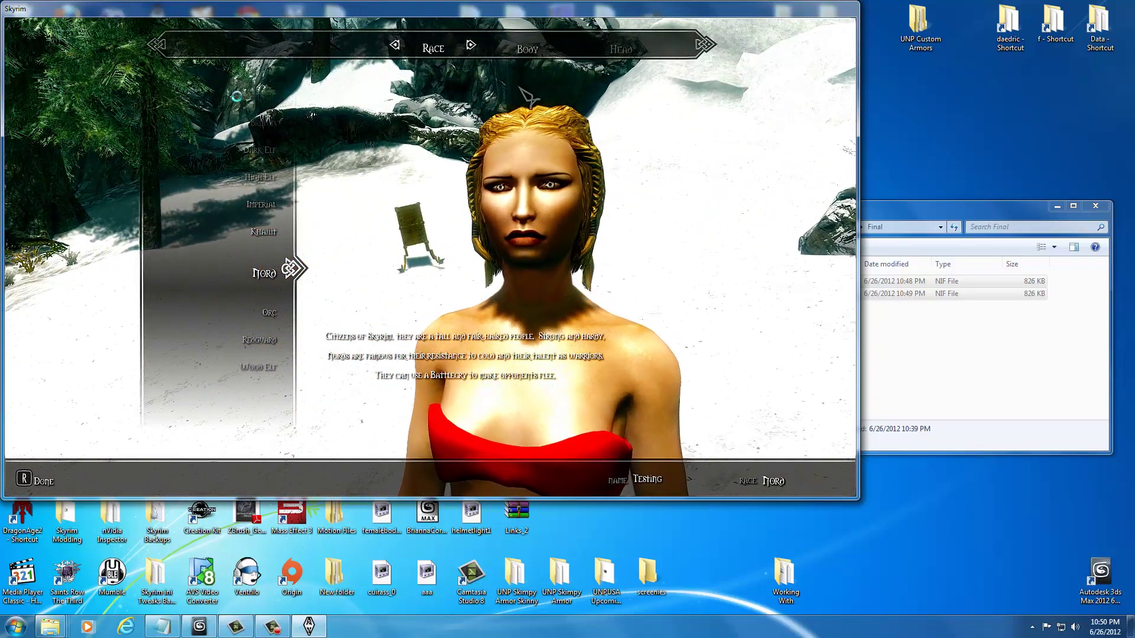
left_click(528, 51)
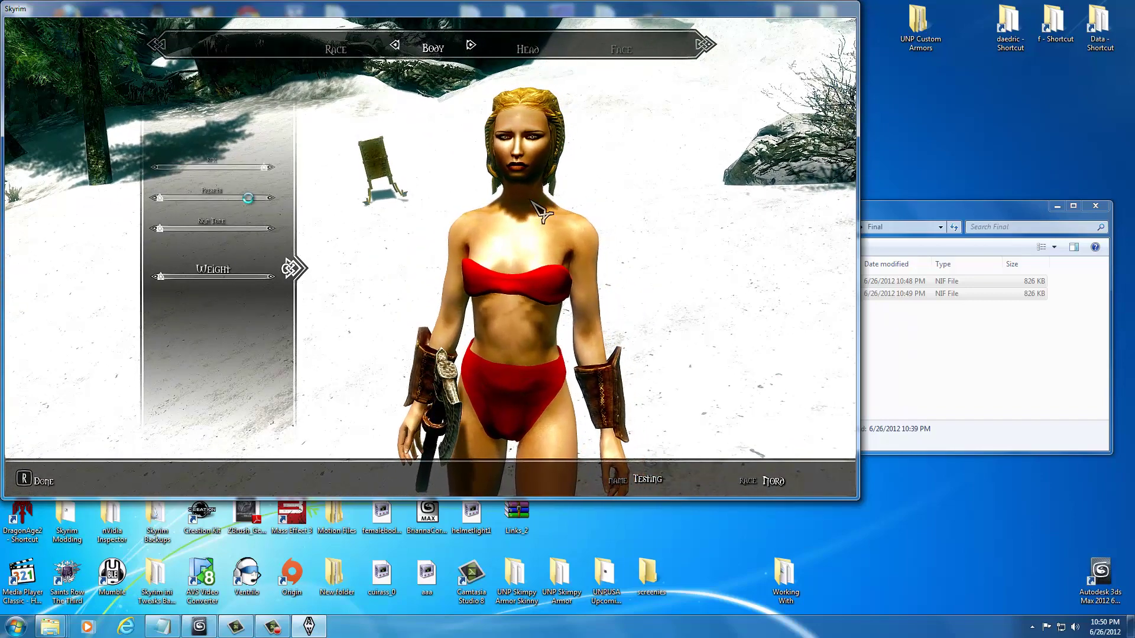
key("Right")
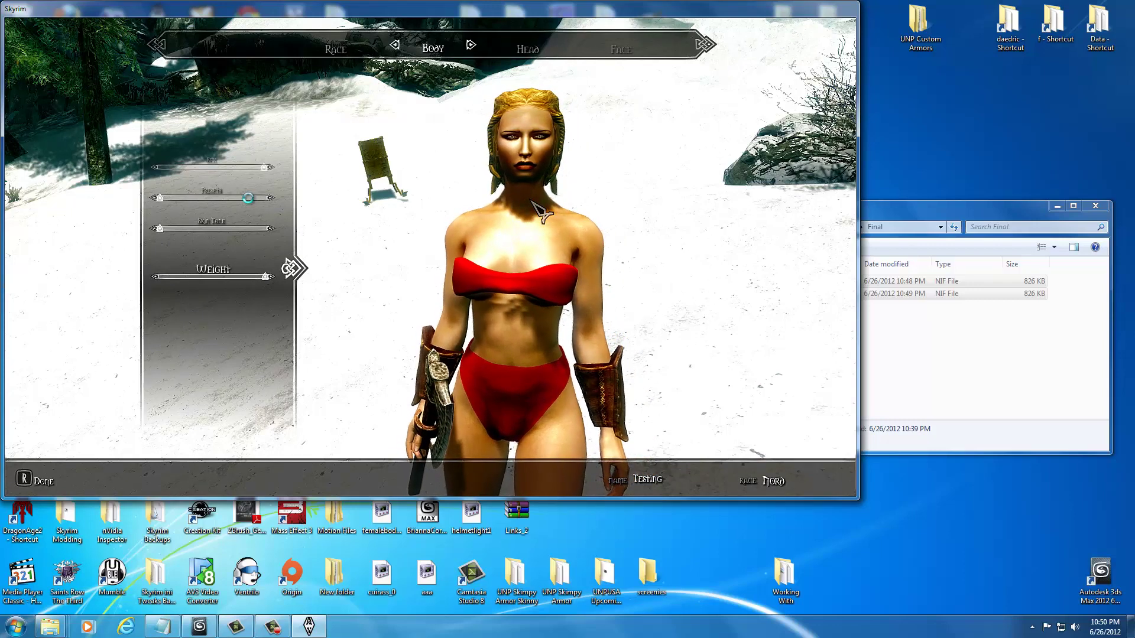
key("Left")
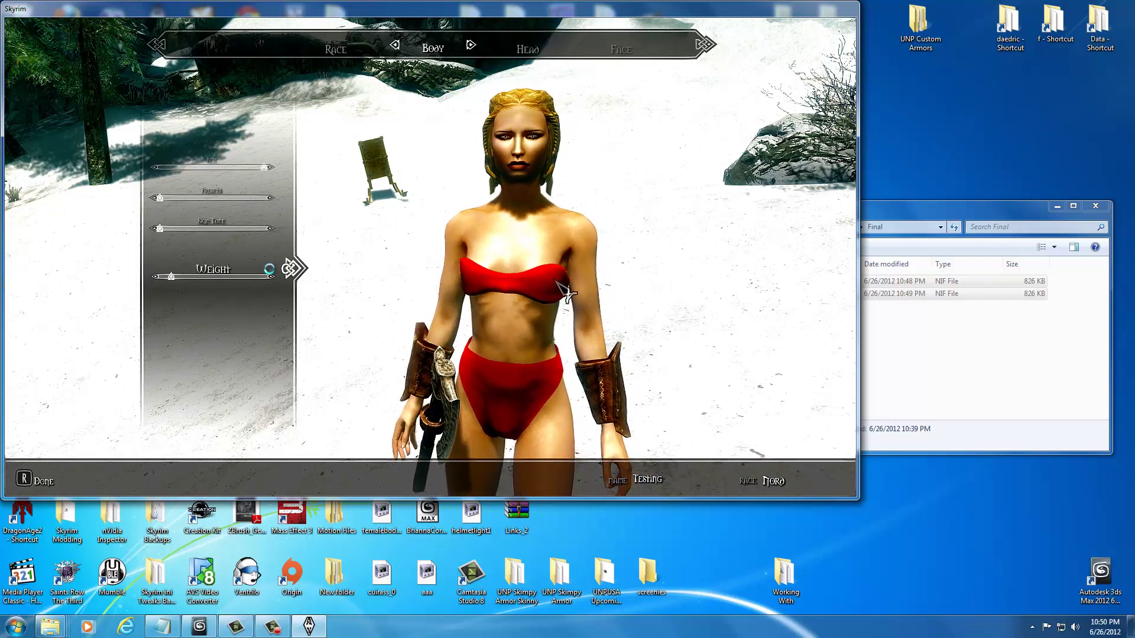
Move the body Weight slider back and forth, ending near its maximum, to check how the torso mesh scales between weights.
key("Right")
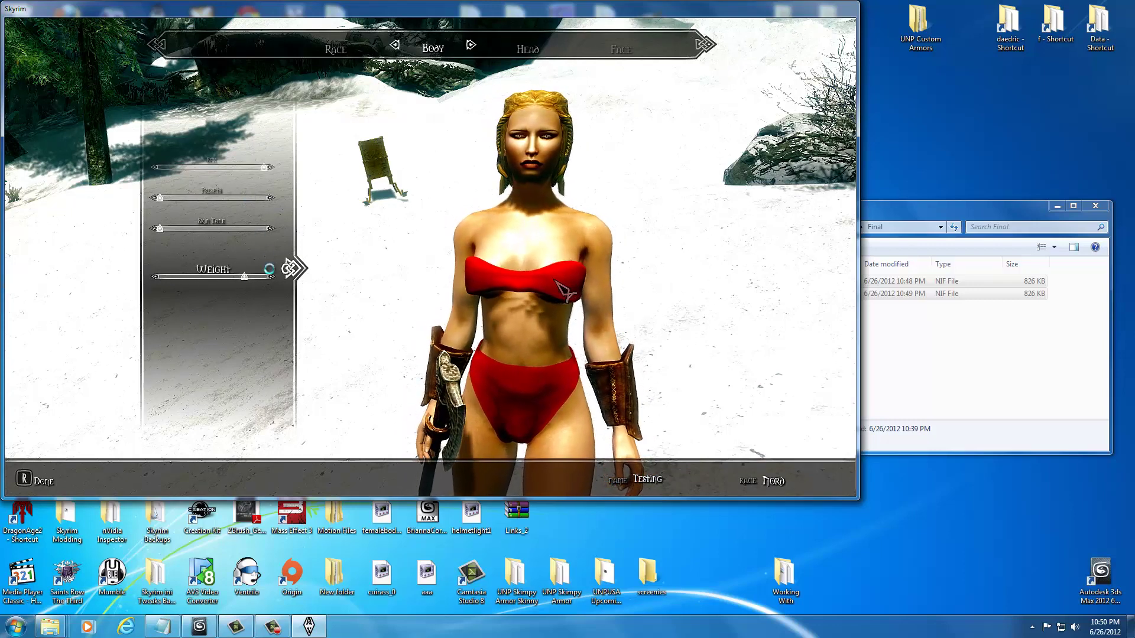
key("Left")
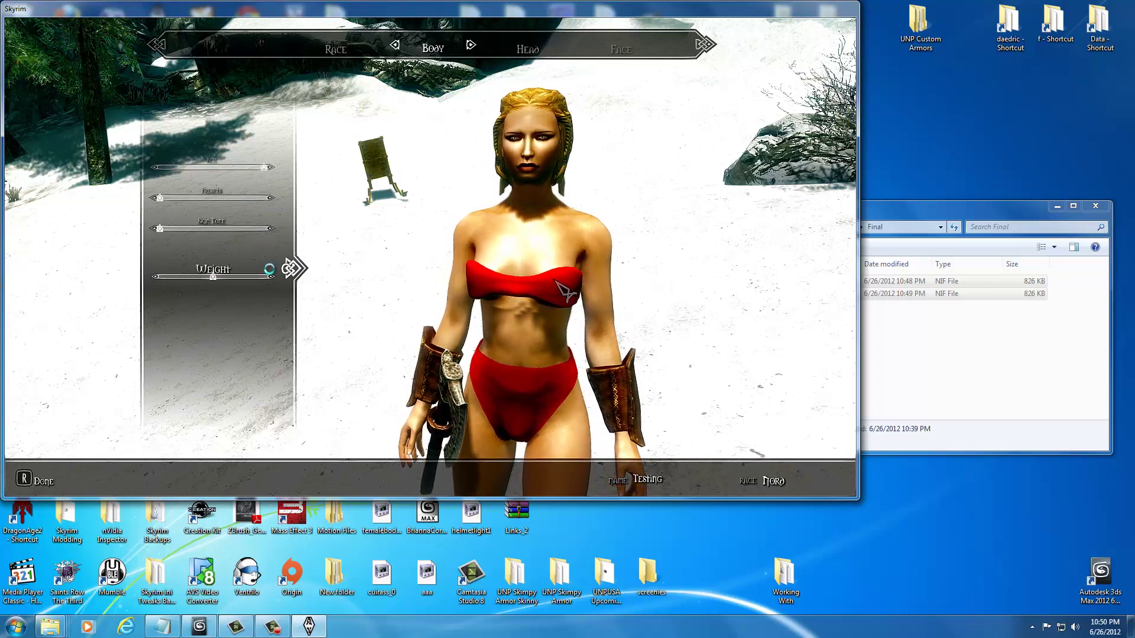
key("Right")
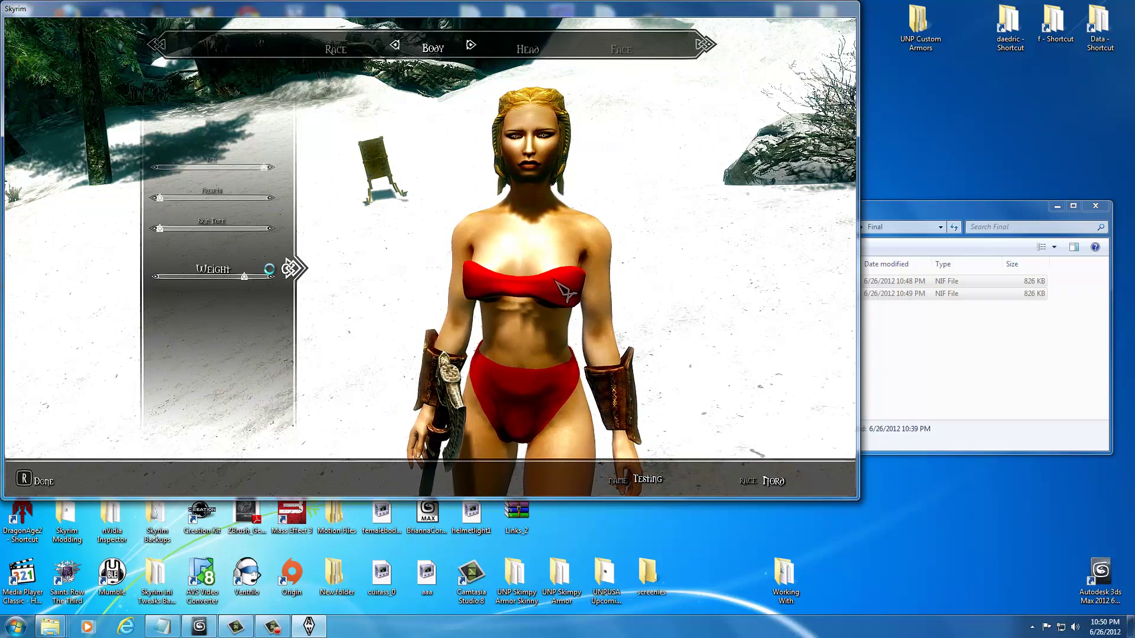
key("Left")
key("Right")
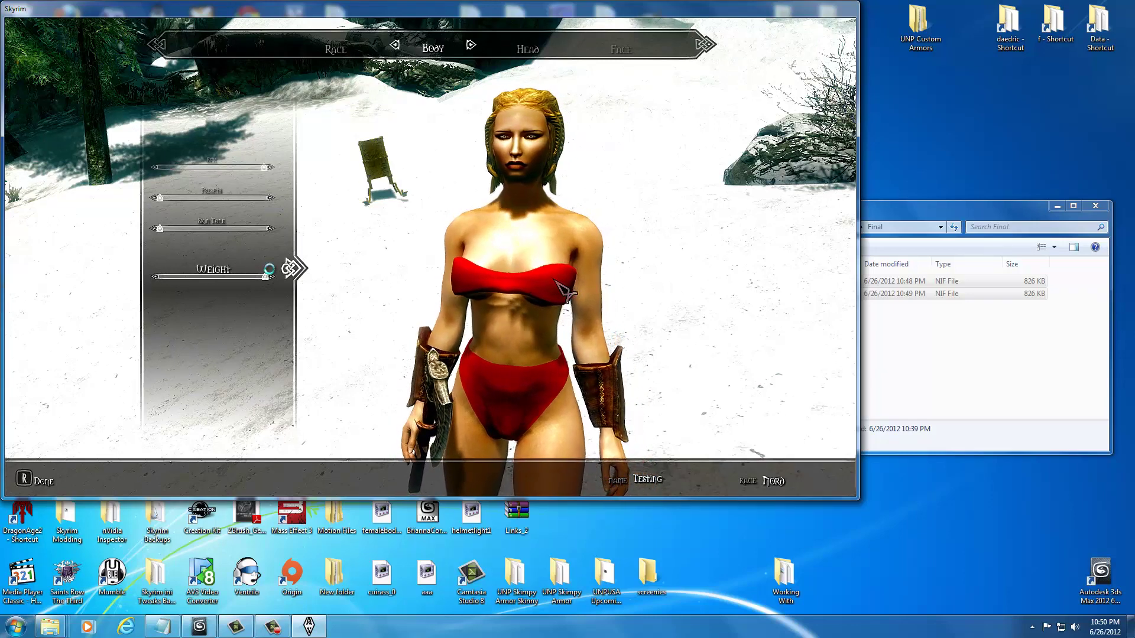
key("Left")
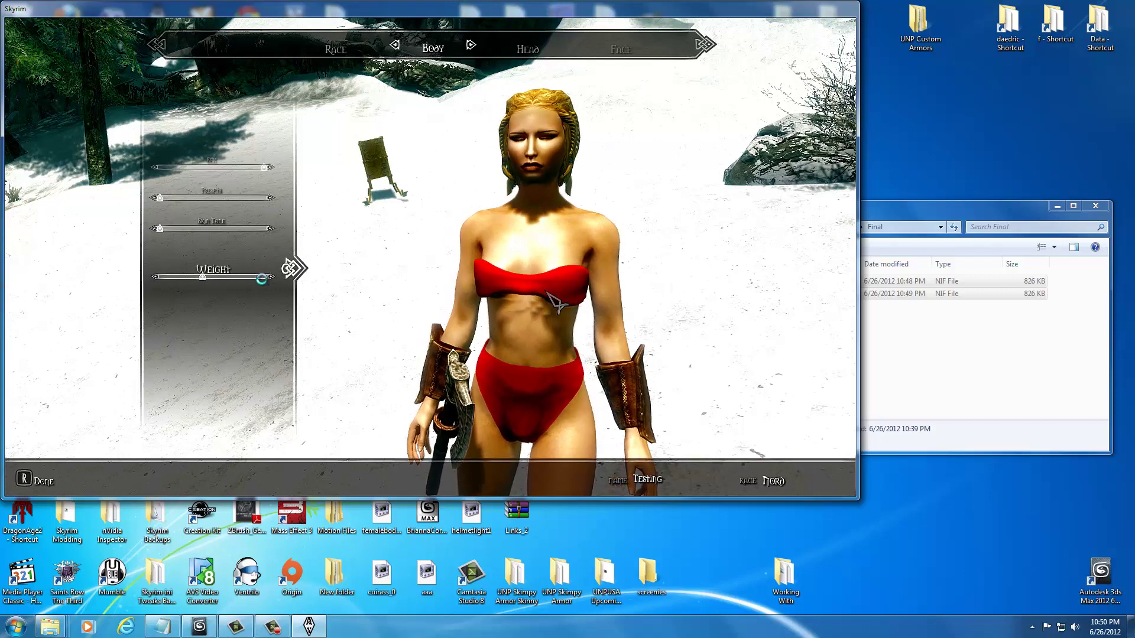
key("Right")
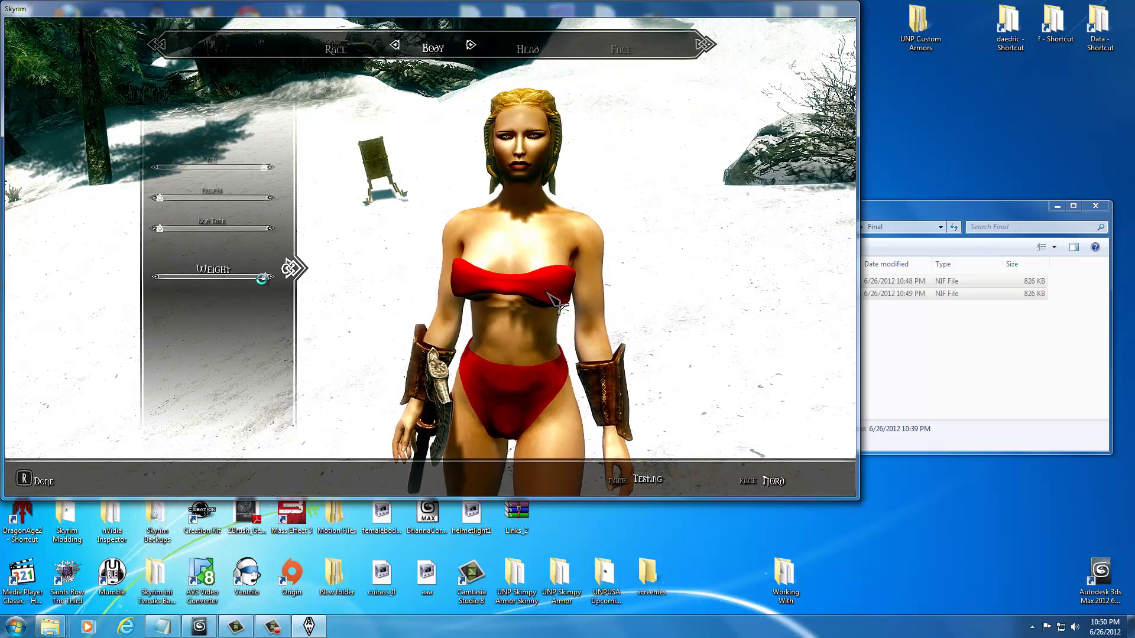
Finish the character editing and accept the character name AAA.
key("r")
left_click(402, 286)
type("A")
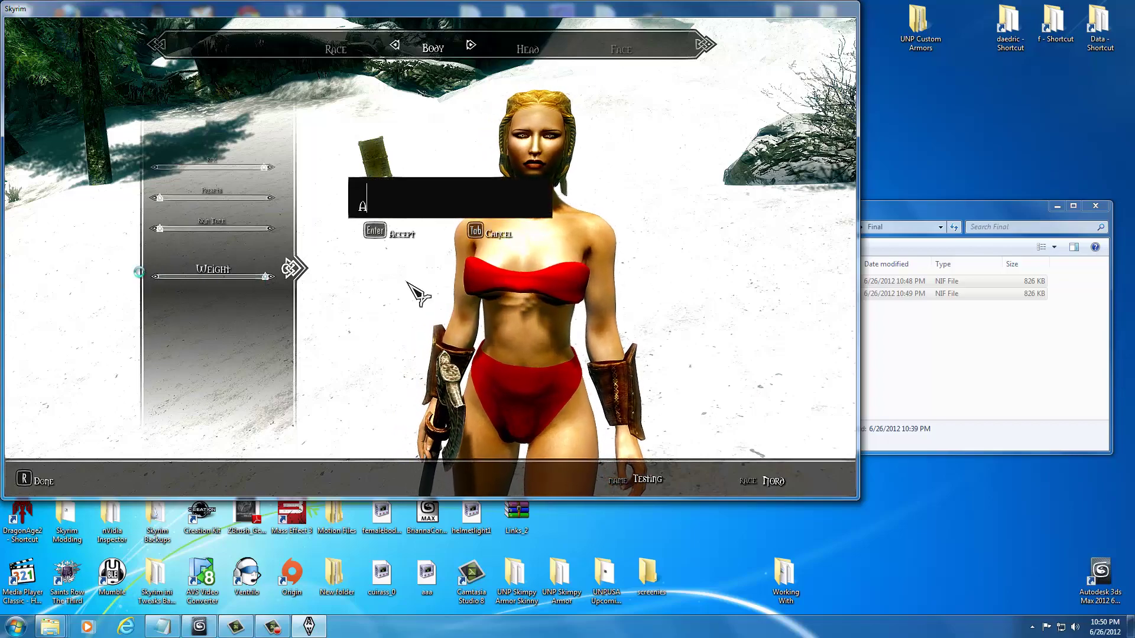
type("AA")
key("Return")
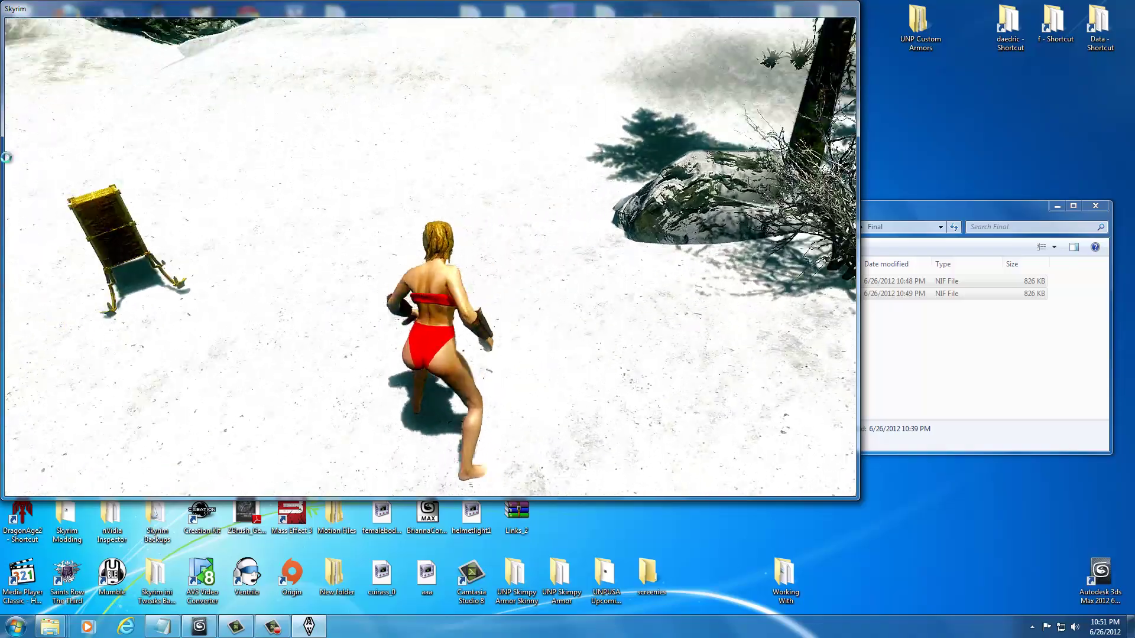
Run the character across the snow to inspect the torso armor in motion from behind.
key("w")
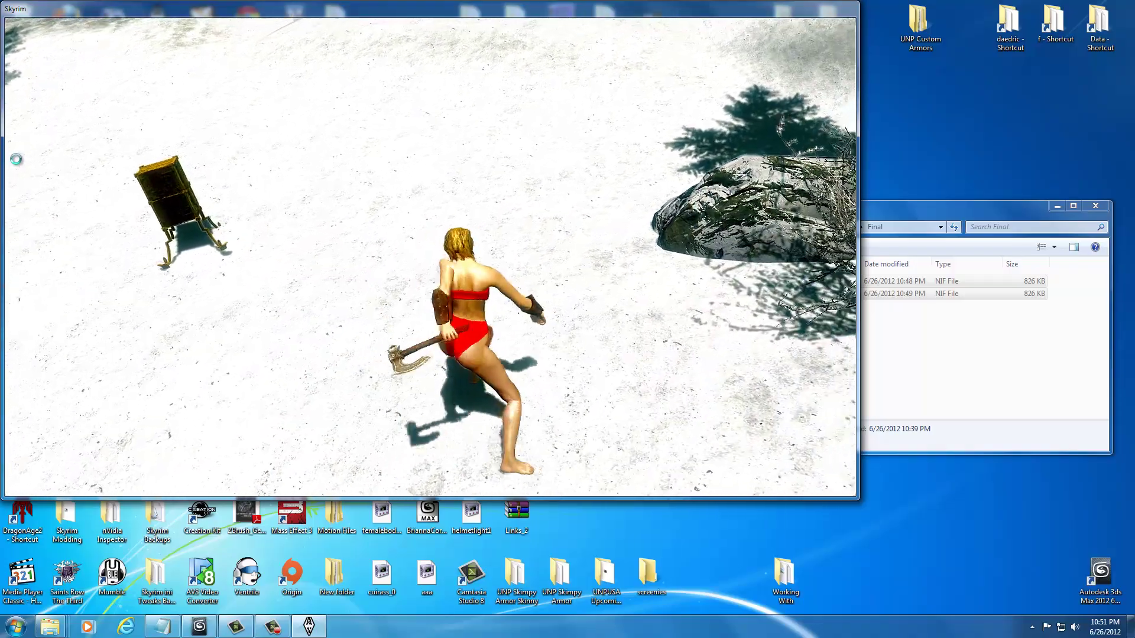
key("w")
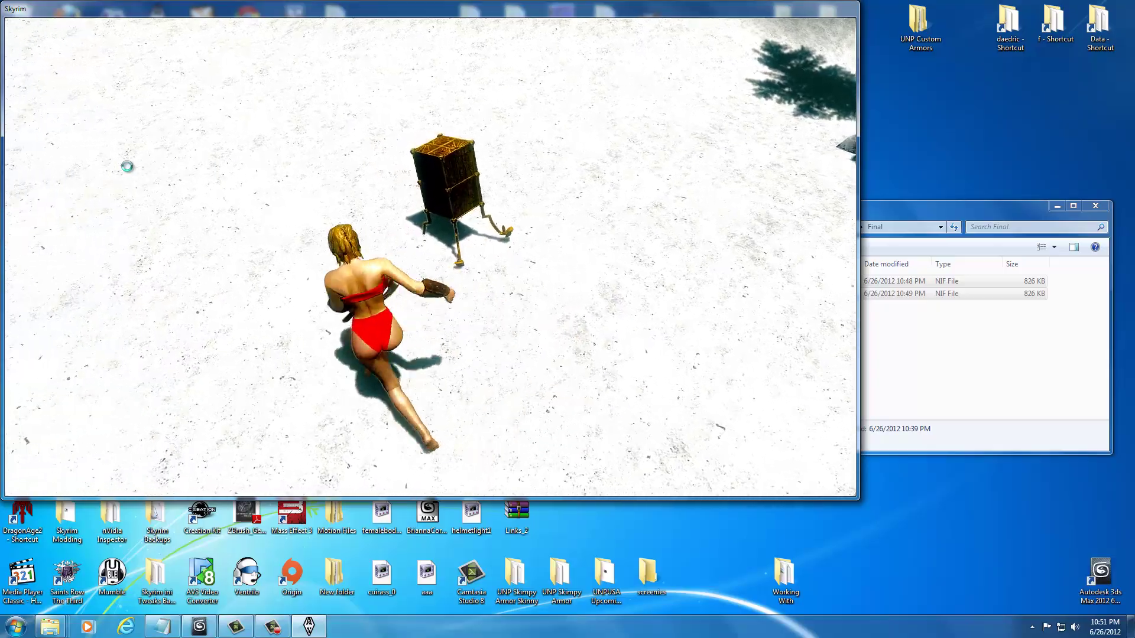
key("w")
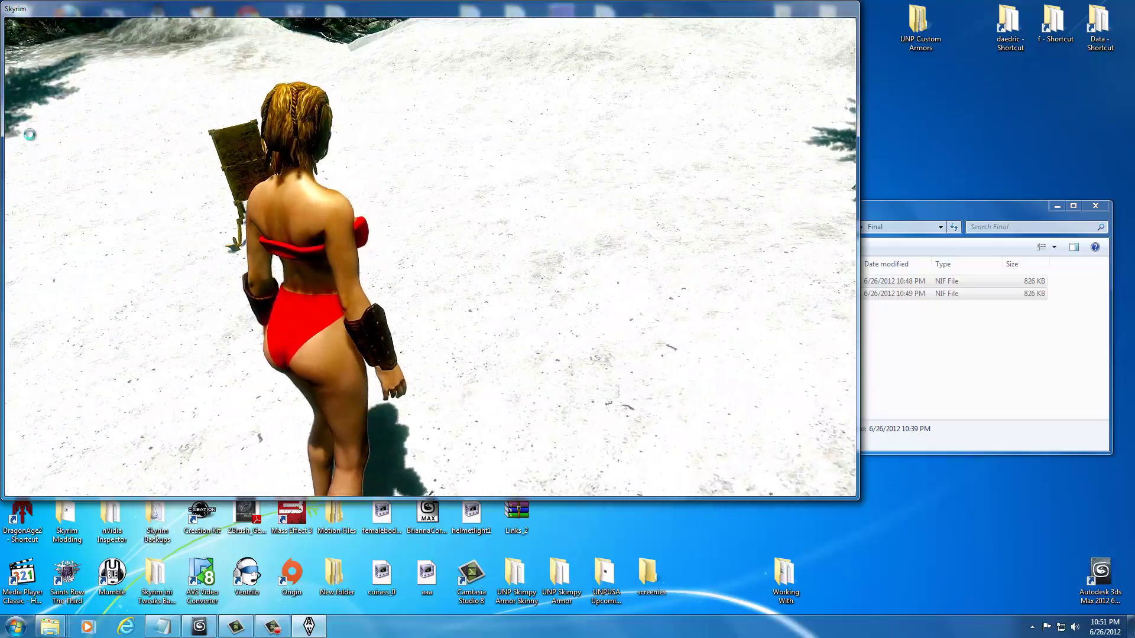
Unequip the Imperial Light Bracers in the Apparel inventory and return to the game.
key("i")
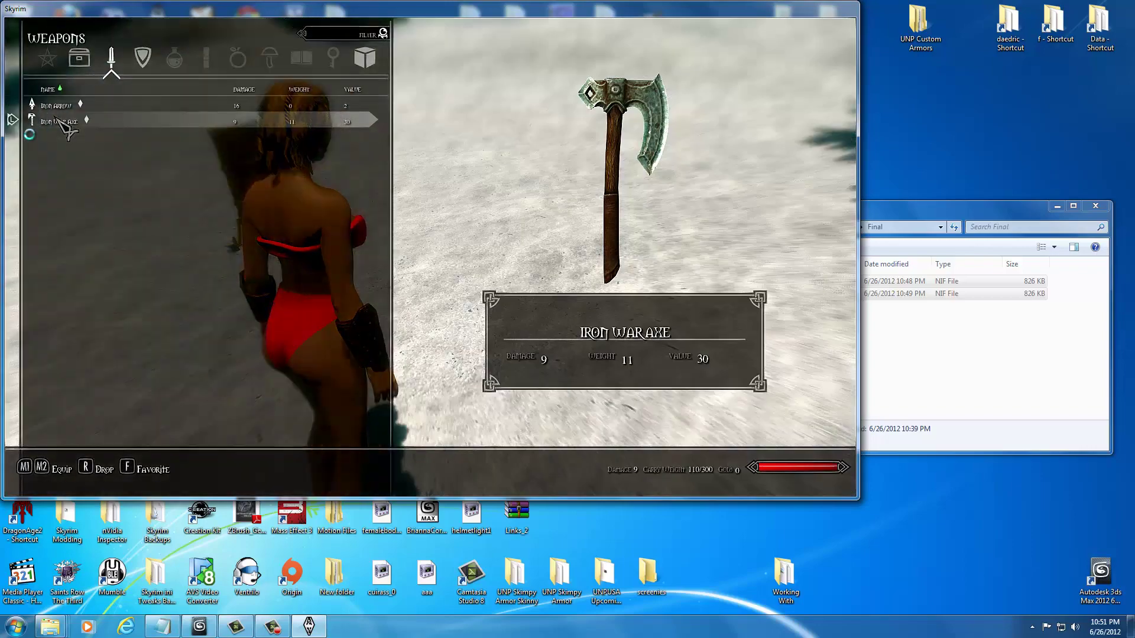
key("d")
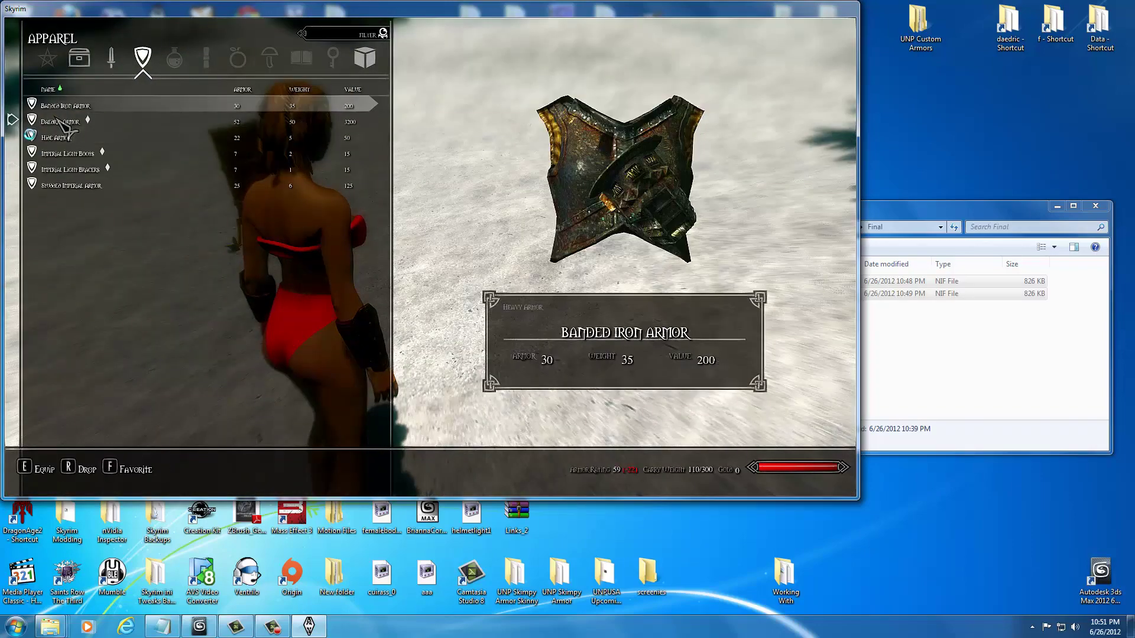
key("s")
key("s")
key("s")
key("s")
key("s")
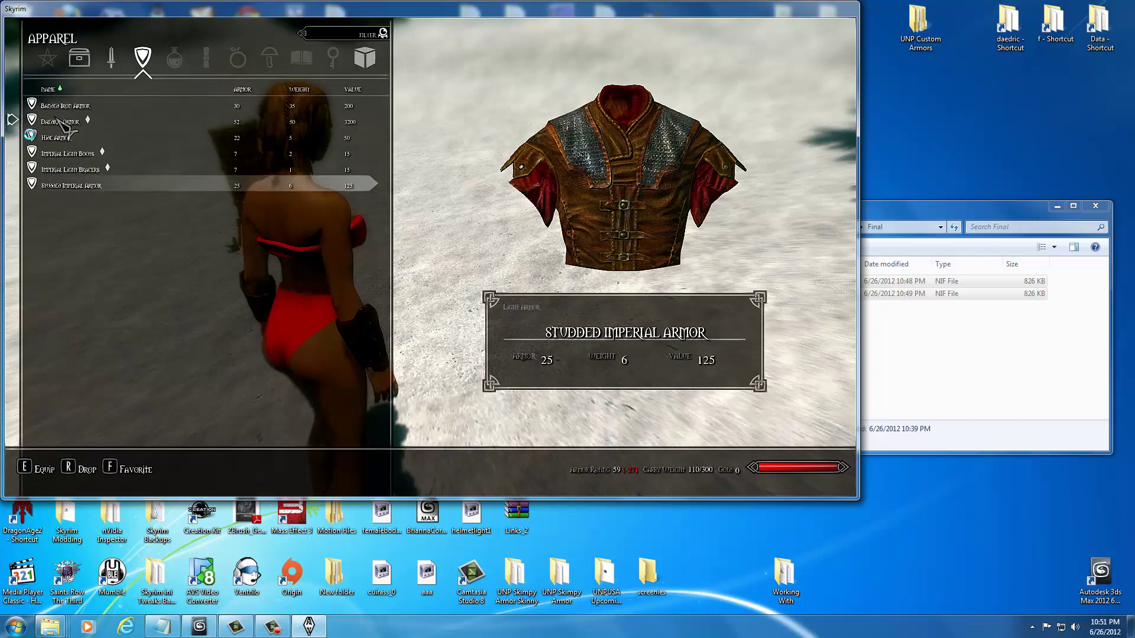
key("w")
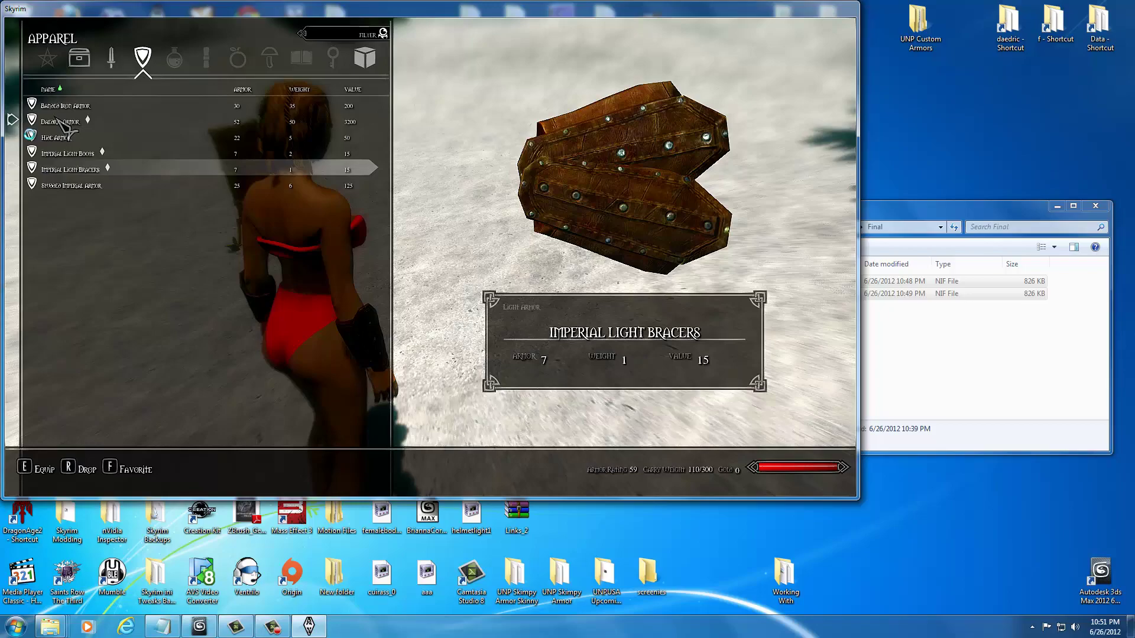
key("Tab")
Walk the character around without bracers and examine the torso armor from the front and back.
key("w")
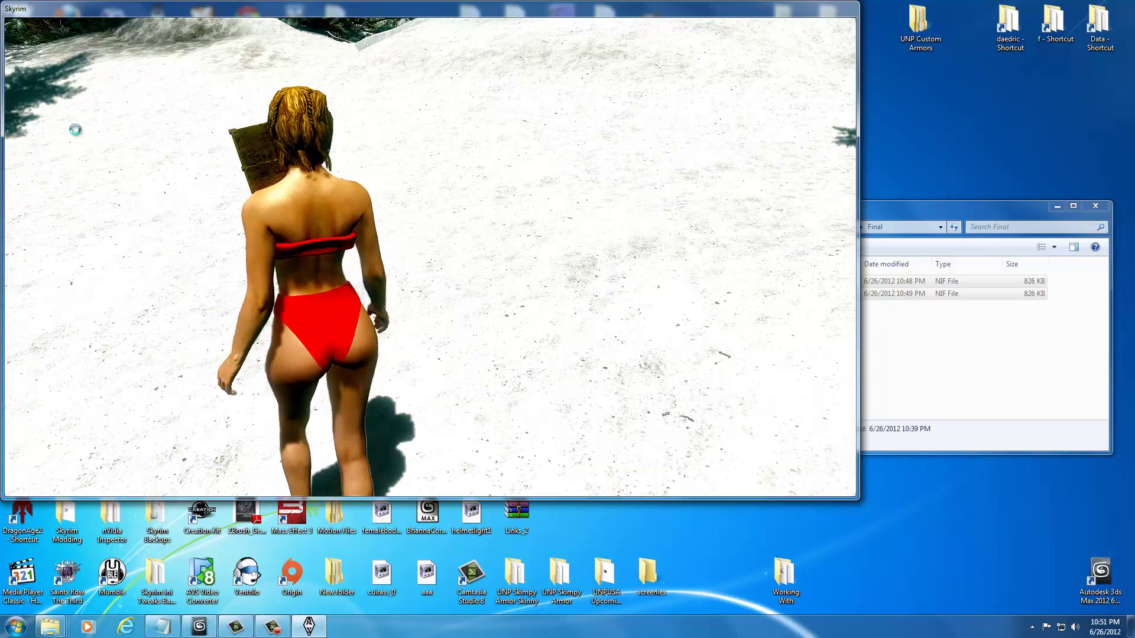
key("w")
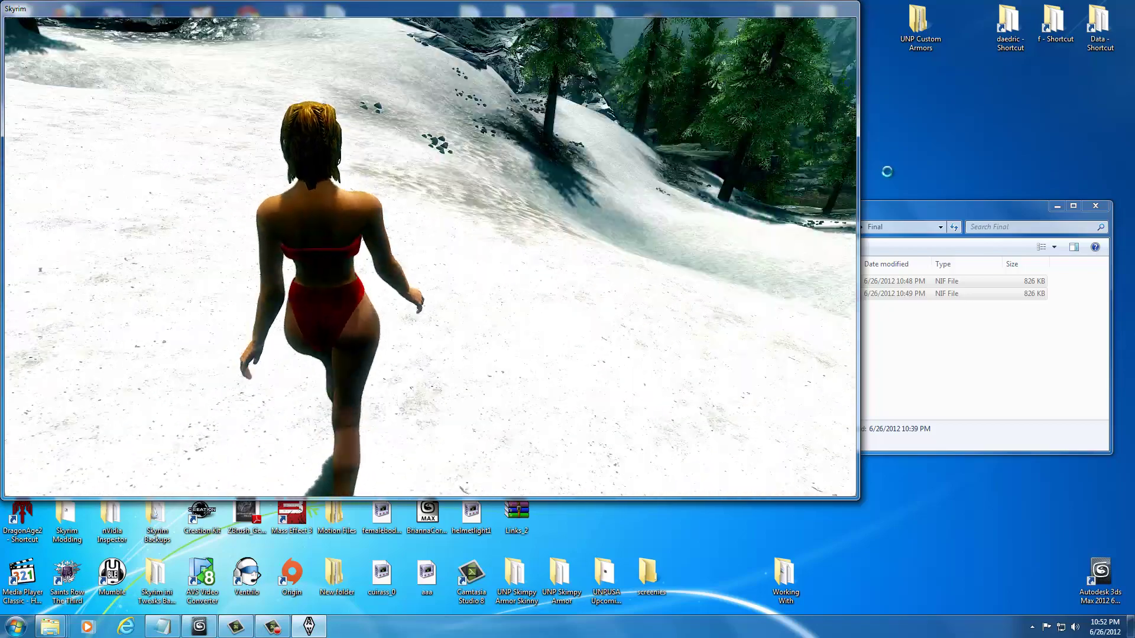
key("w")
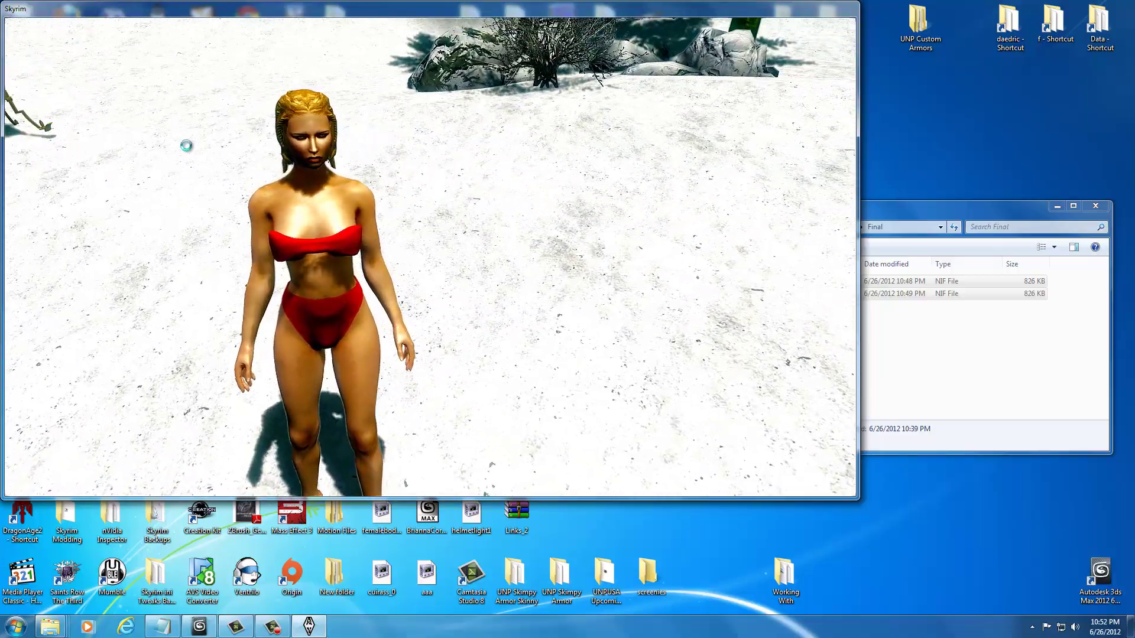
key("w")
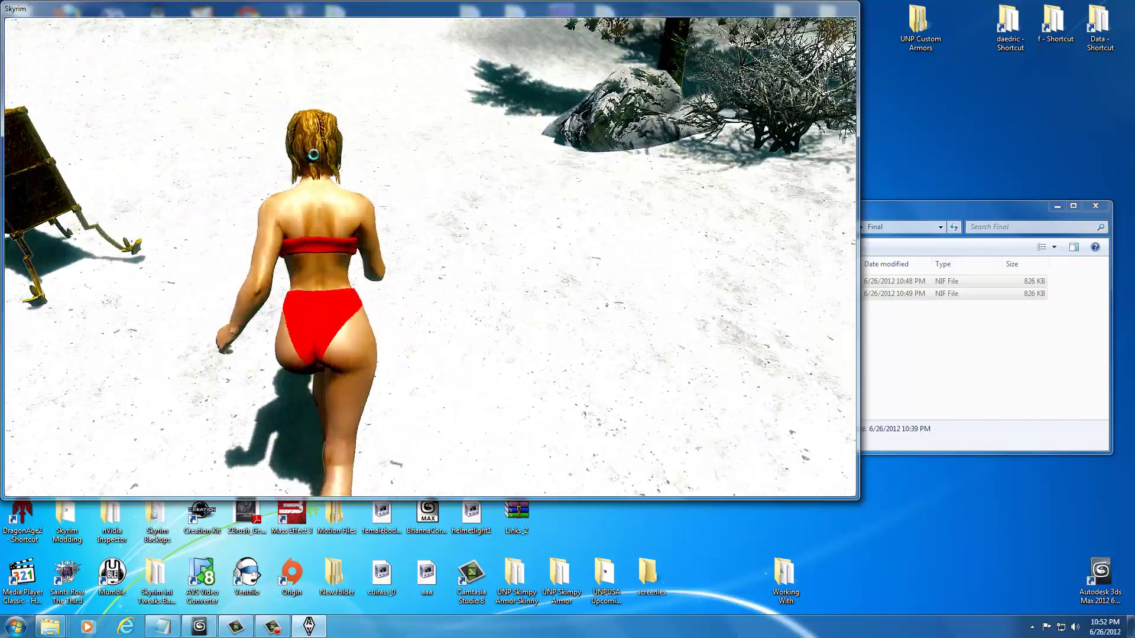
key("w")
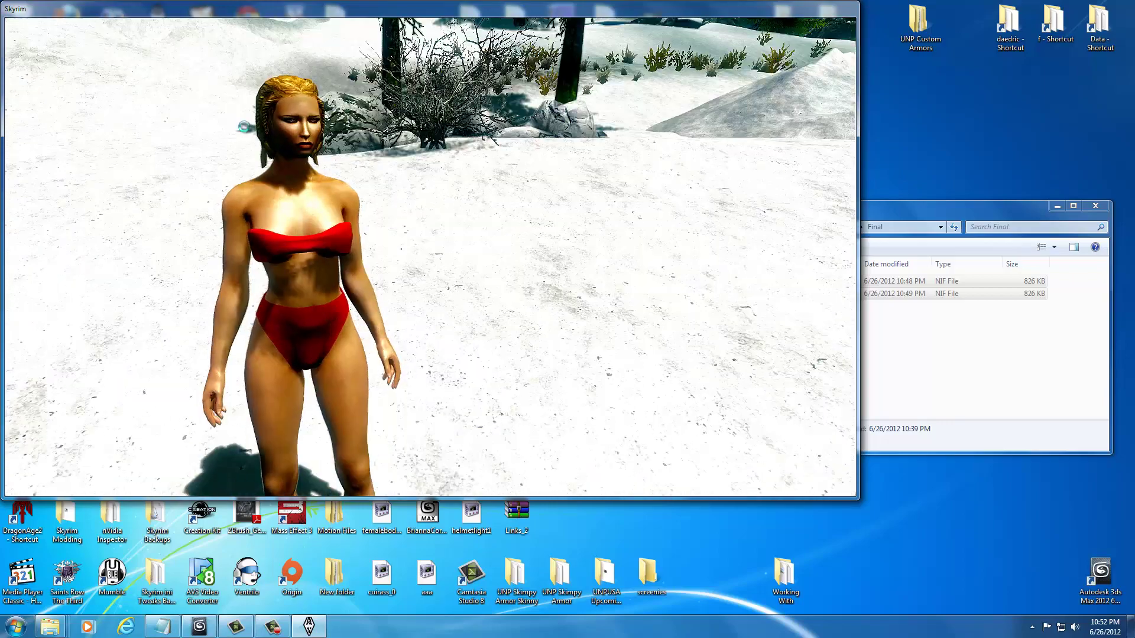
Quit the game to the desktop from the system options.
key("Escape")
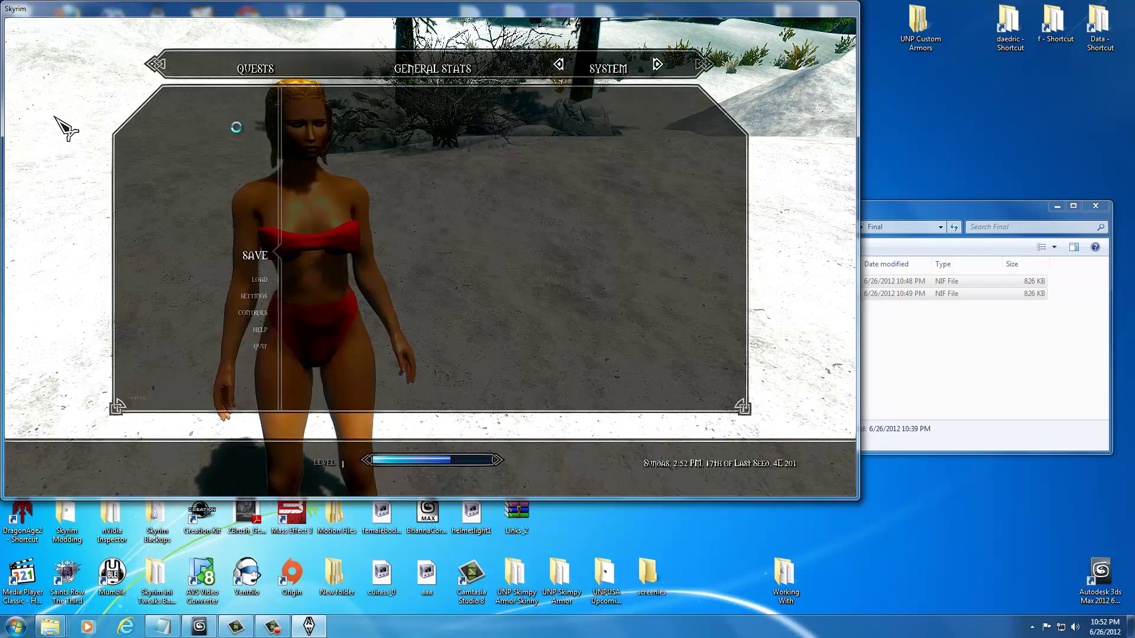
key("Down")
key("Down")
key("Down")
key("Return")
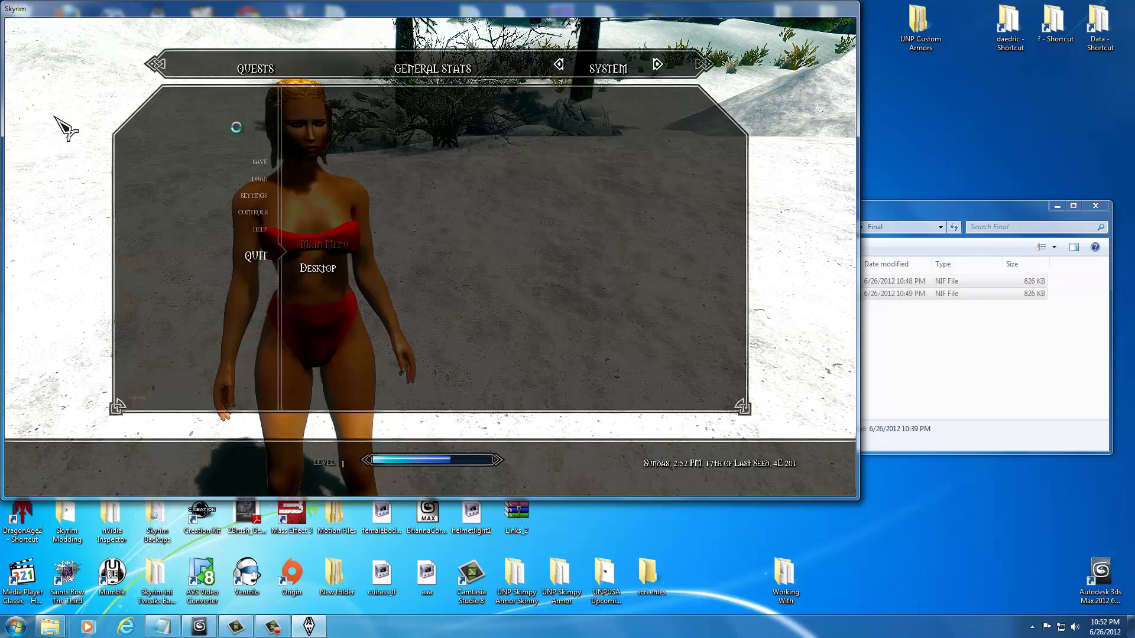